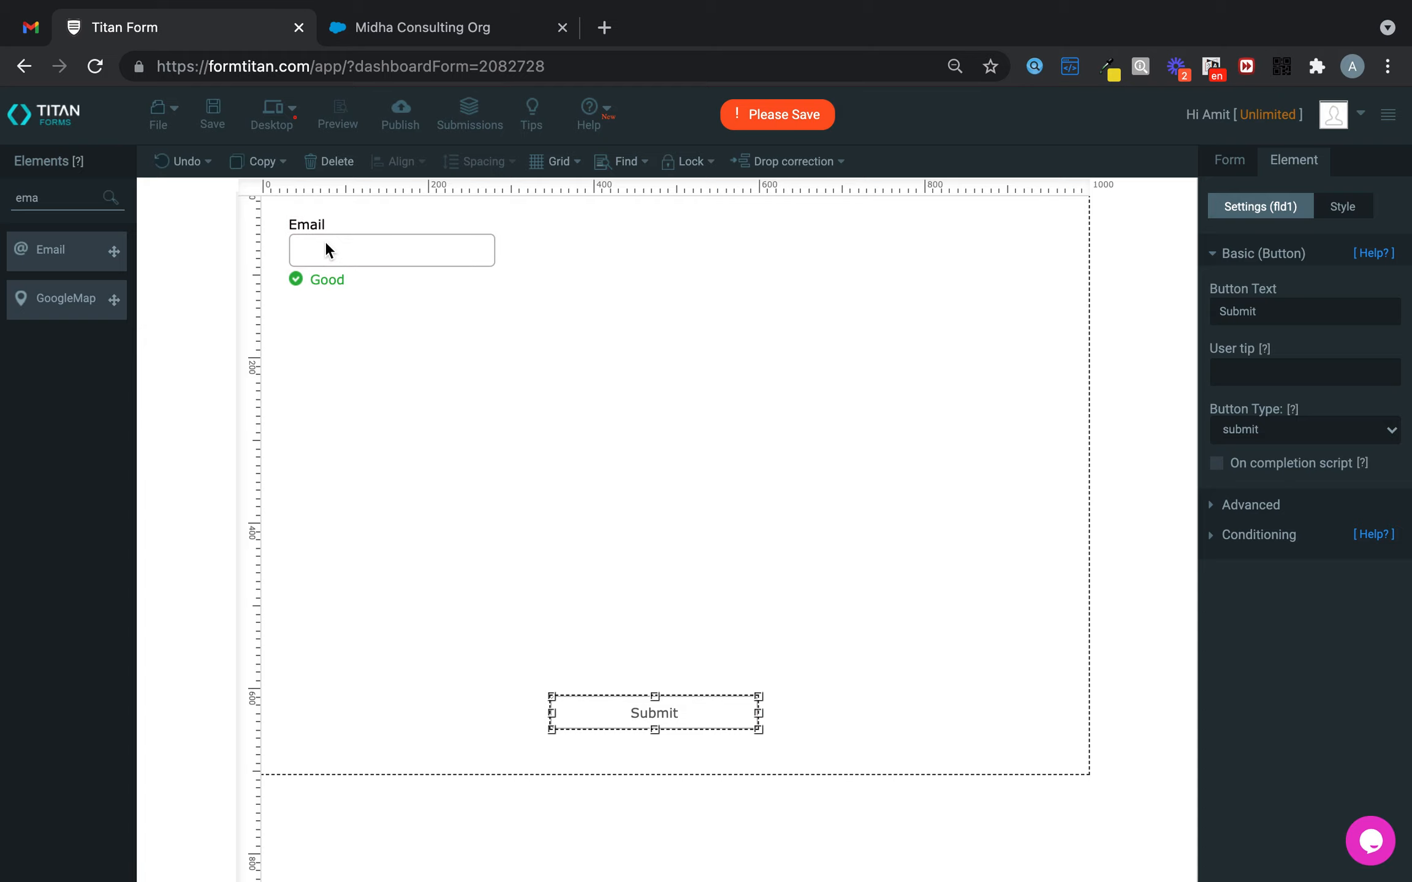
- Rename the email label to To and place a DropDown beside it
double_click(1268, 318)
type("To")
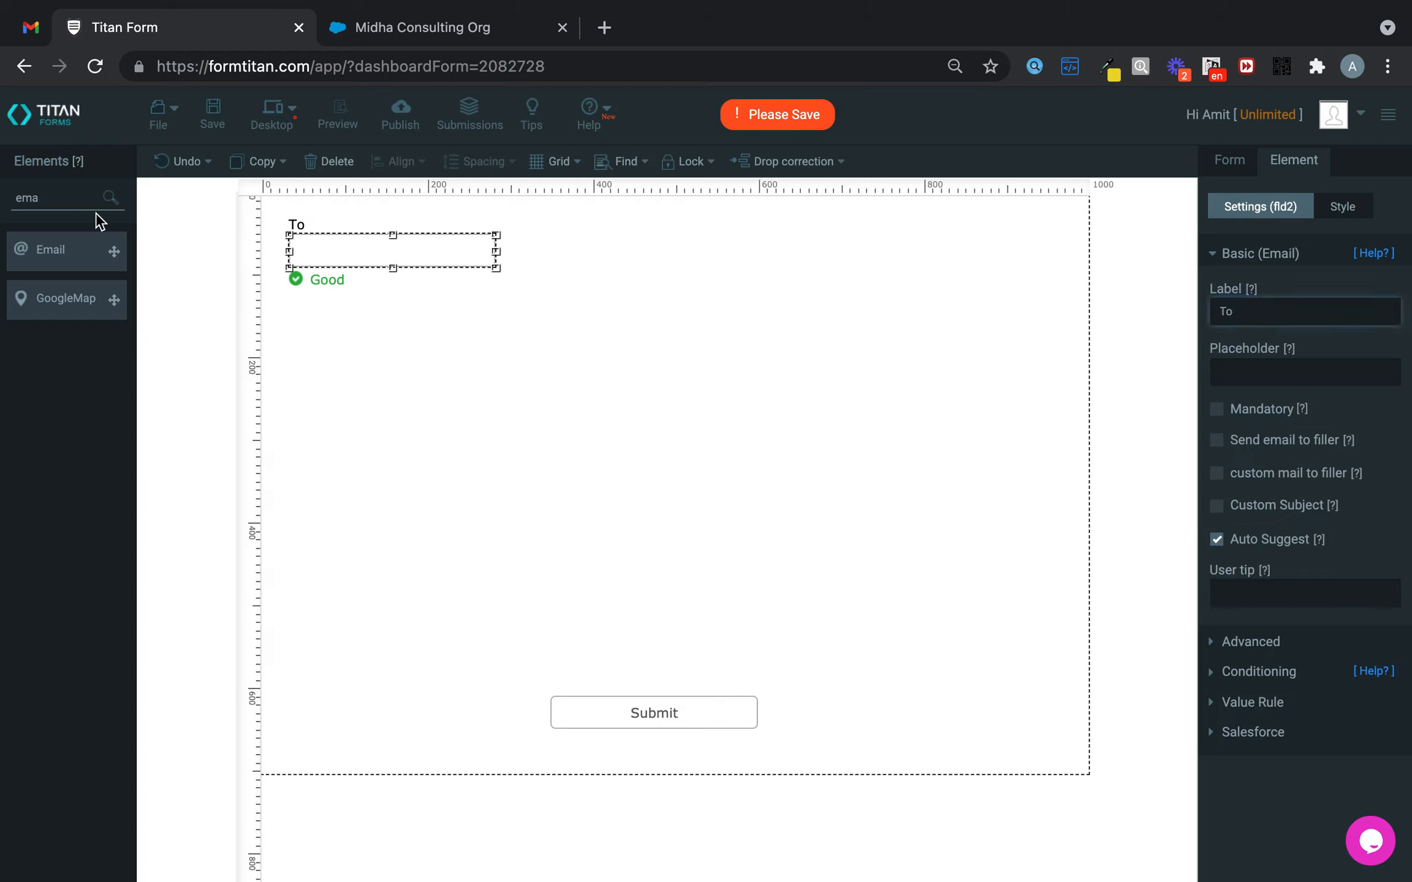
left_click_drag(47, 197, 3, 203)
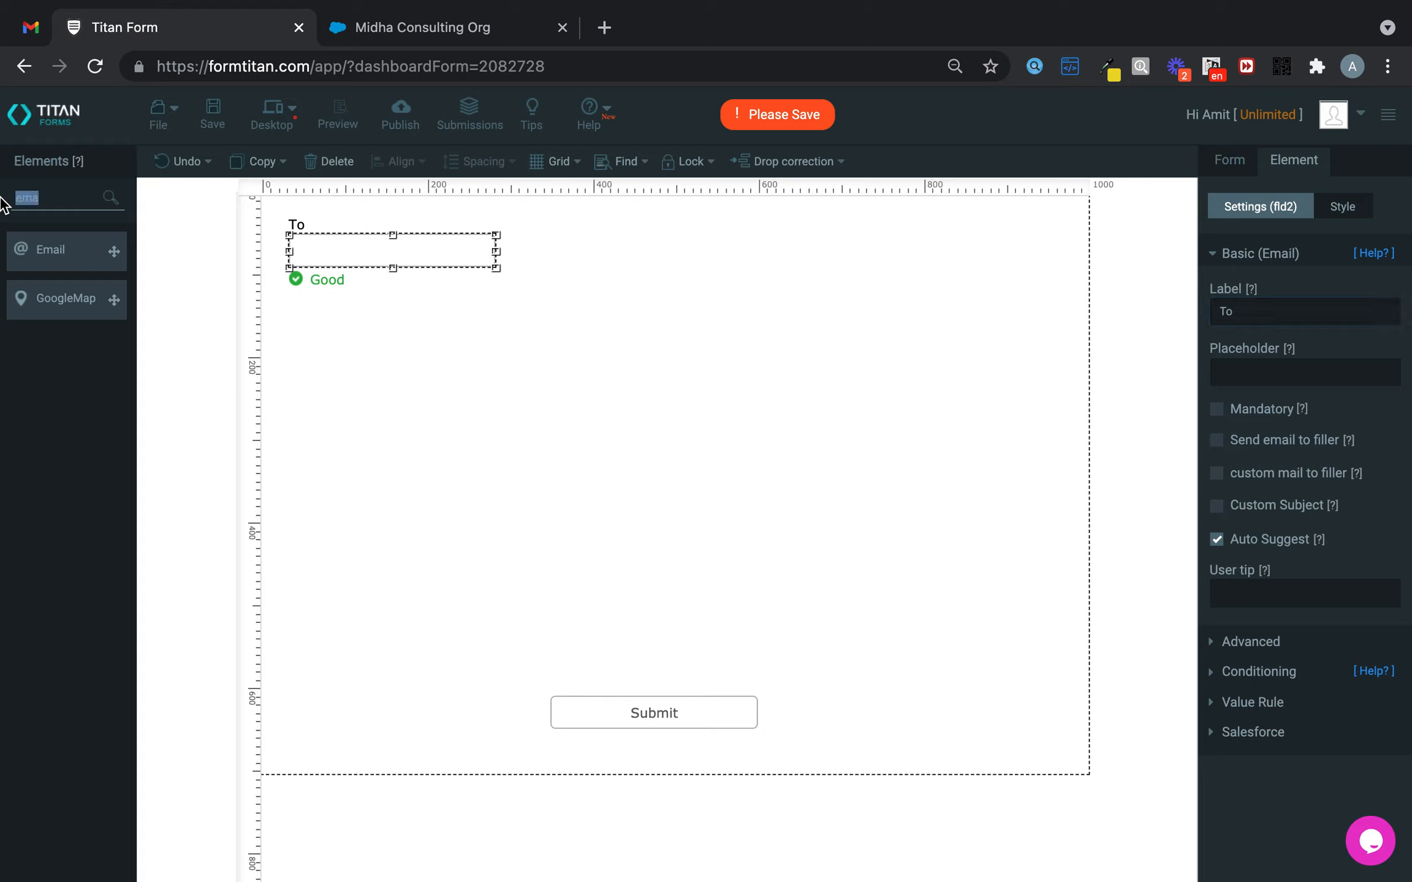
type("drop")
left_click_drag(80, 256, 924, 243)
left_click(924, 245)
- Label the dropdown Template and delete its default choices
left_click(1306, 318)
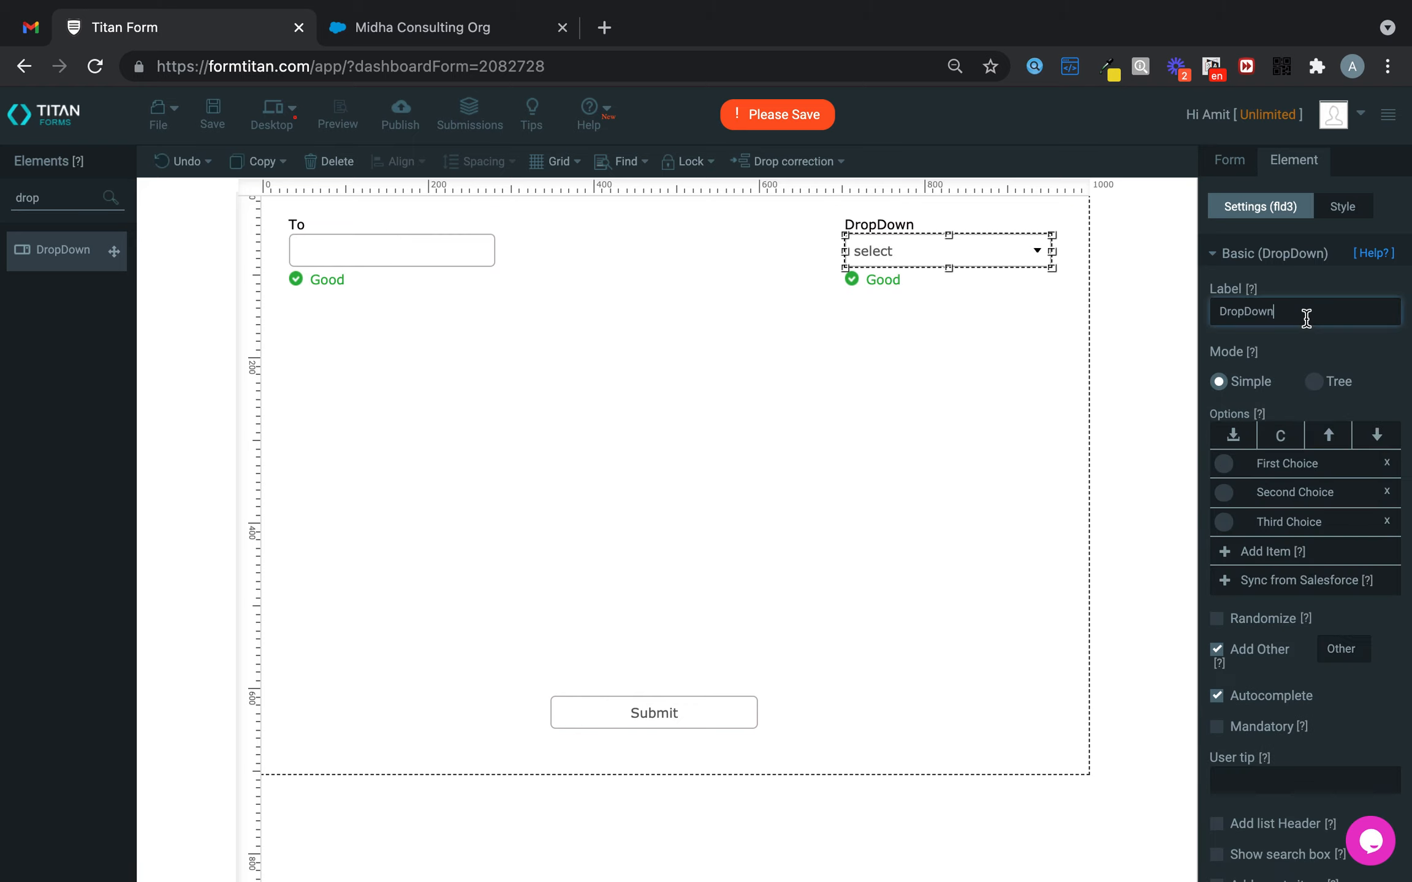
left_click_drag(1299, 316, 1113, 307)
type("Template")
left_click(1392, 465)
left_click(1393, 466)
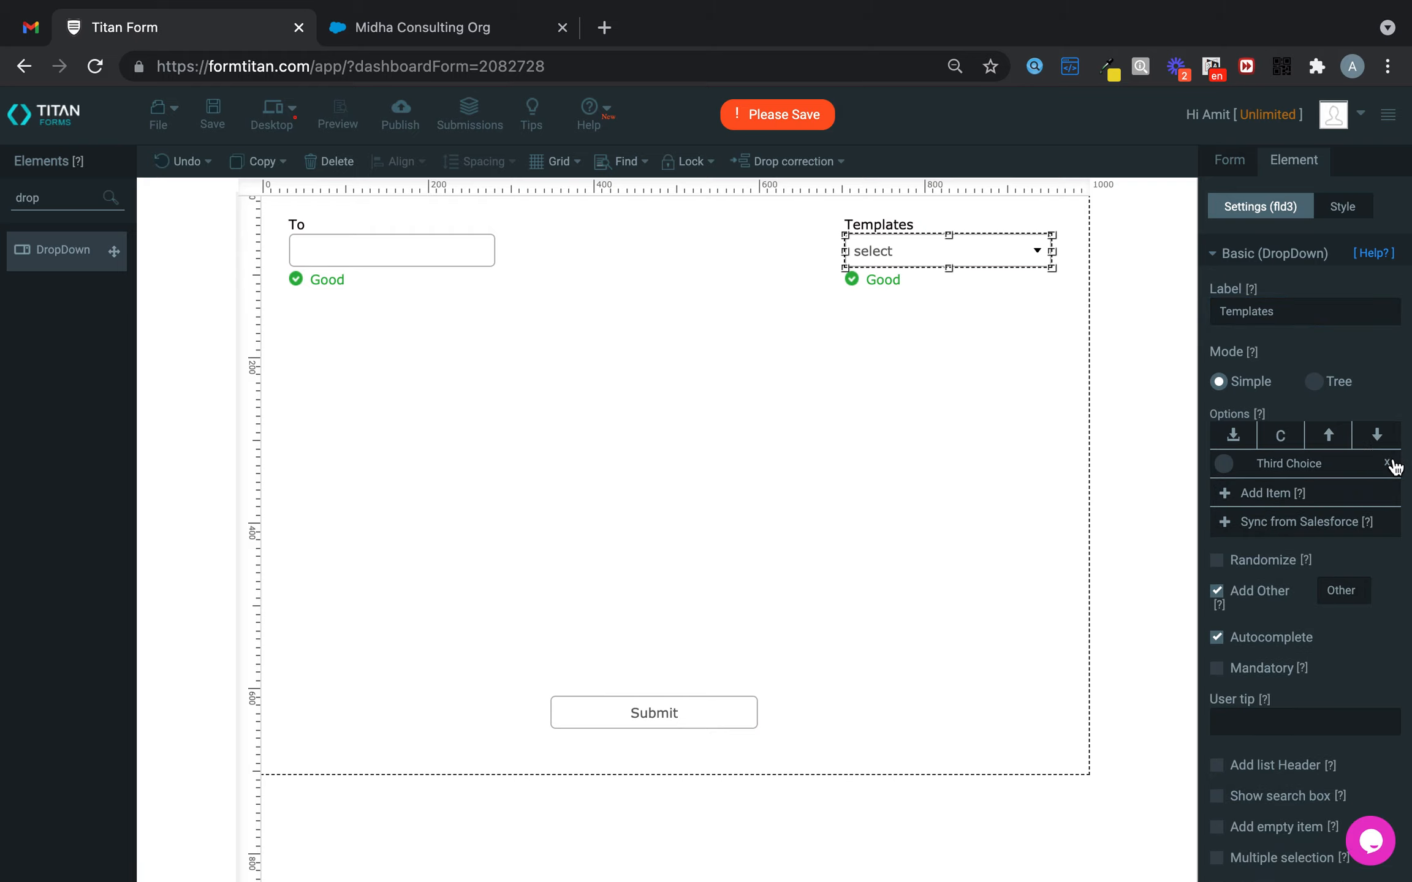
left_click(1393, 465)
- Add a Hidden element below the Templates dropdown
left_click_drag(49, 198, 3, 200)
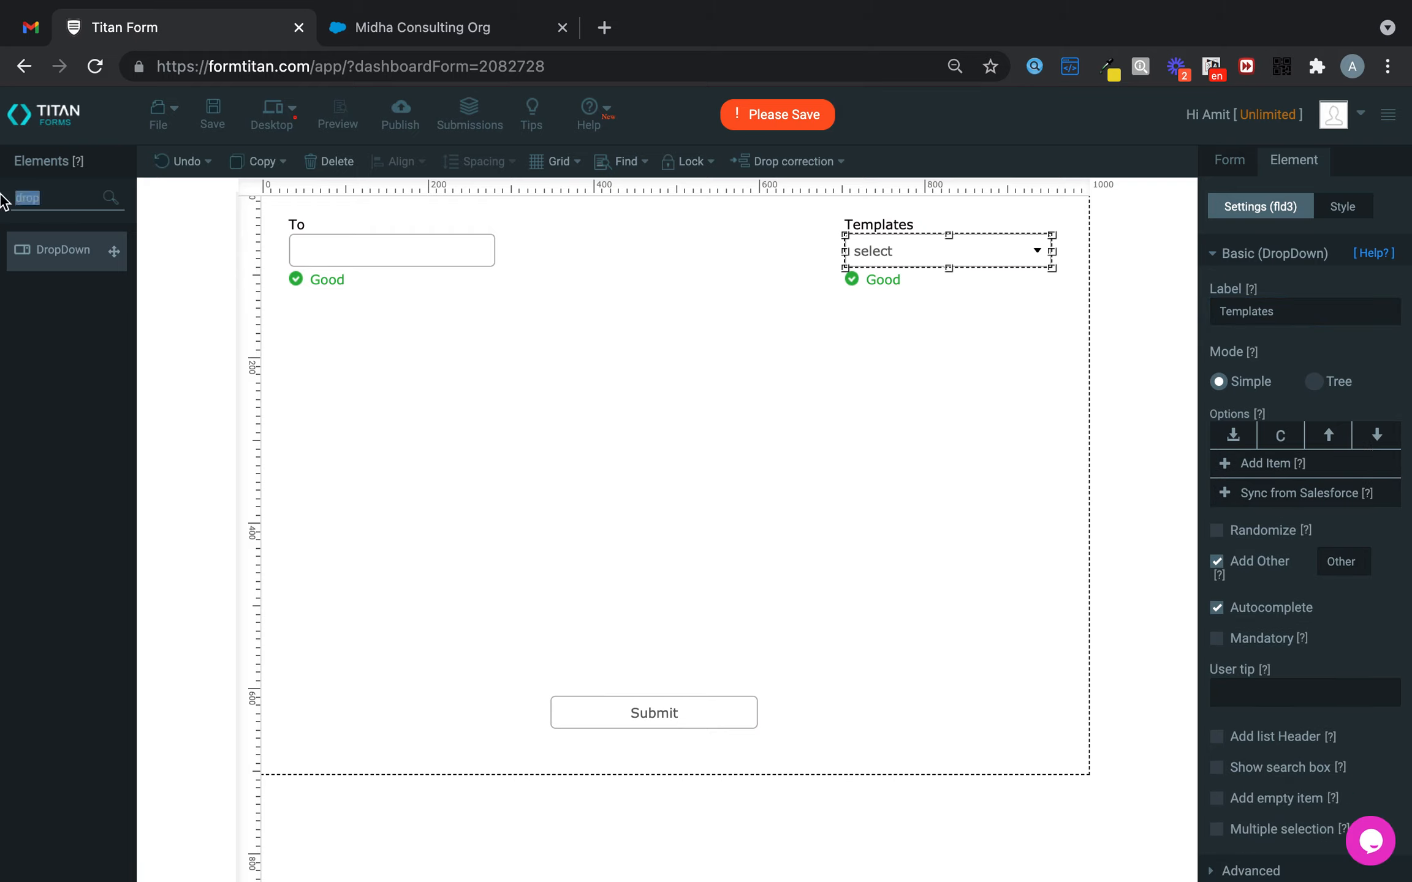
type("hidd")
left_click_drag(69, 250, 918, 332)
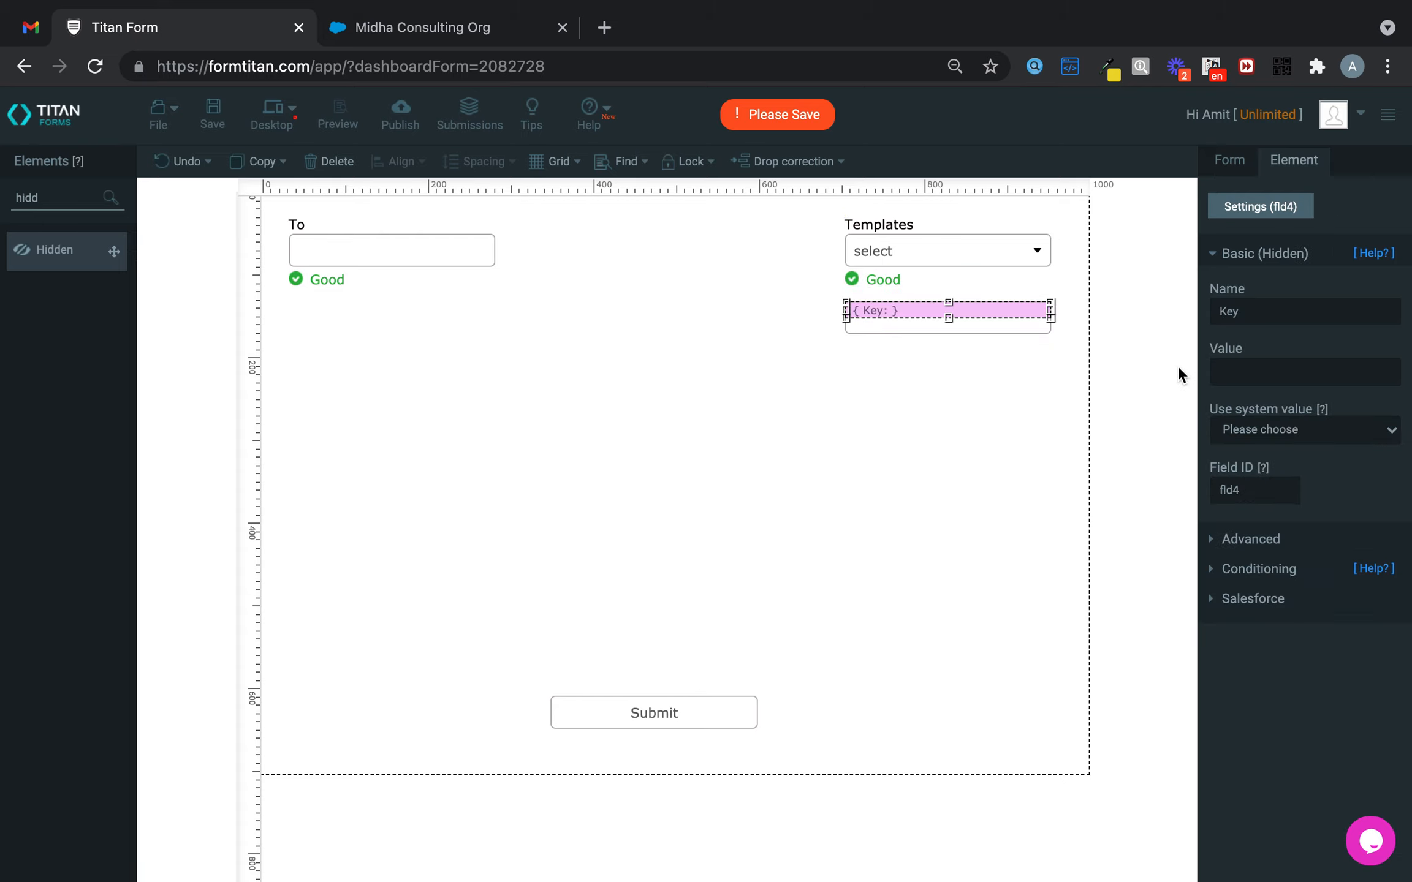
- Name the hidden field Template ID and add a second Hidden element below it
double_click(1295, 316)
type("Template ID")
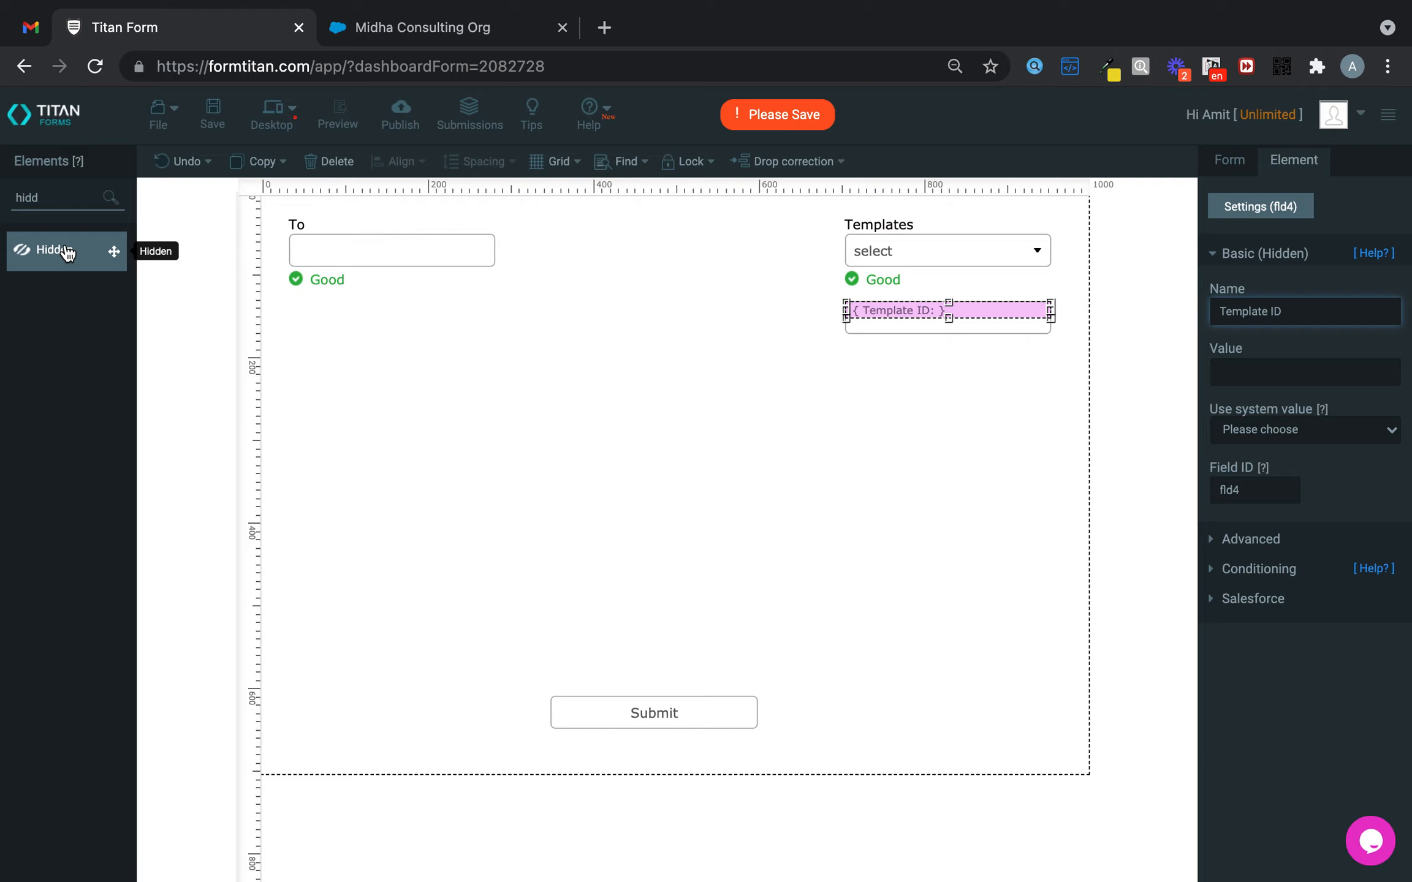
left_click_drag(68, 252, 914, 363)
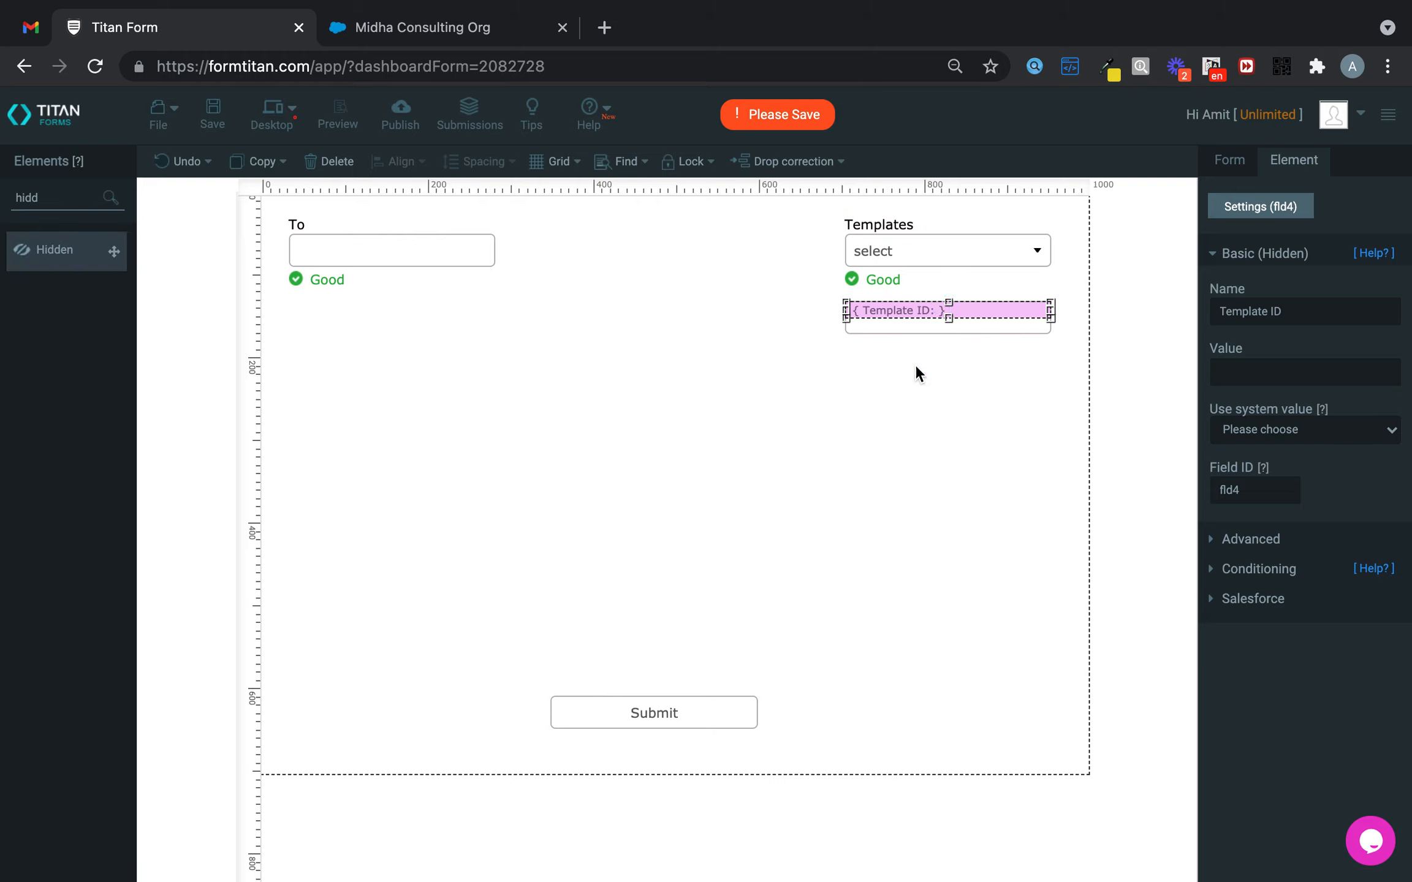
- Name the second hidden field Opportunity ID, then go to the Salesforce tab
left_click_drag(1261, 300, 1183, 311)
type("Opportunity ID")
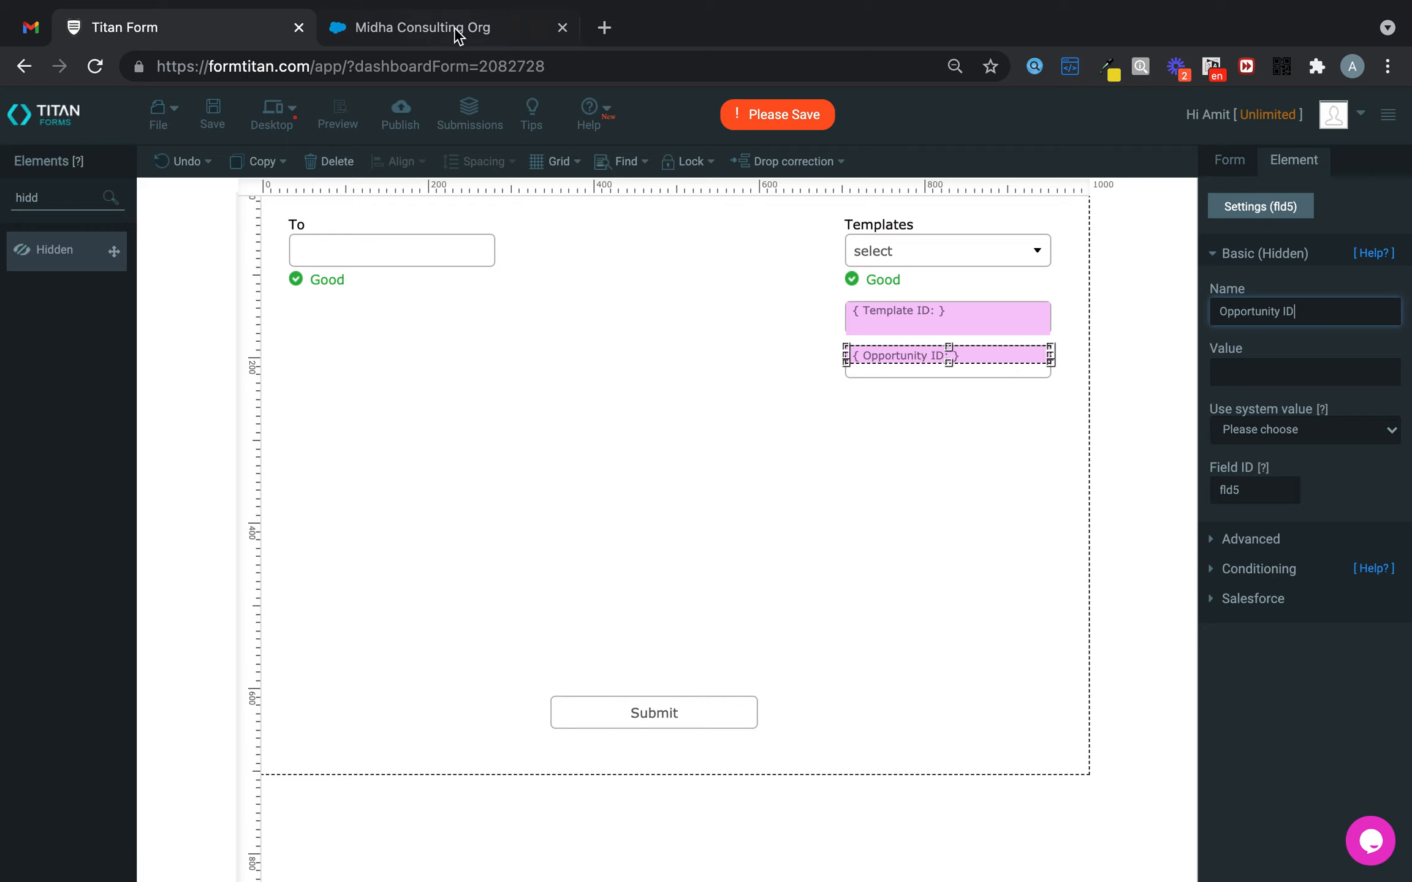
left_click(457, 34)
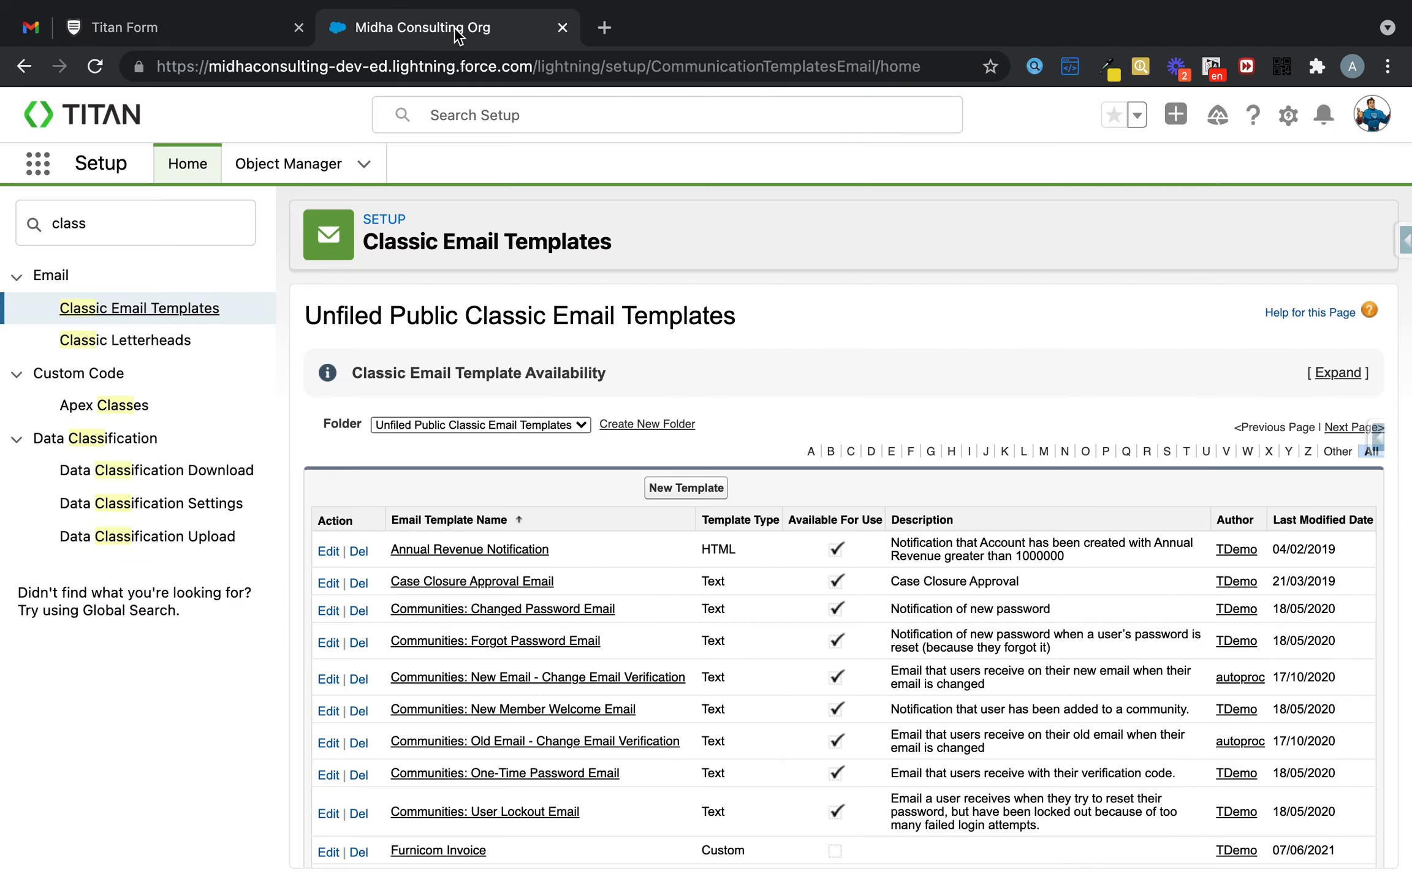
- Duplicate the Salesforce tab and open the Titan app from the App Launcher
right_click(457, 31)
left_click(527, 178)
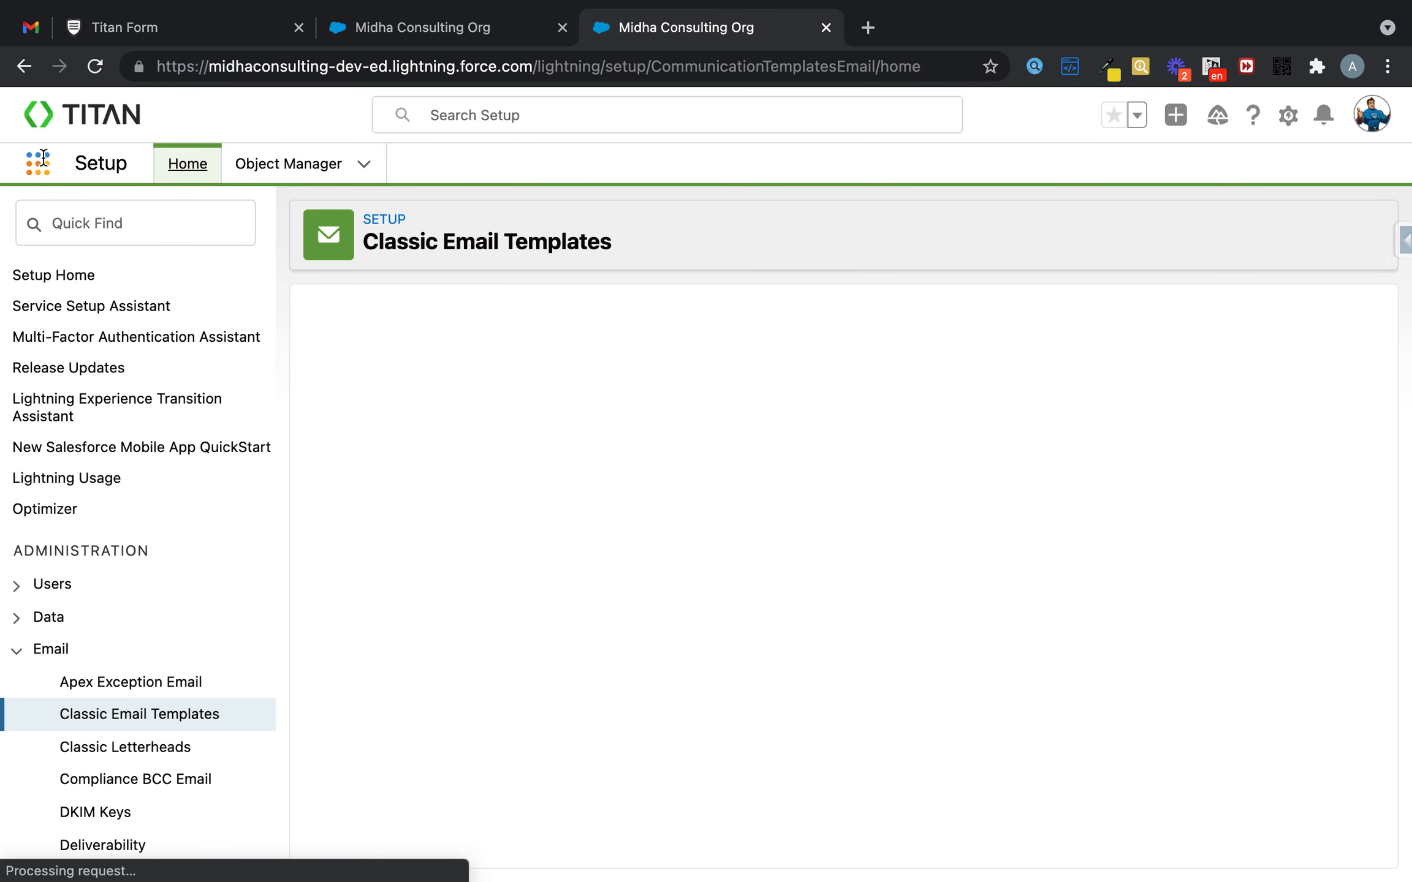
left_click(43, 166)
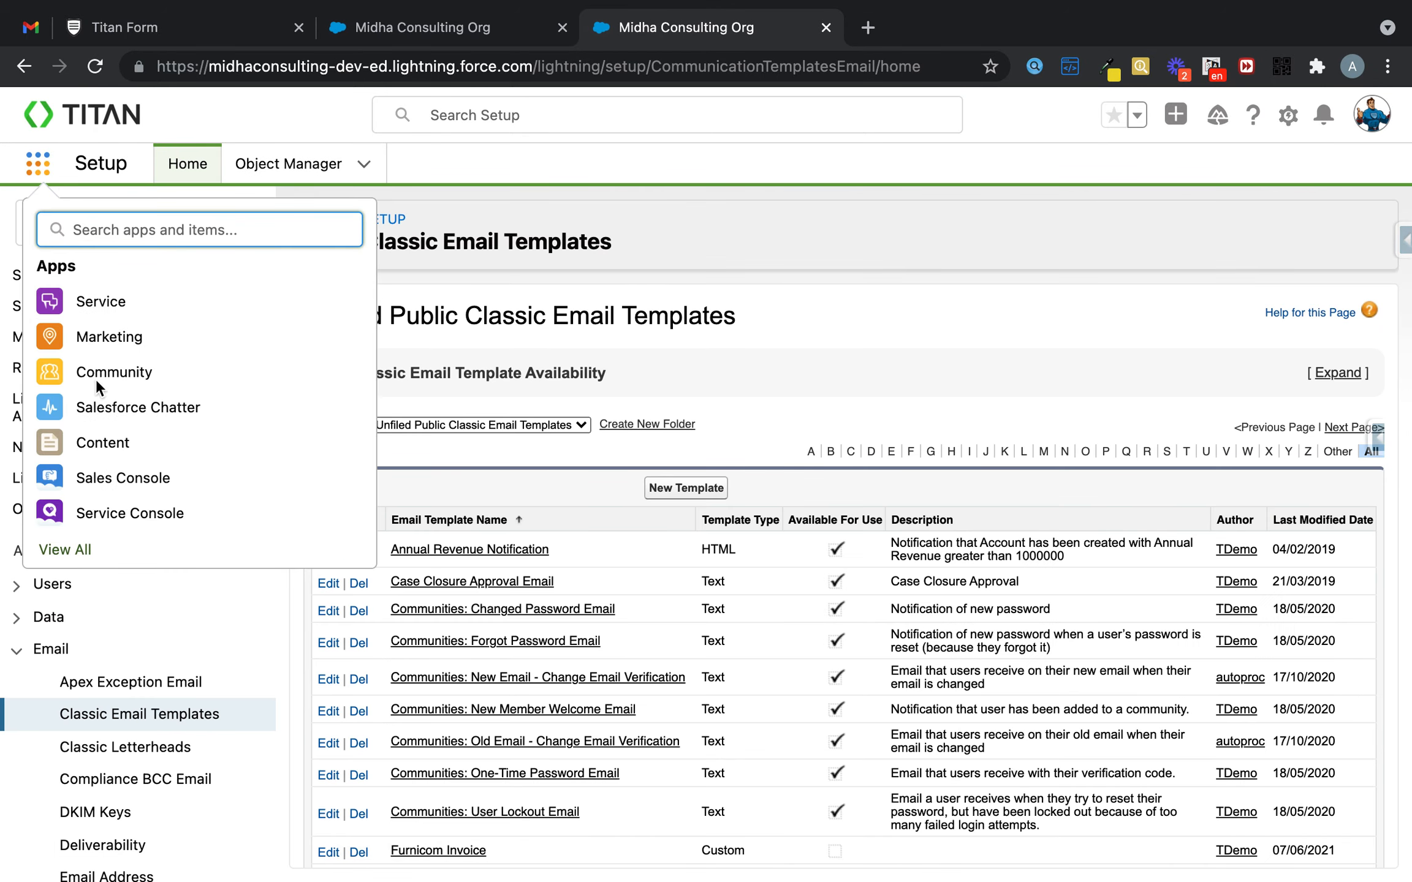
key("Escape")
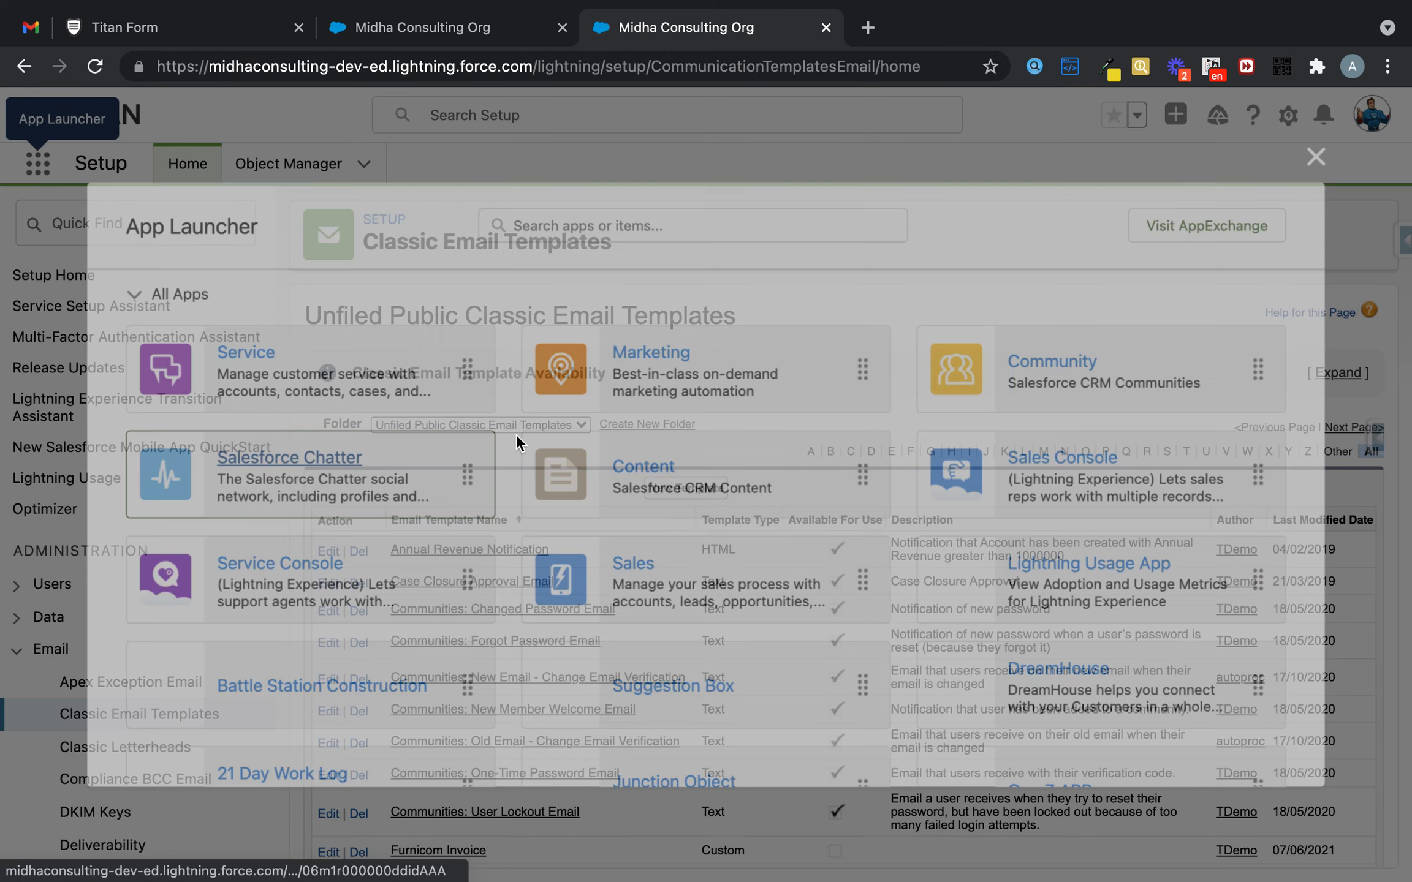
scroll(347, 589, "down", 5)
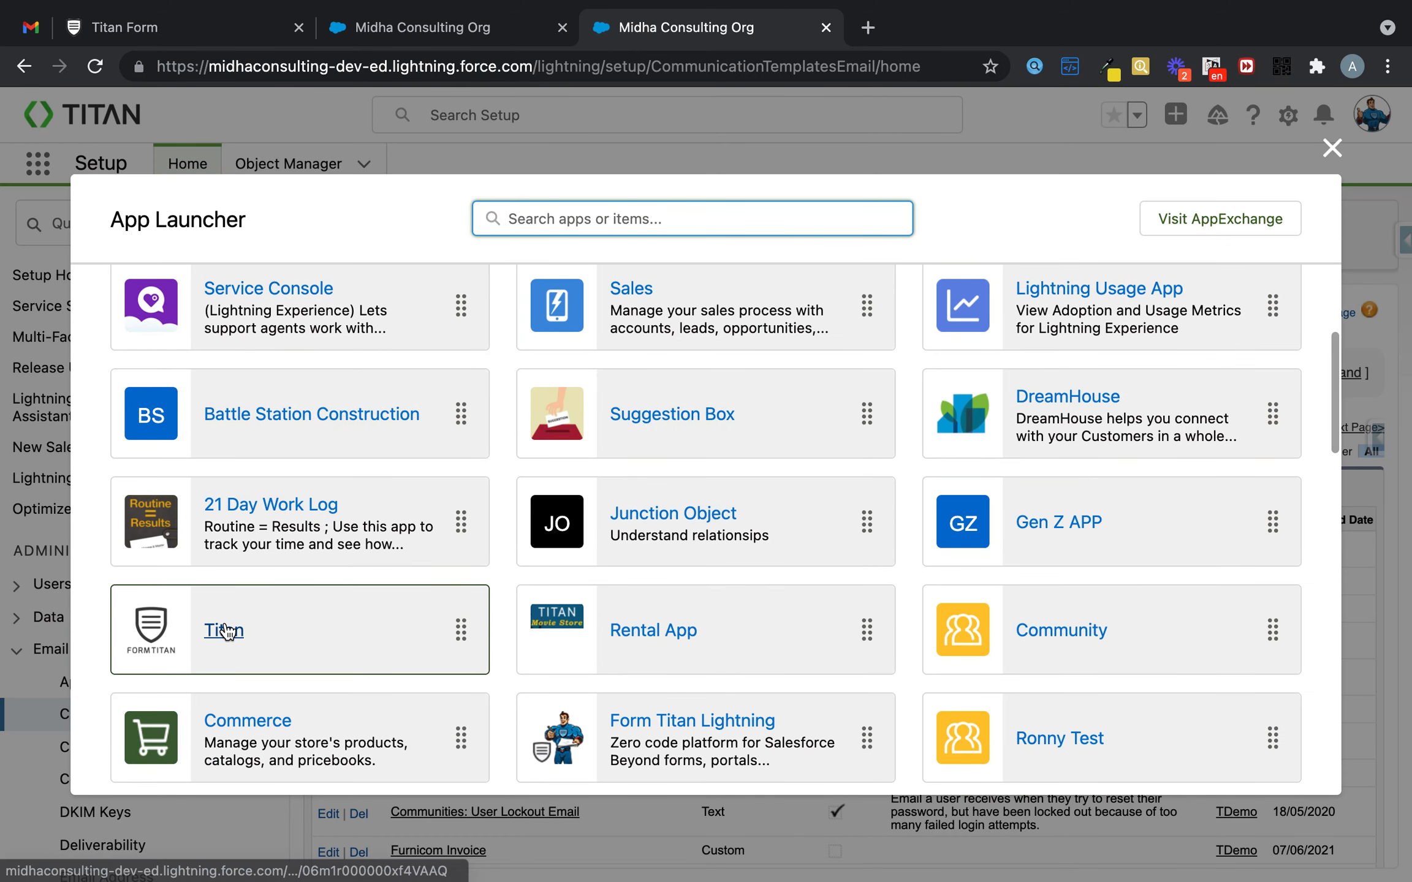
left_click(318, 626)
left_click(827, 370)
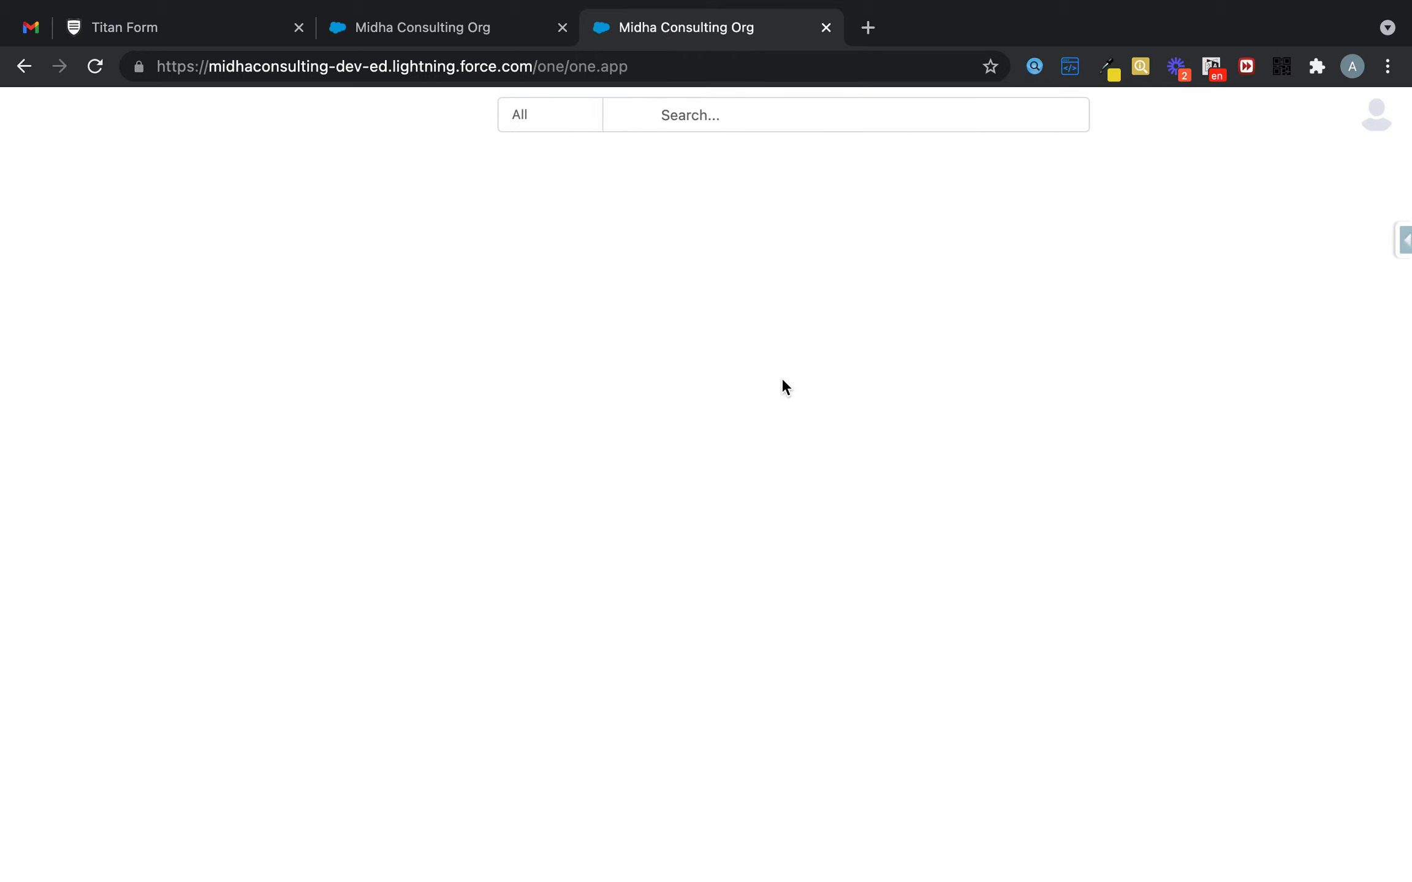
- Open the Bloggs Corp. Quote opportunity and copy its record ID from the URL
left_click(828, 166)
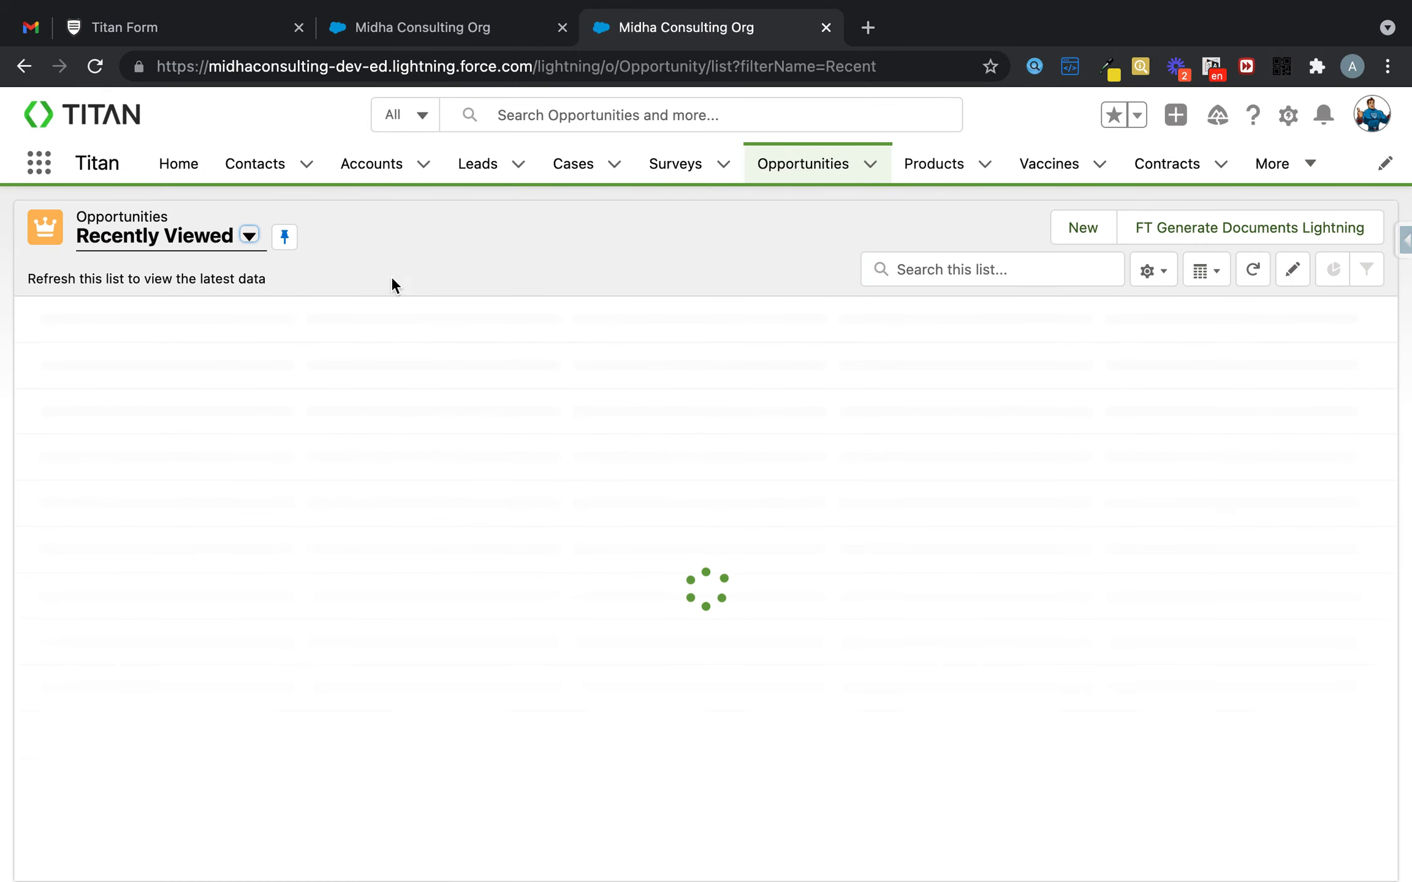
left_click(221, 351)
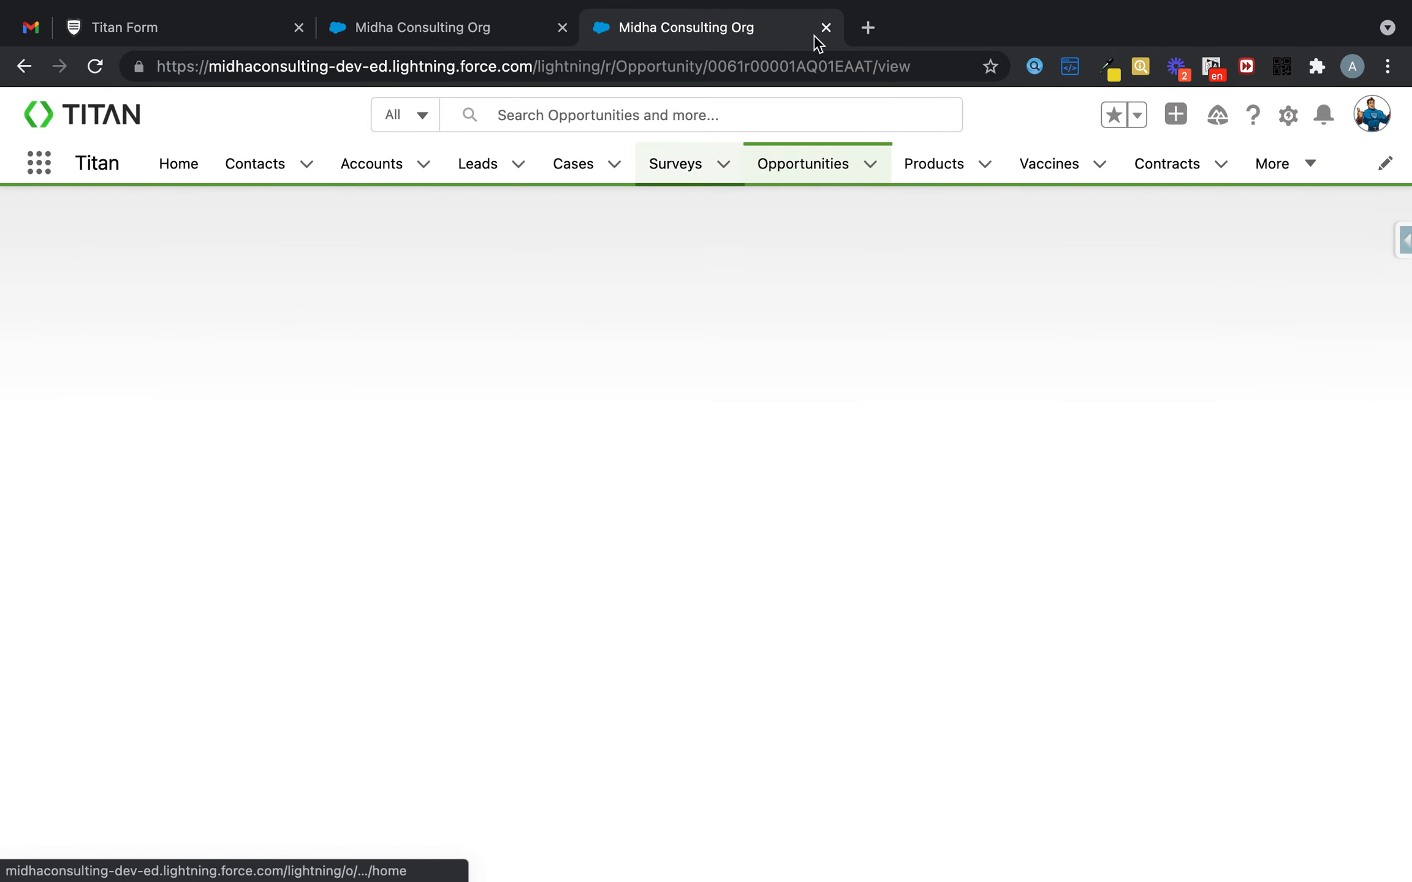
double_click(792, 64)
key("super+c")
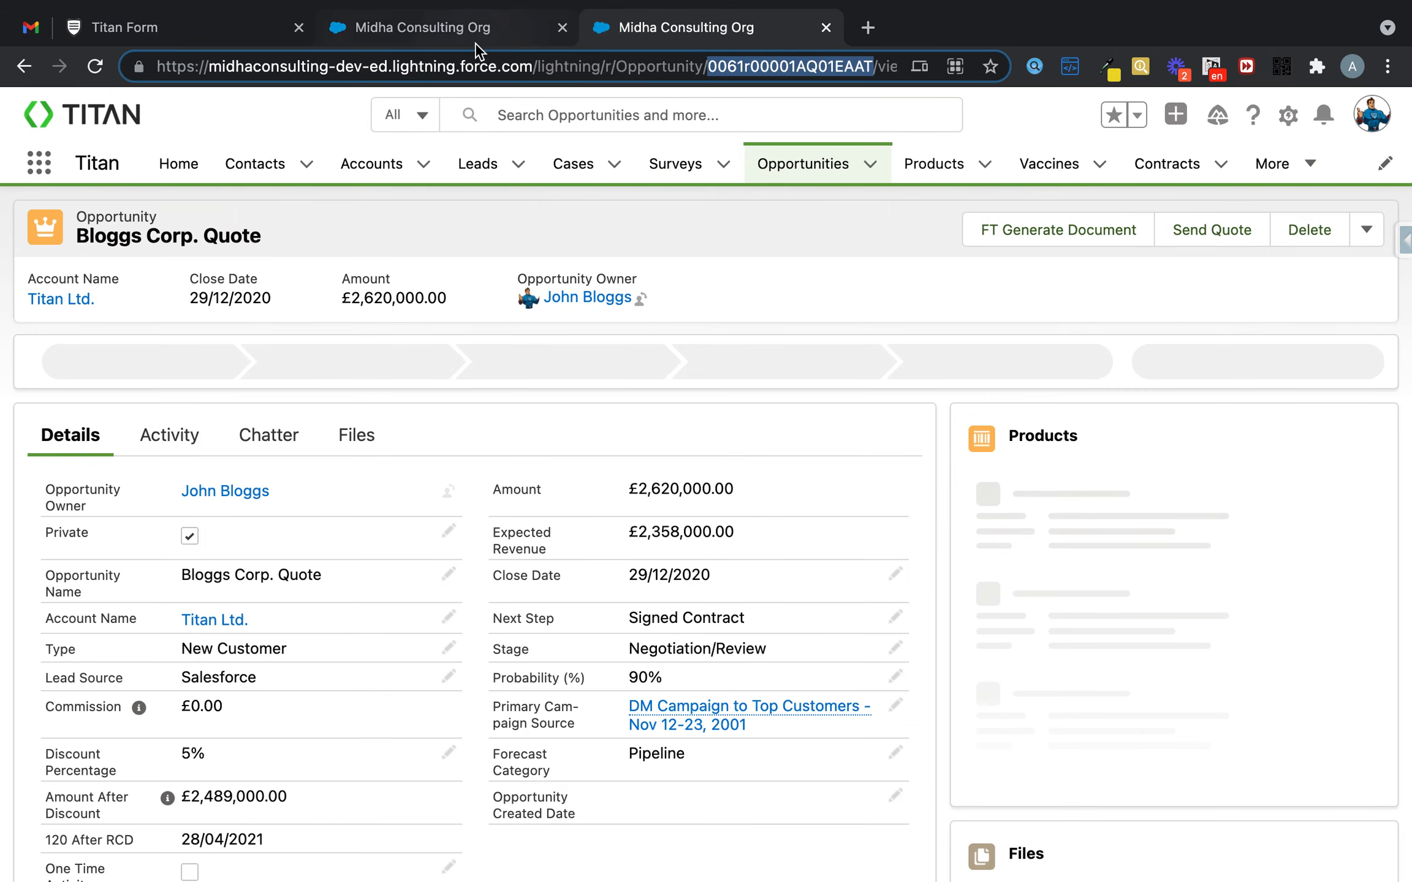
left_click(475, 41)
left_click(256, 43)
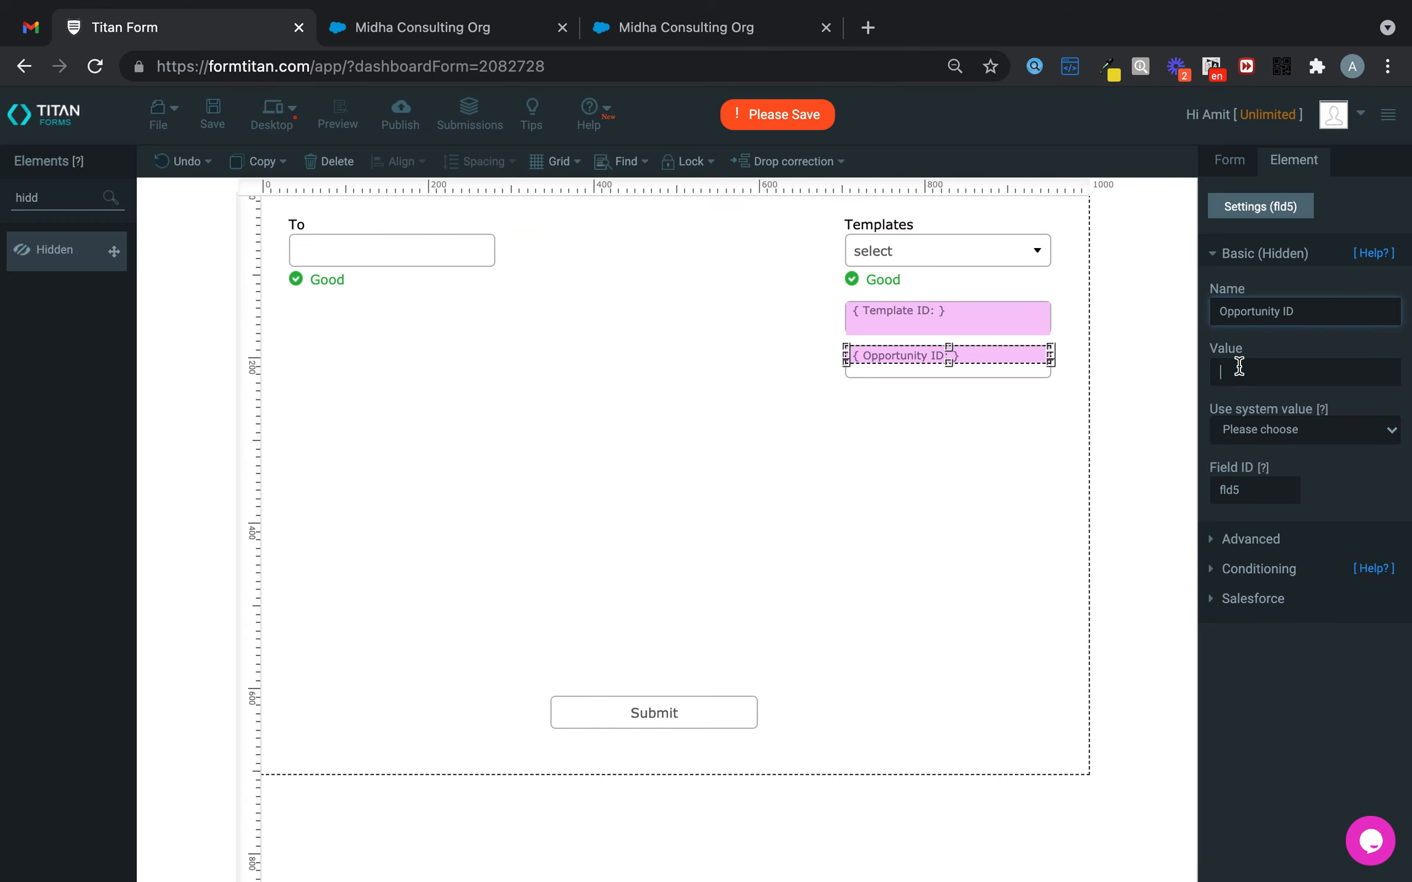
- Paste the record ID into Opportunity ID and add a widened Subject text box below To
key("super+v")
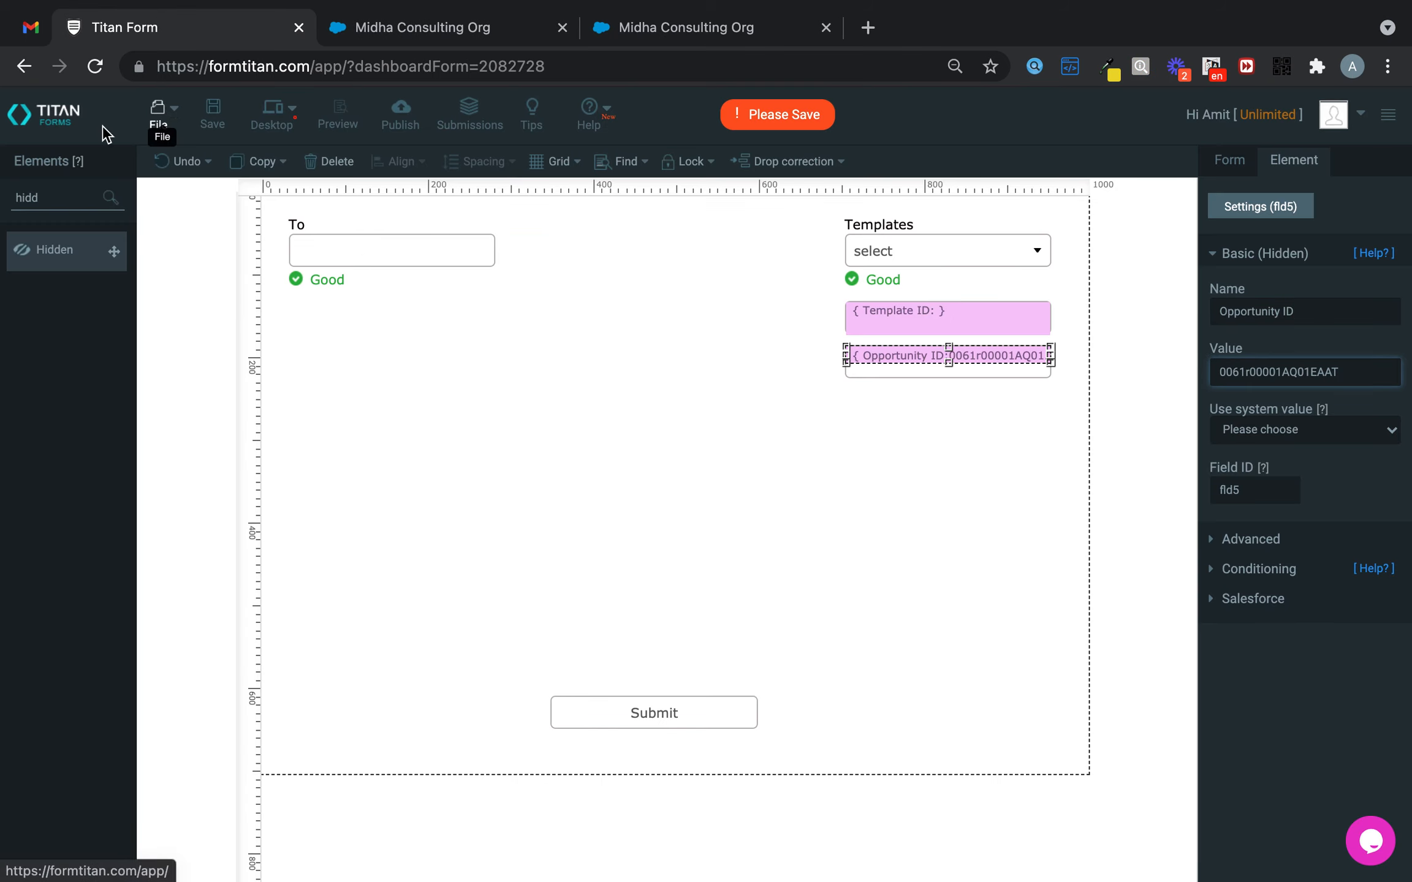
left_click_drag(57, 197, 2, 205)
type("tex")
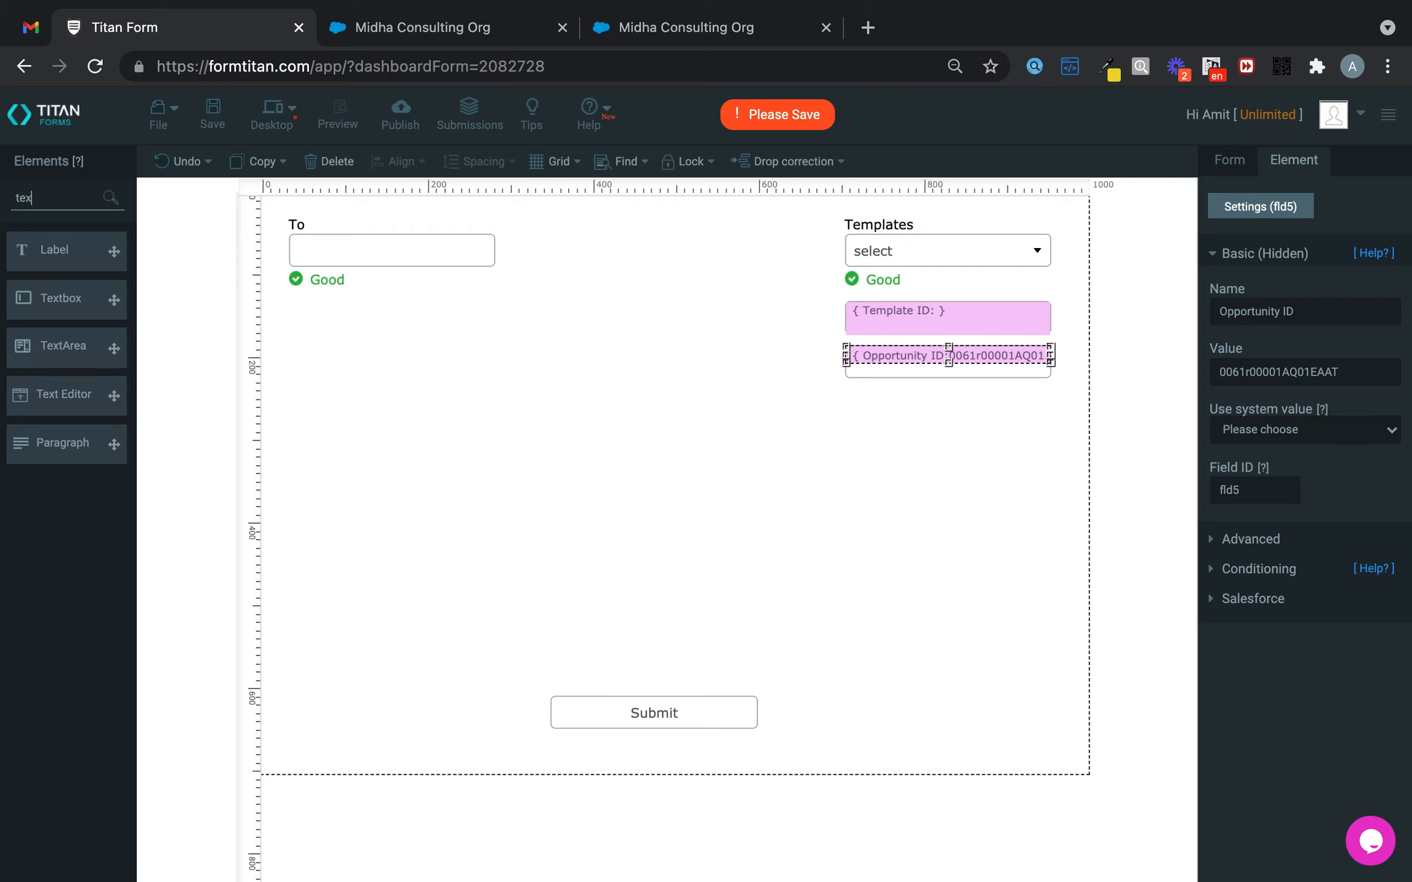
left_click_drag(82, 316, 361, 312)
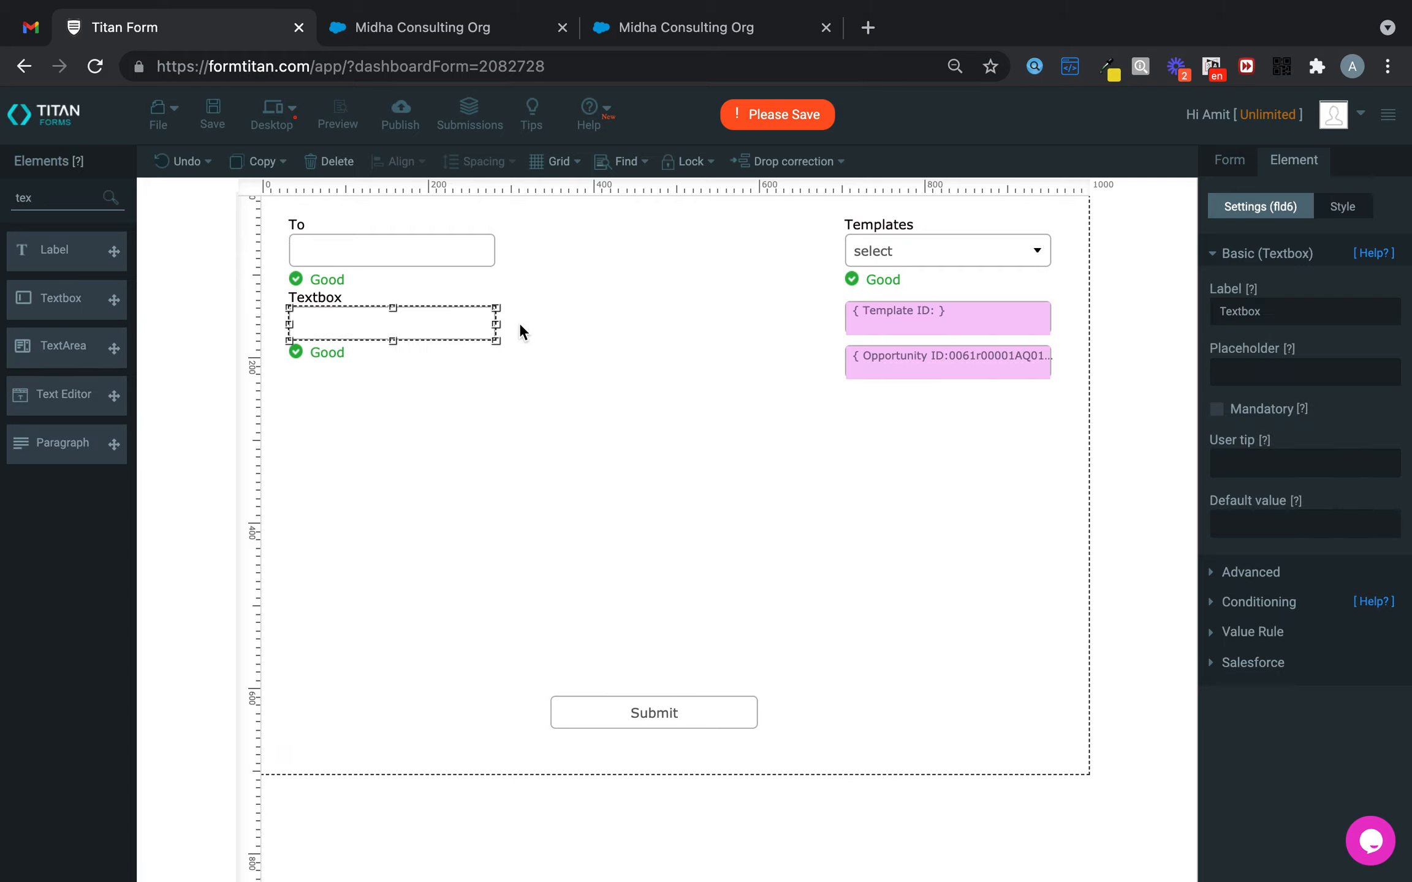
left_click_drag(499, 323, 828, 327)
double_click(1295, 301)
type("Subject")
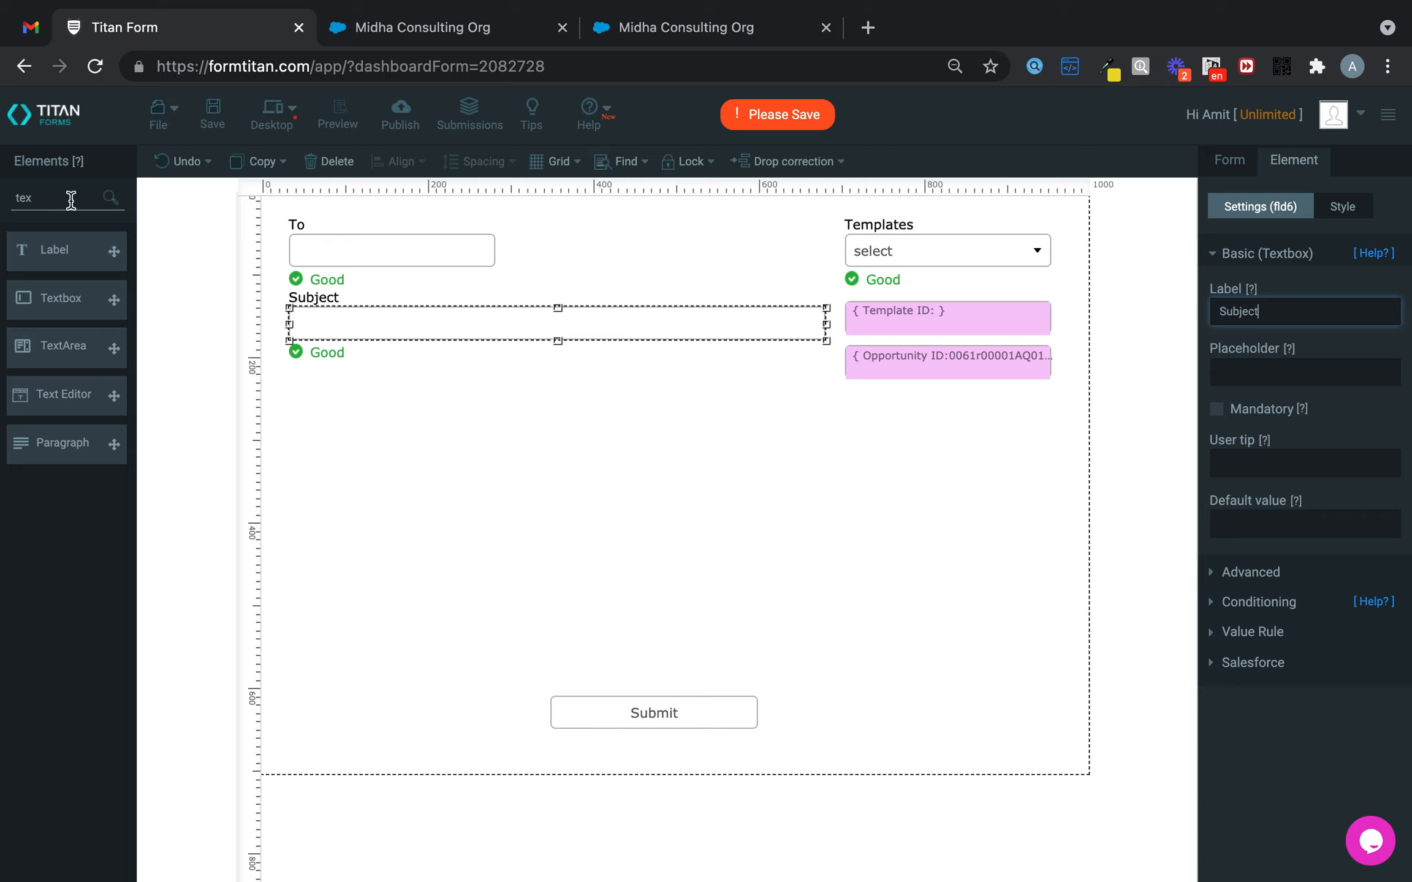
- Add a widened rich text editor below Subject and move the Submit button lower
left_click_drag(68, 197, 3, 164)
left_click_drag(114, 396, 376, 387)
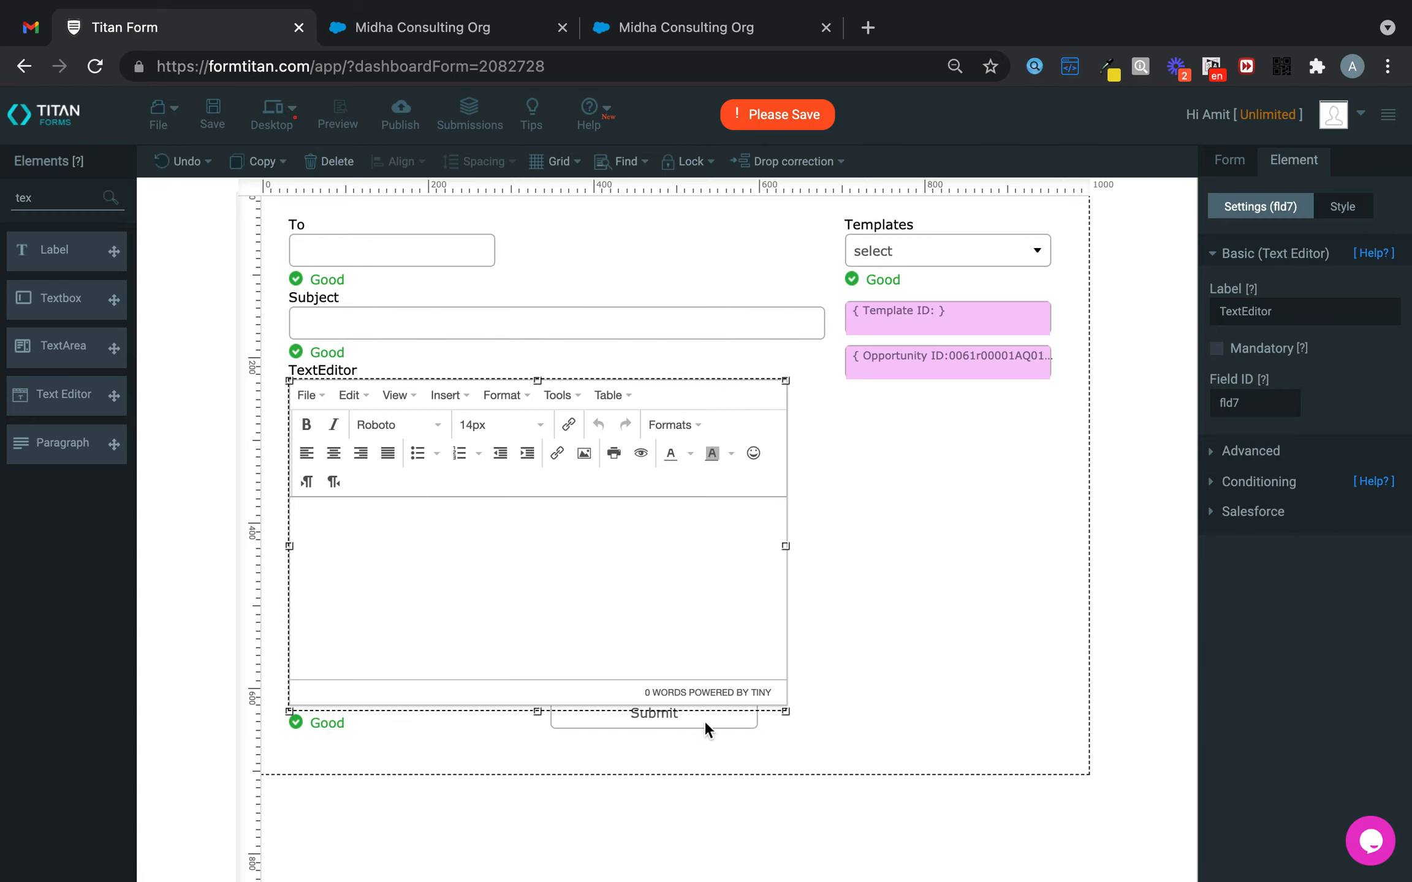
left_click_drag(678, 565, 681, 508)
left_click_drag(698, 707, 713, 736)
left_click_drag(687, 528, 692, 587)
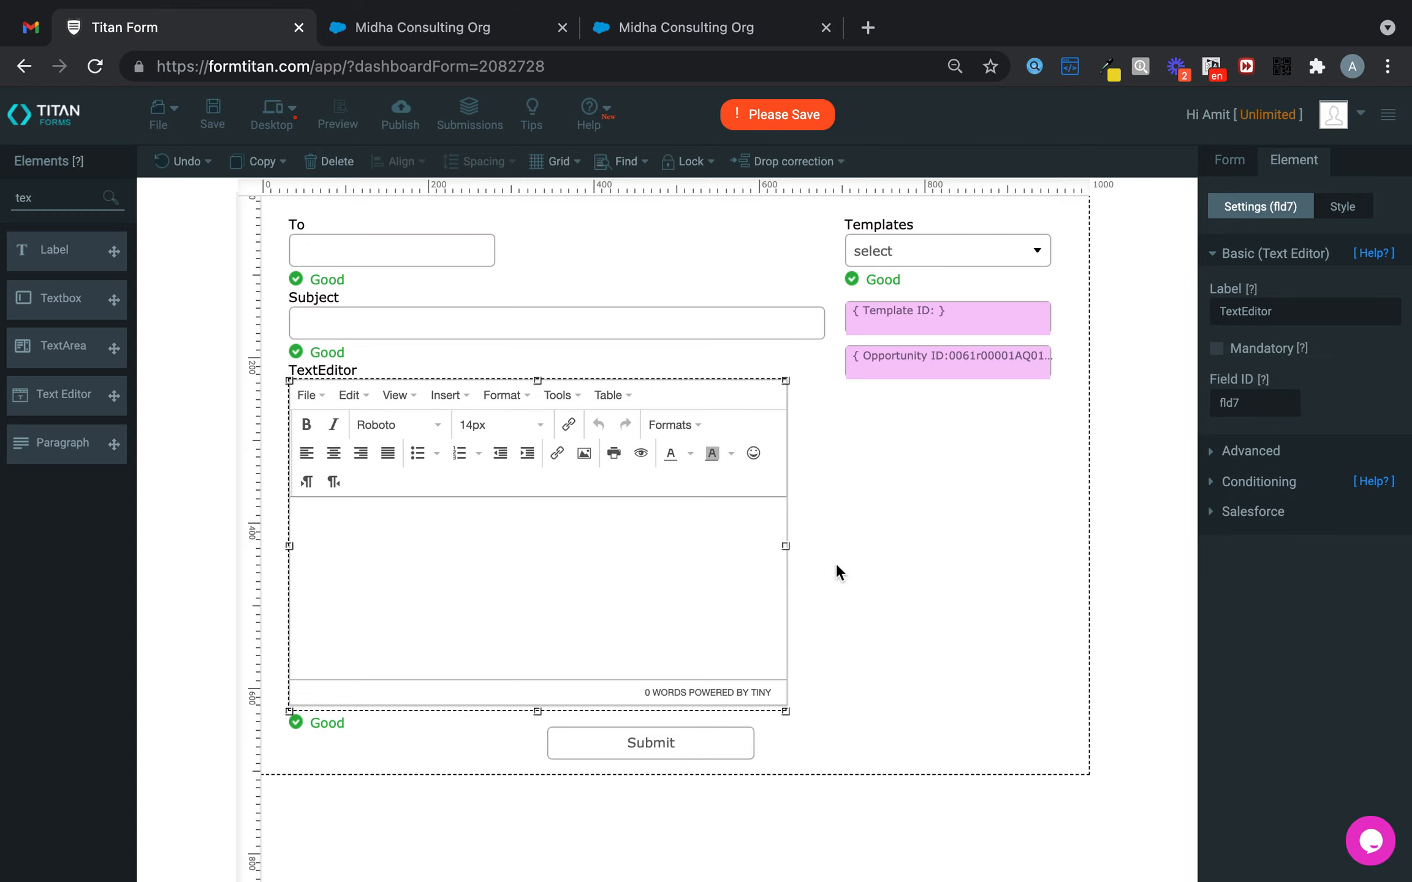
left_click_drag(859, 543, 984, 570)
left_click_drag(895, 539, 906, 552)
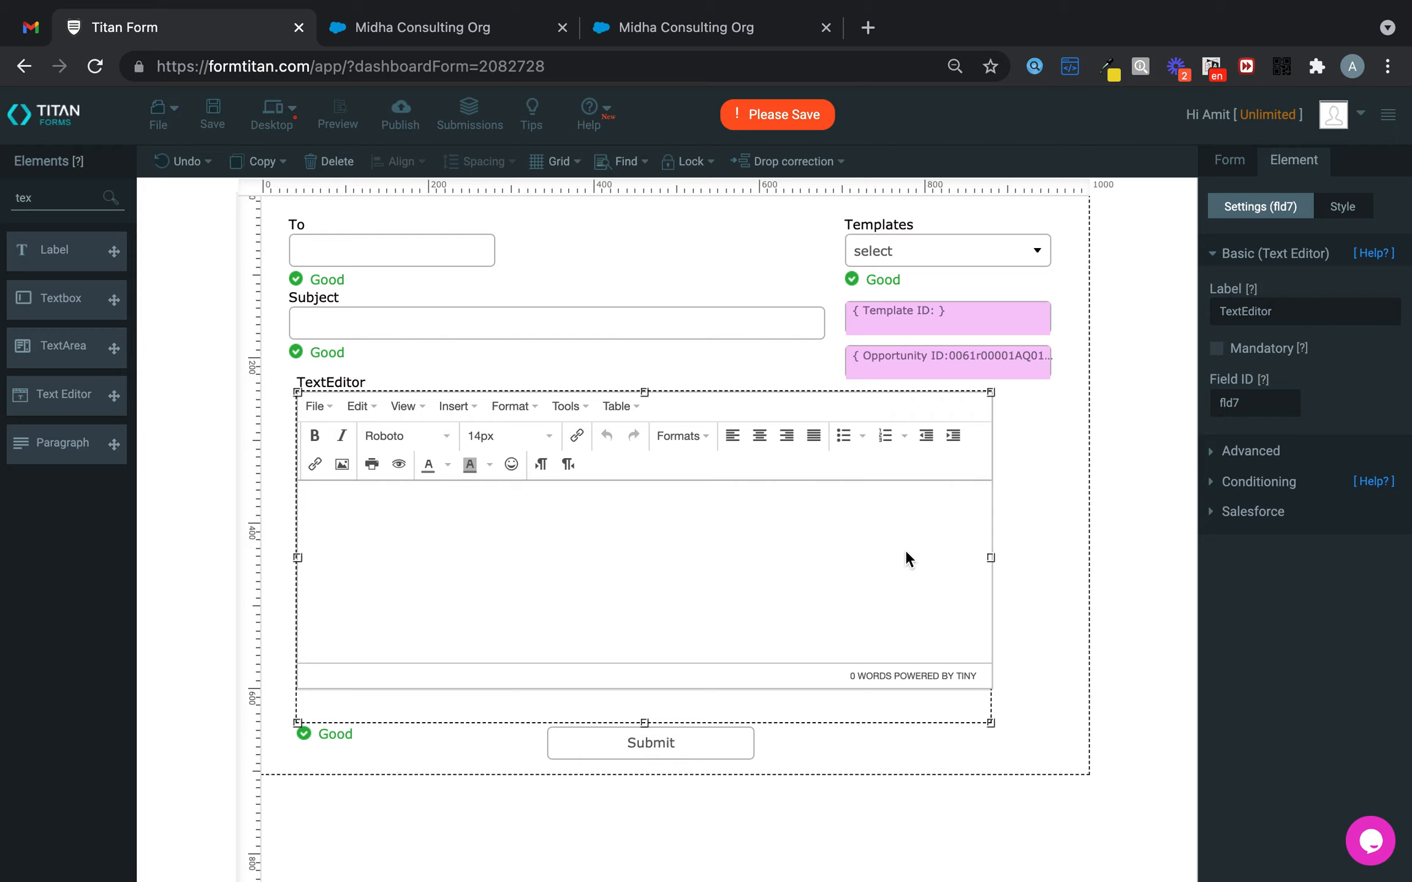
left_click(720, 741)
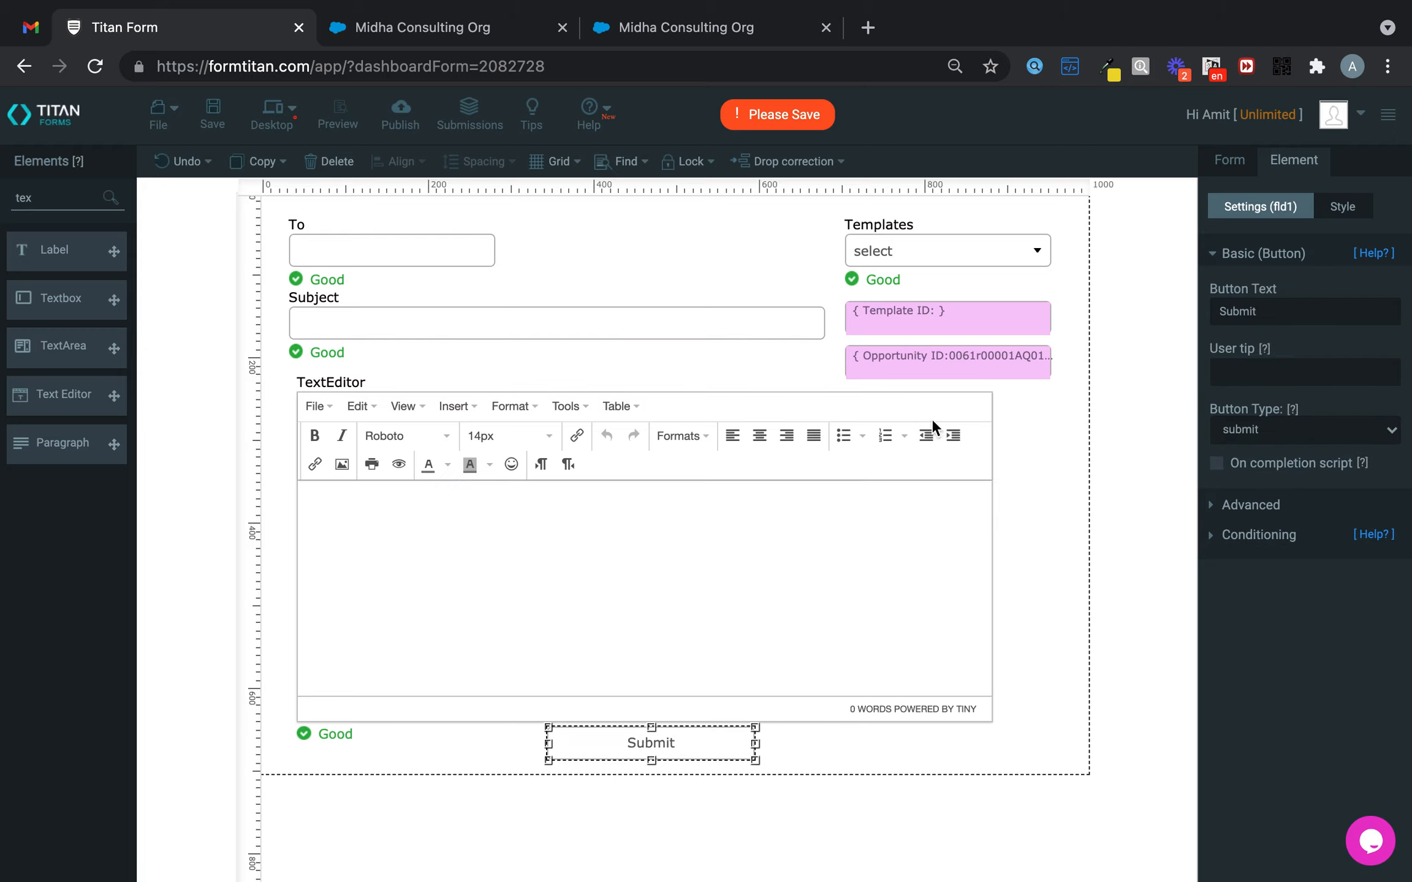
left_click_drag(724, 740, 740, 745)
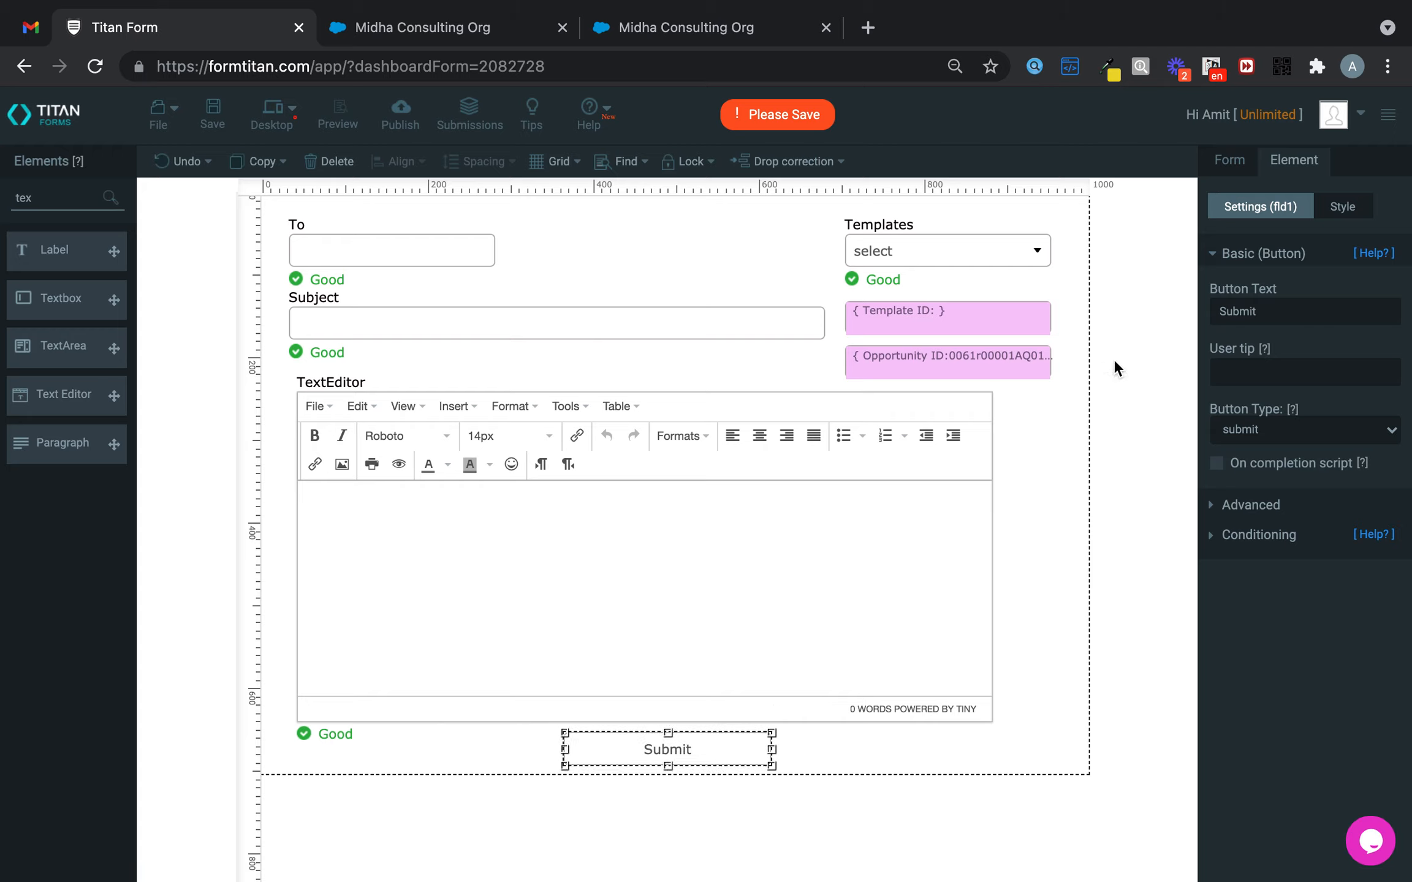
- Start a Salesforce Get on the Email Template object in the form settings
left_click(1050, 230)
left_click(1239, 159)
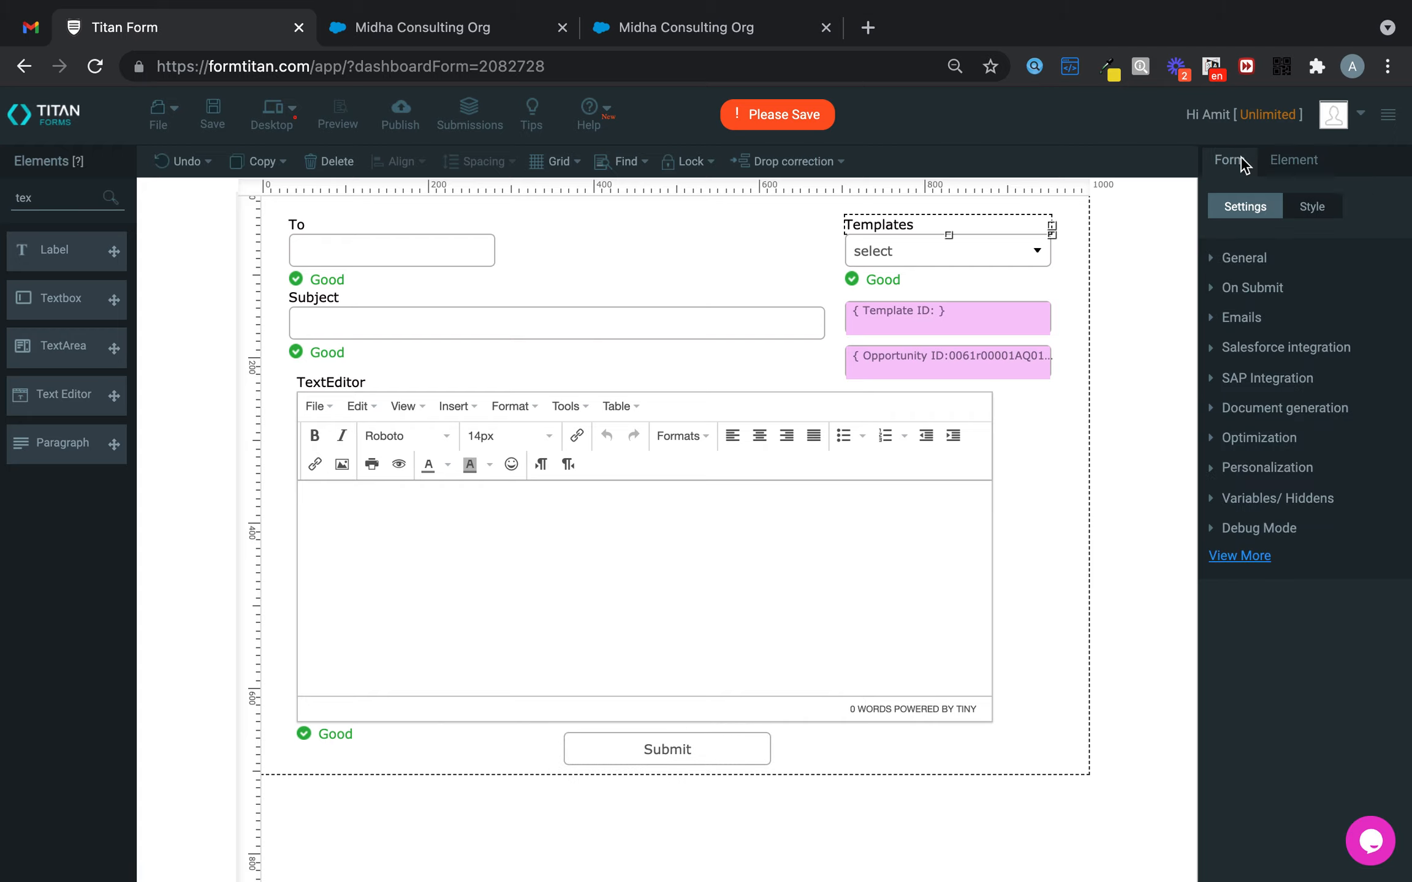
left_click(1312, 347)
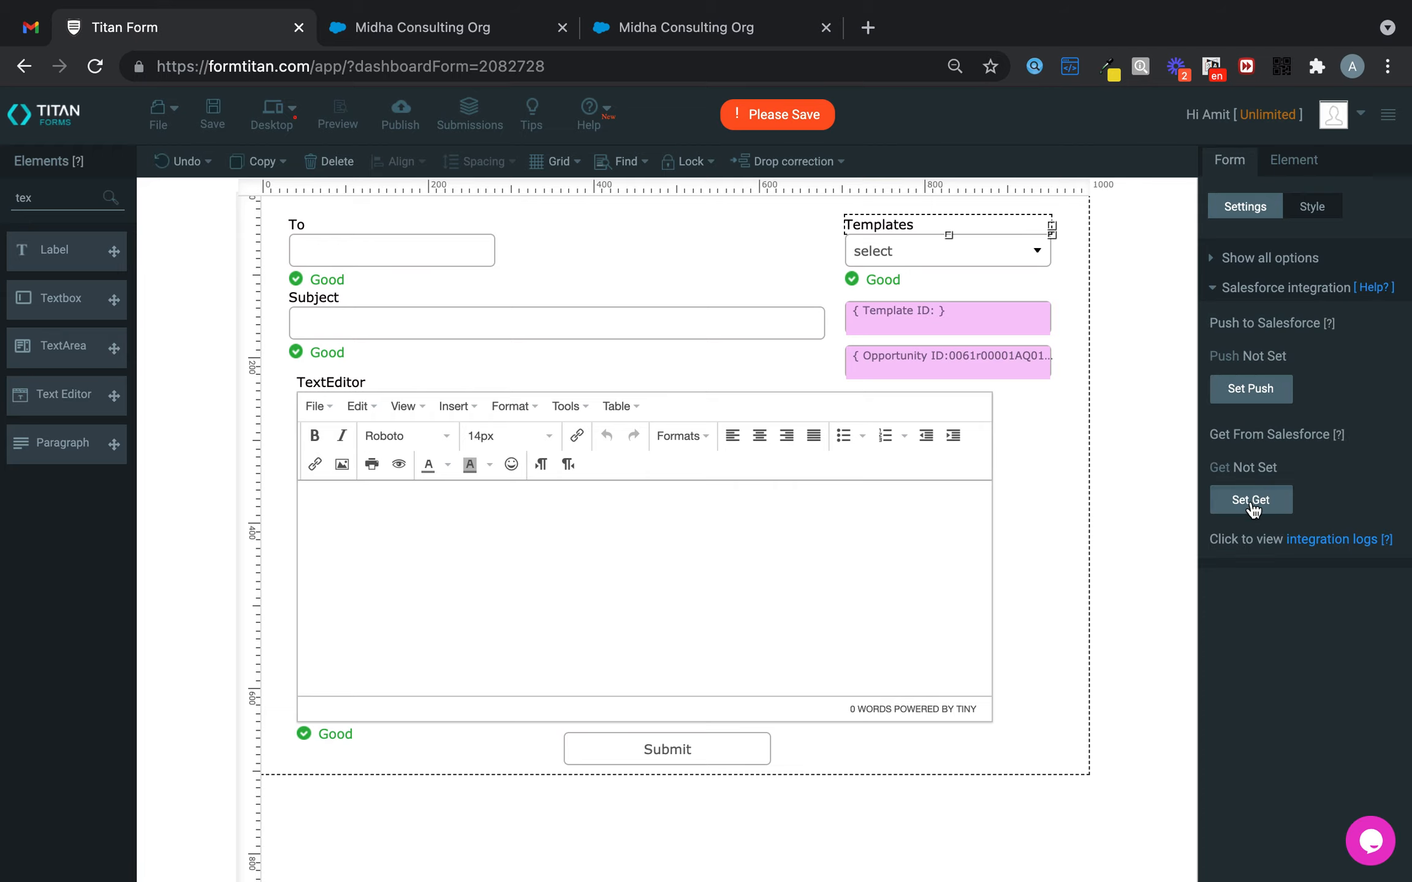
left_click(1249, 500)
left_click(438, 324)
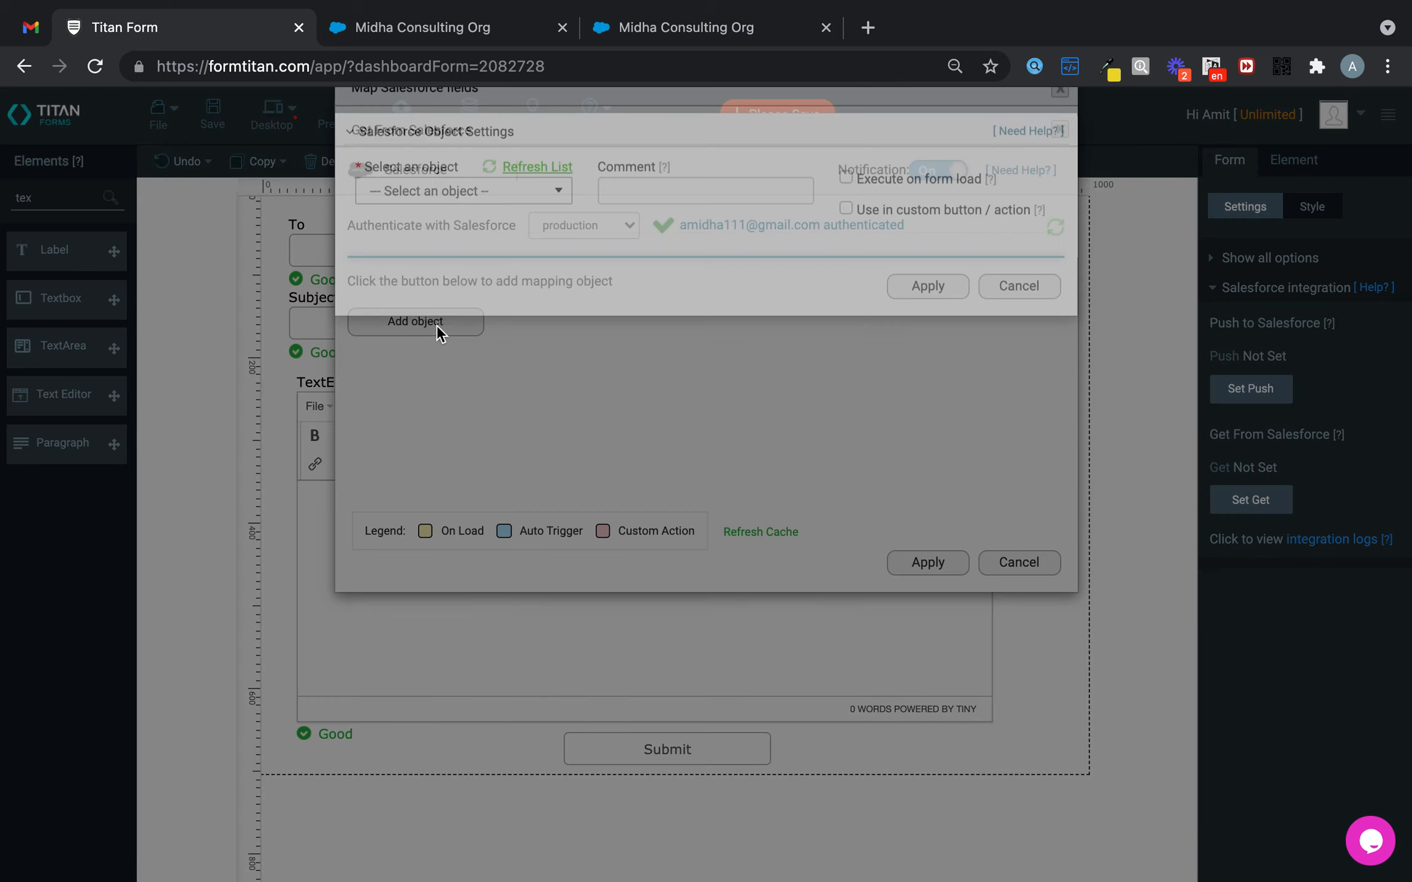
left_click(502, 231)
type("email tem")
left_click(467, 287)
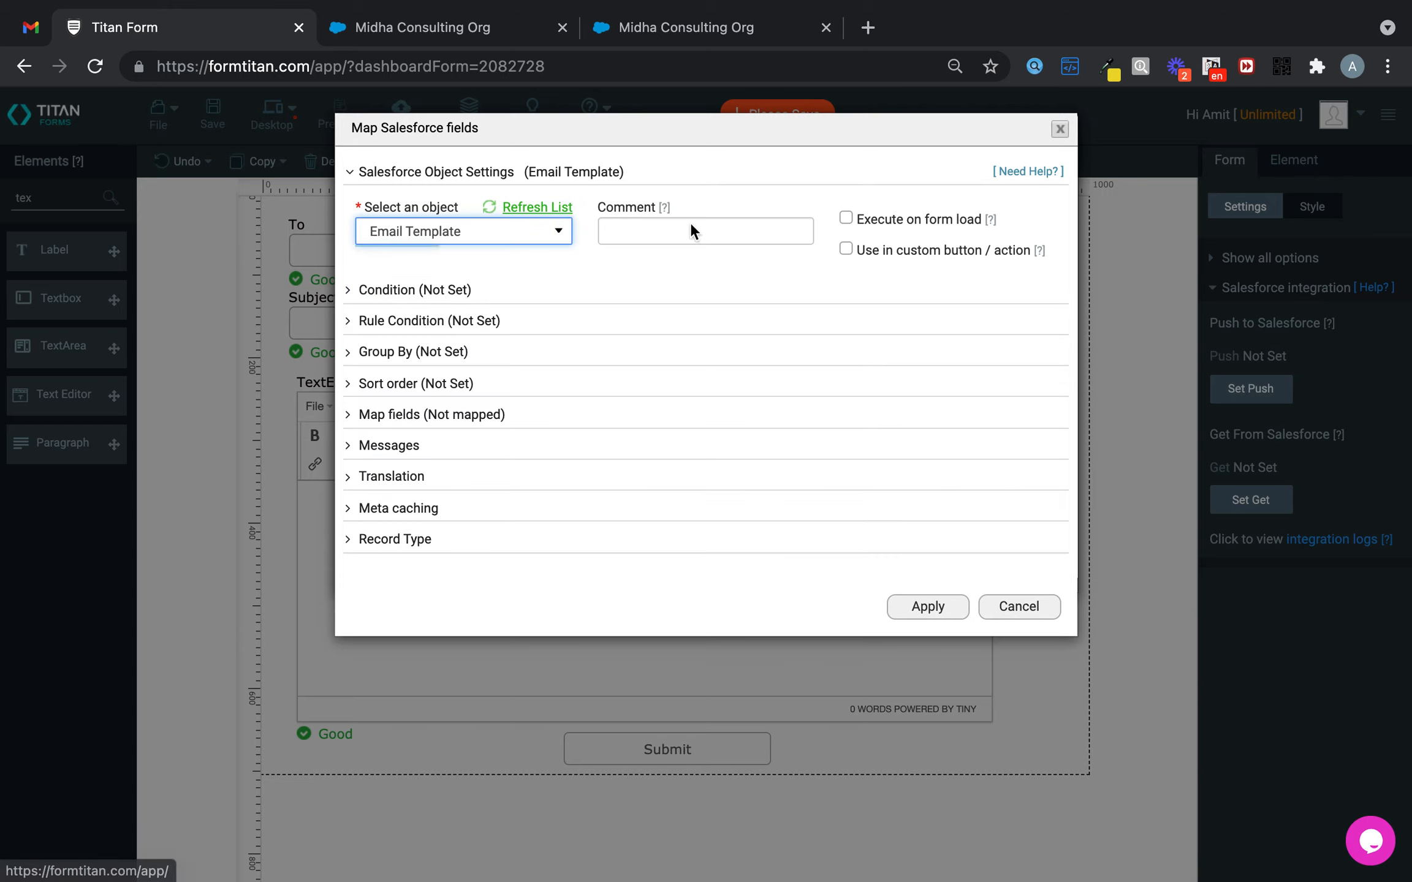
- Run the Get on form load, fetching all records with a limit of 100
left_click(846, 217)
left_click(486, 283)
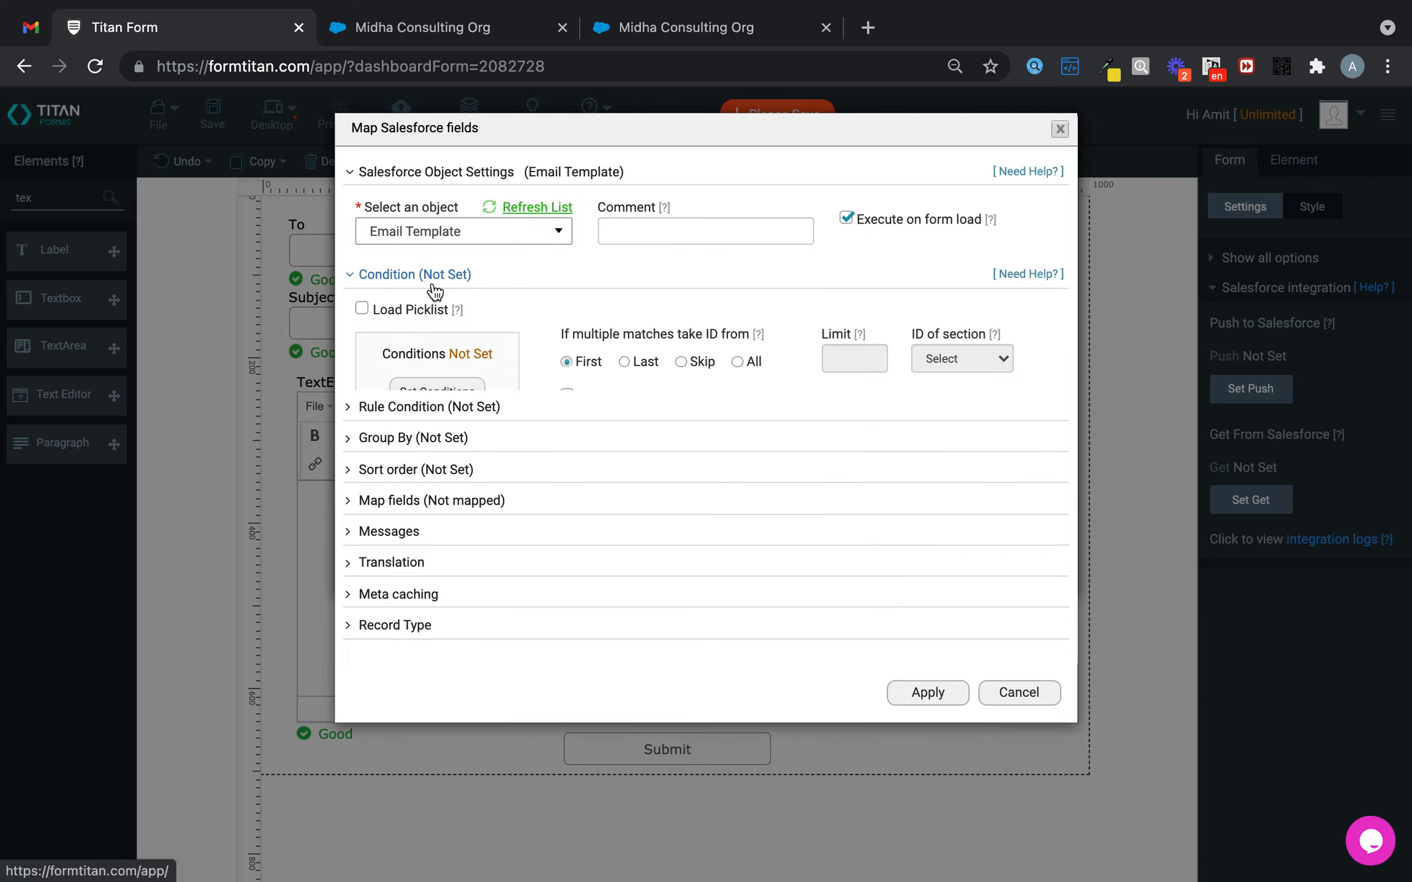
left_click(737, 362)
left_click(855, 361)
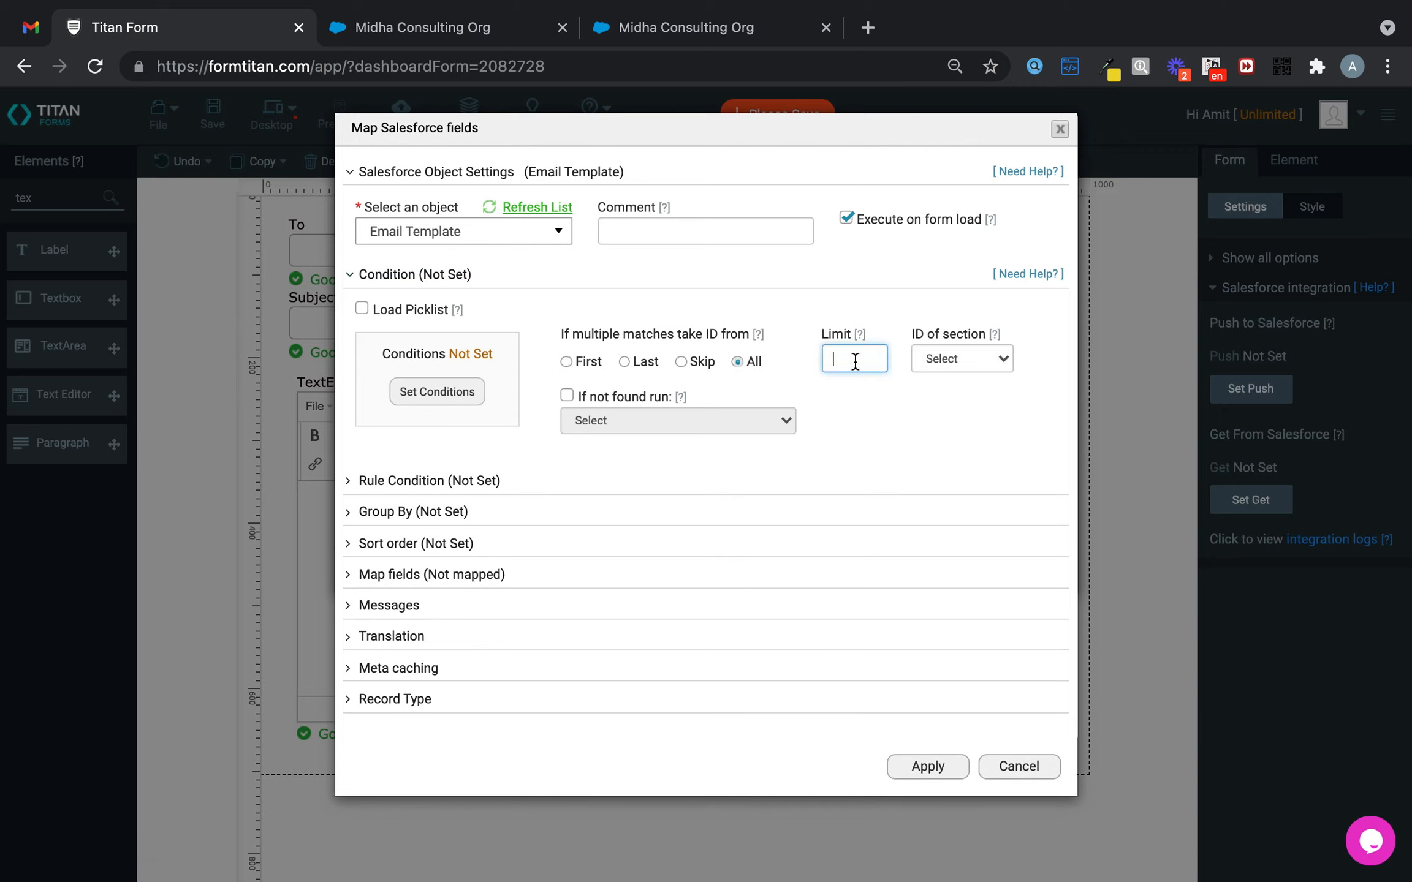
type("100")
- Map Templates to Email Template Name, apply the setup, and save the form
left_click(432, 574)
left_click(435, 661)
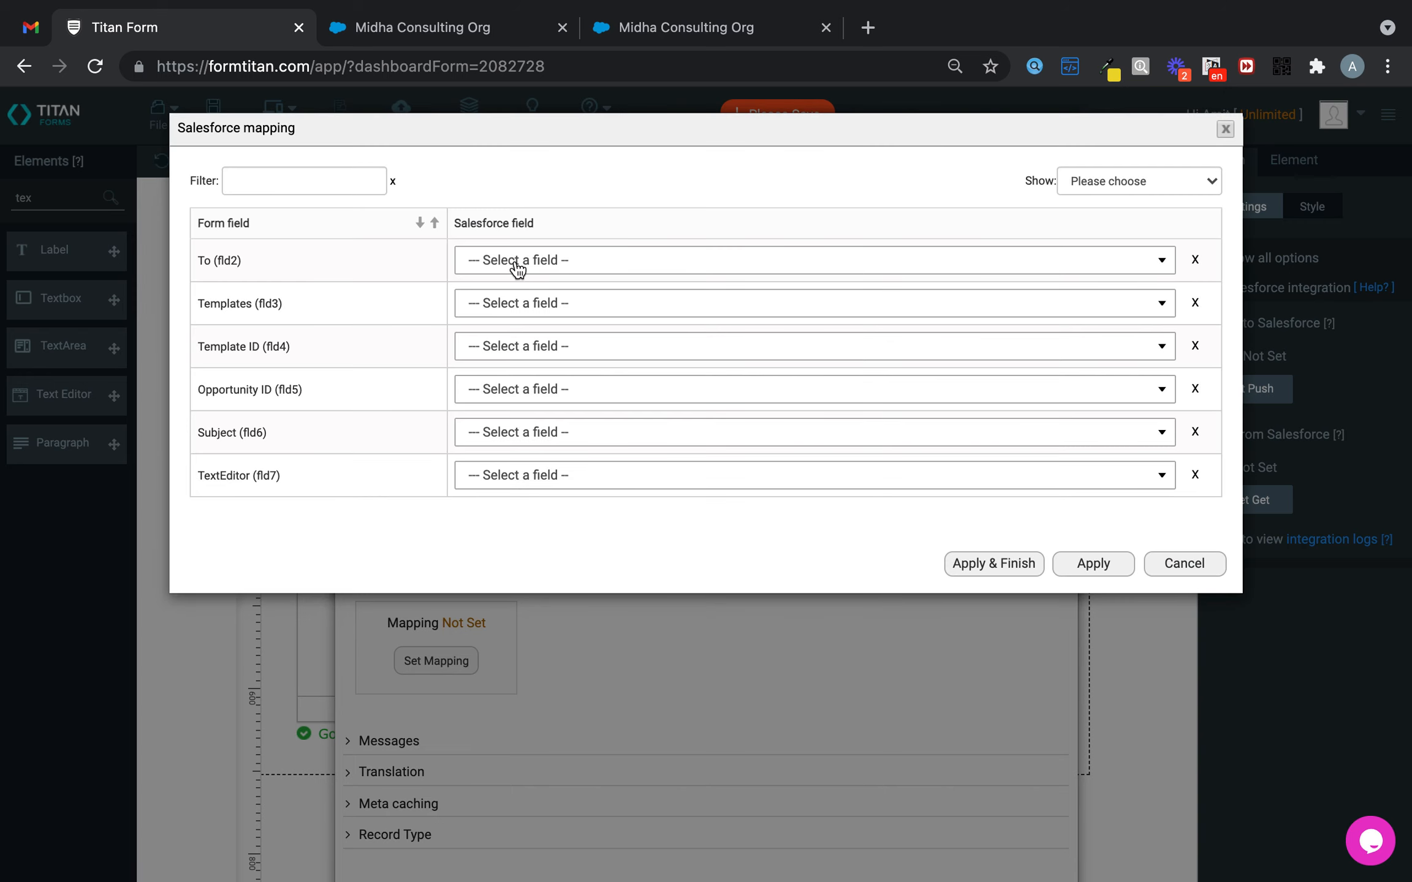
left_click(538, 304)
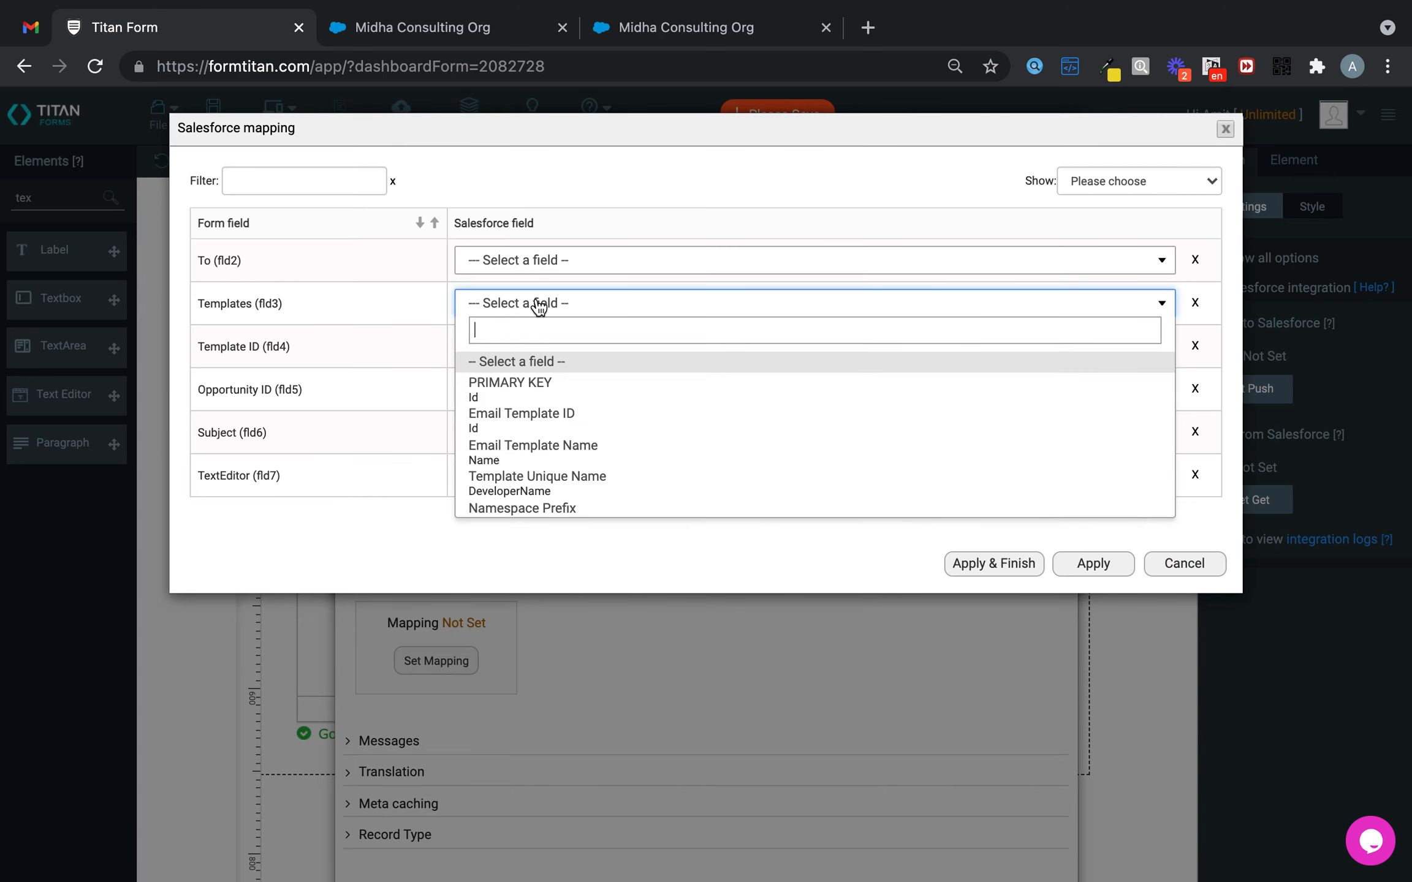
left_click(538, 451)
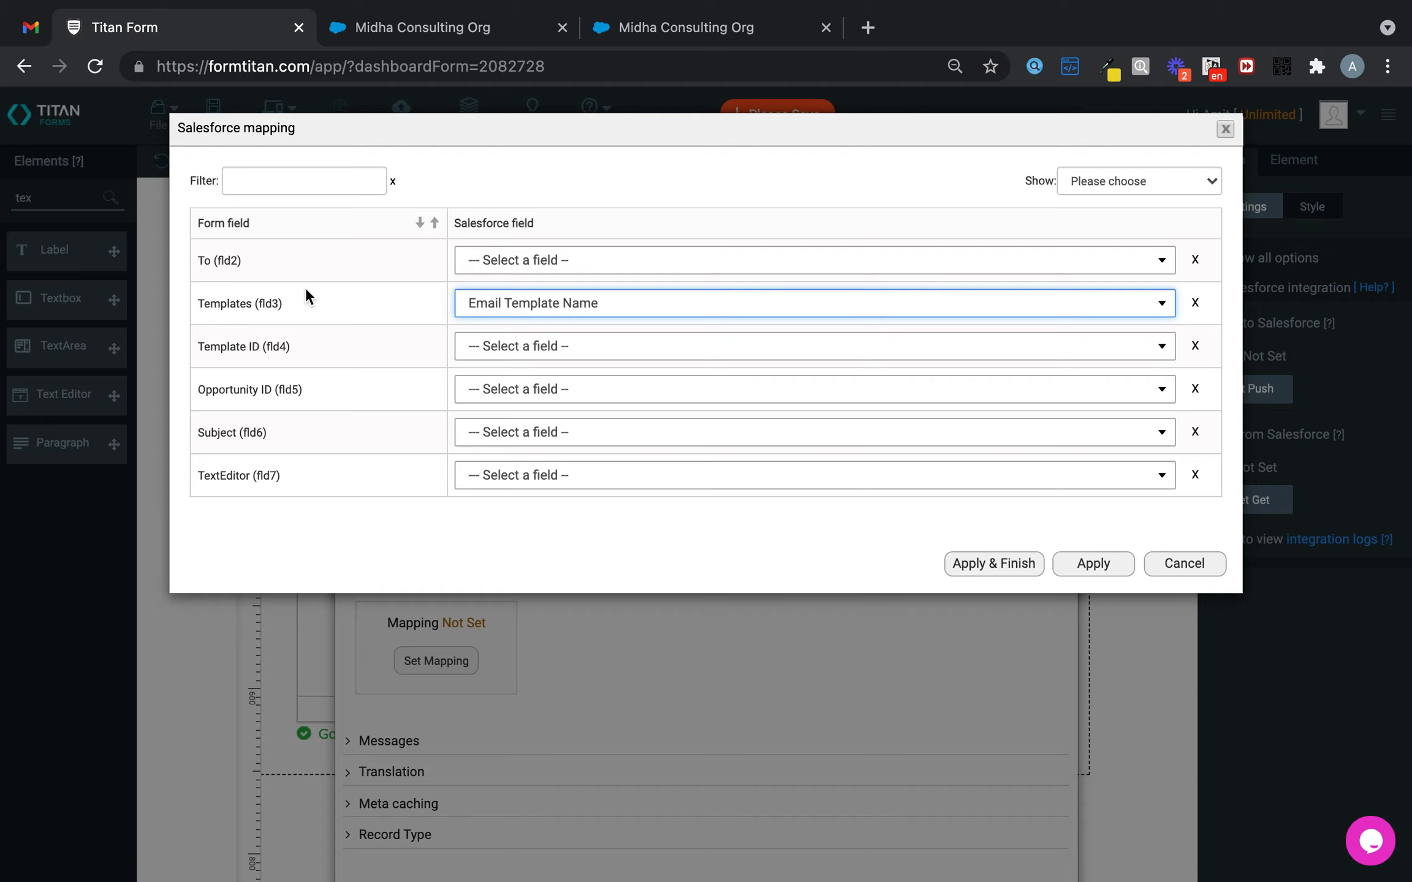
left_click(971, 571)
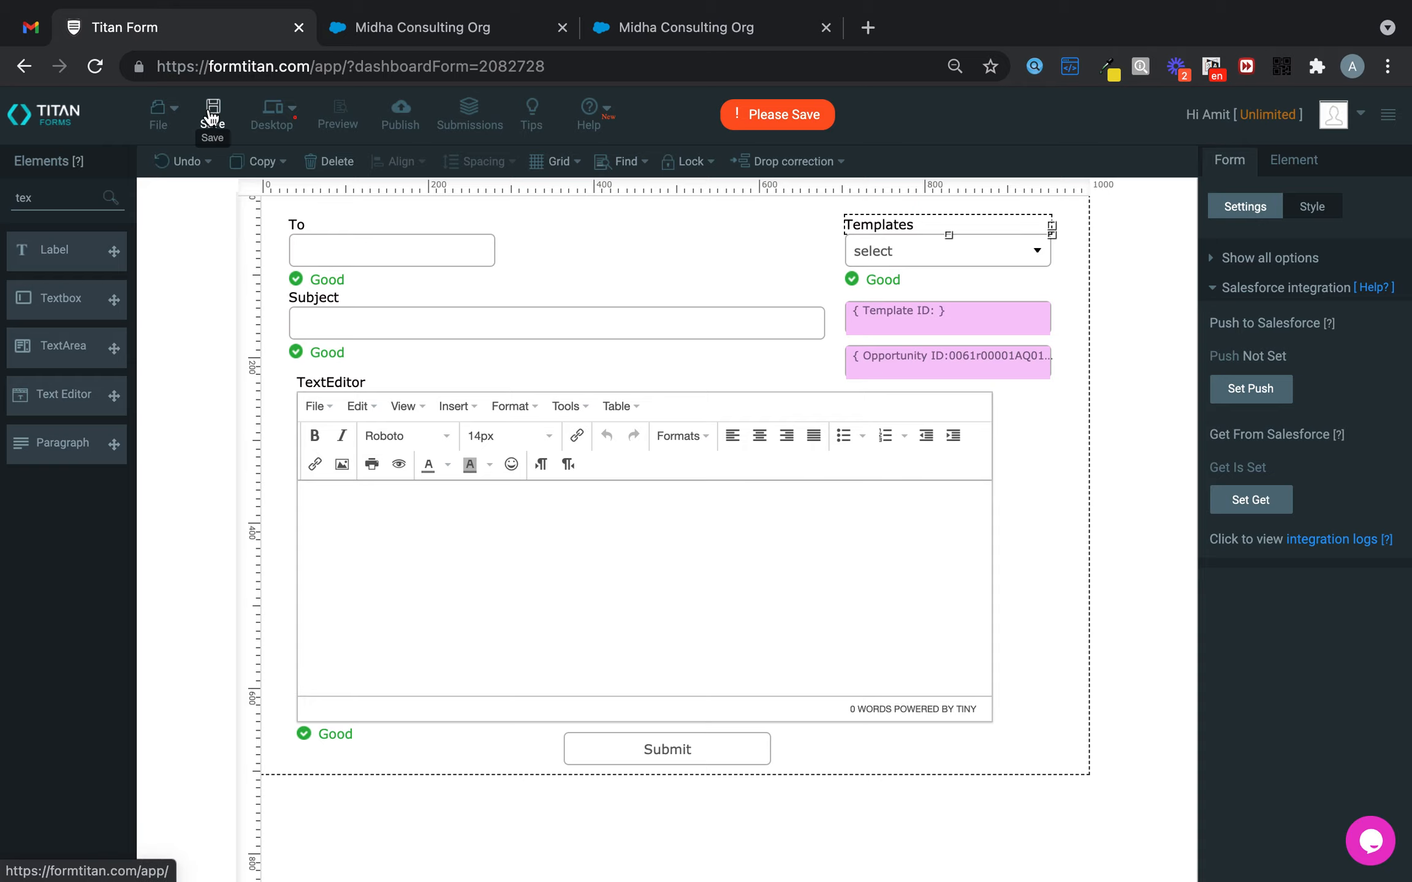
left_click(213, 108)
- Preview the form, then enable Show Hidden Fields under Debug Mode and save
left_click(354, 104)
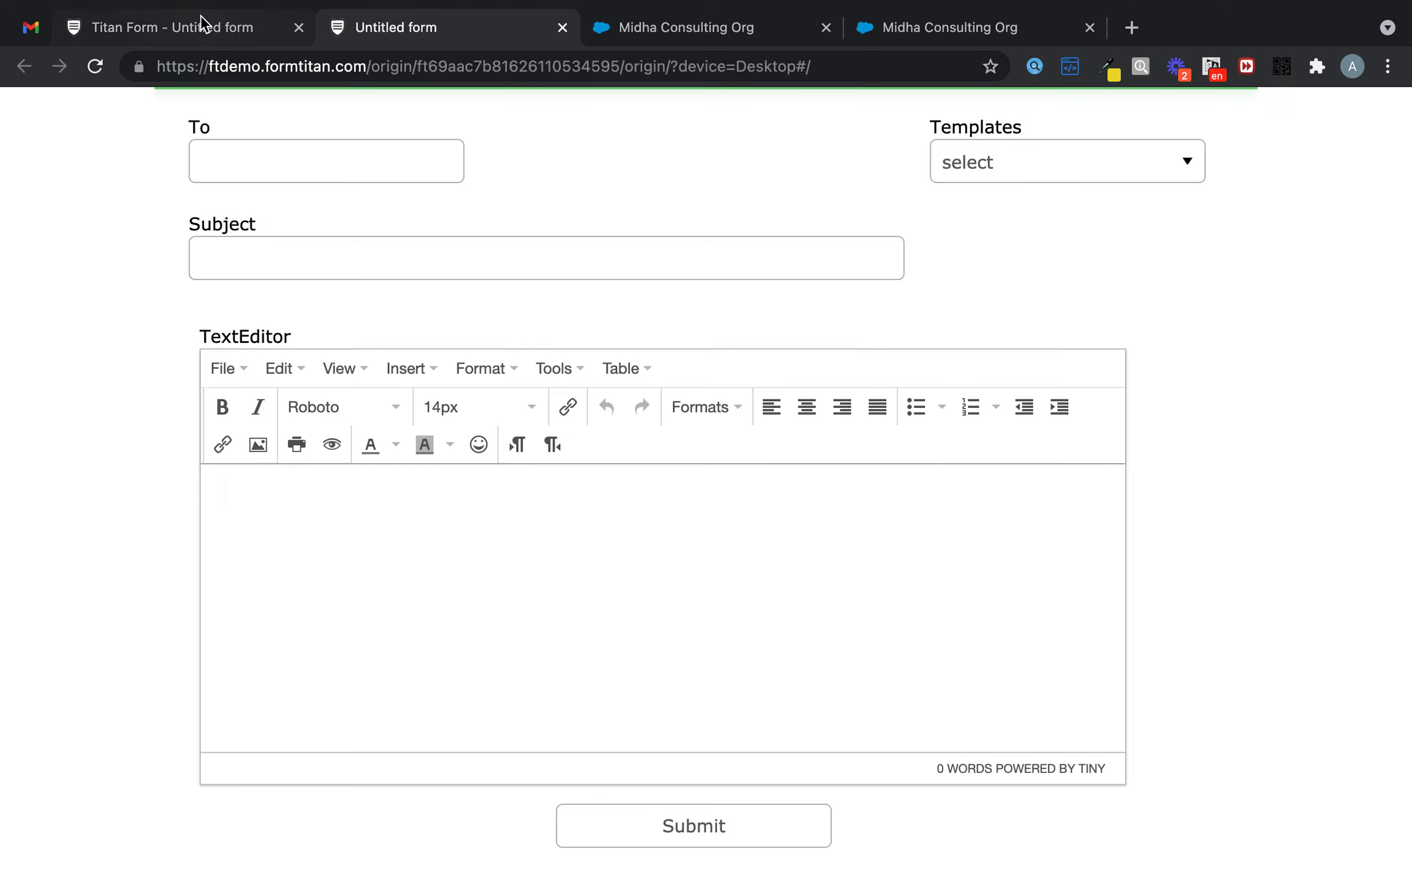
left_click(201, 20)
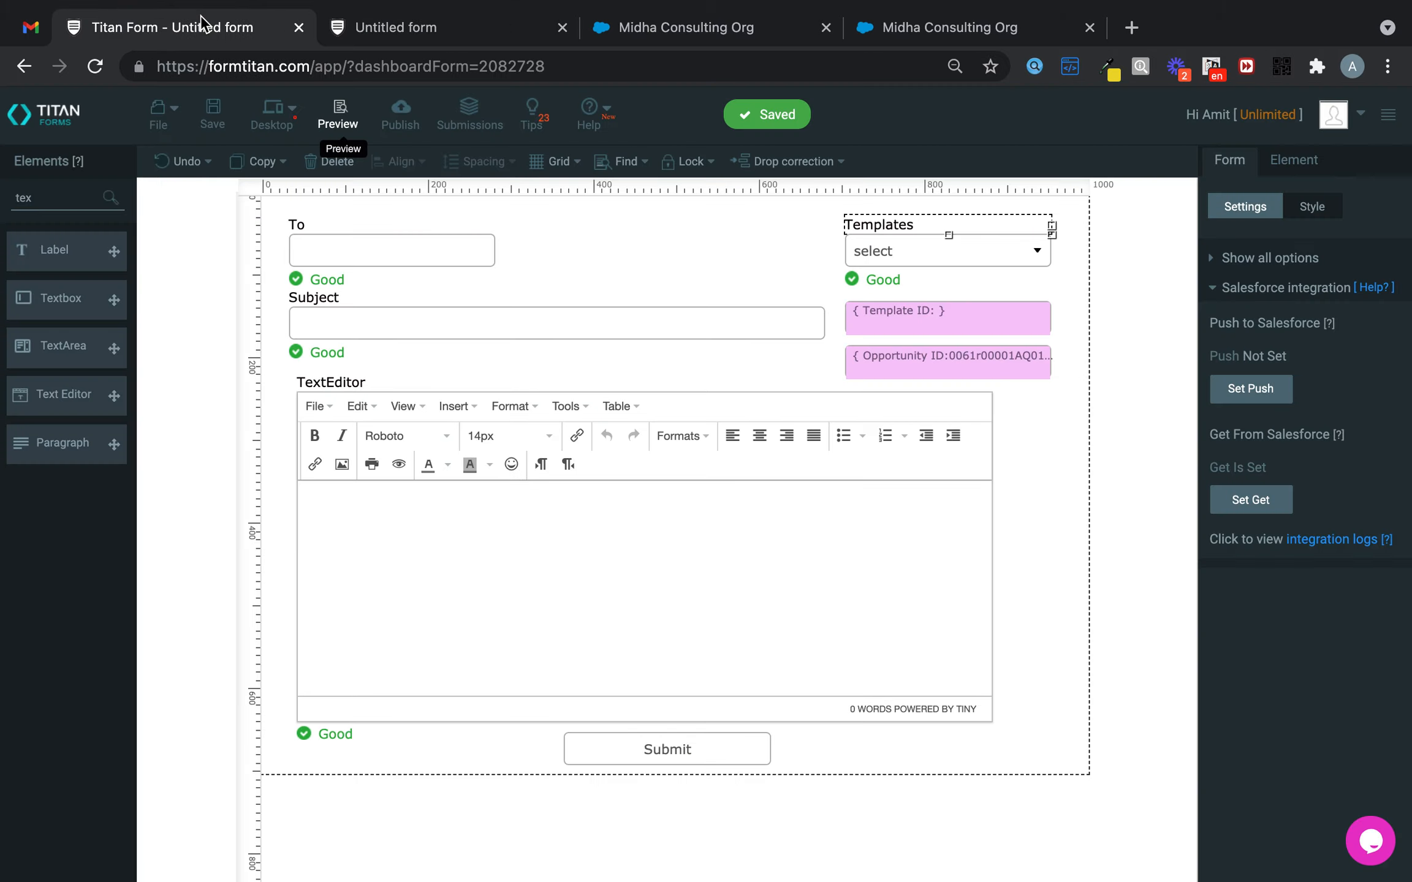
left_click(1262, 291)
left_click(1239, 531)
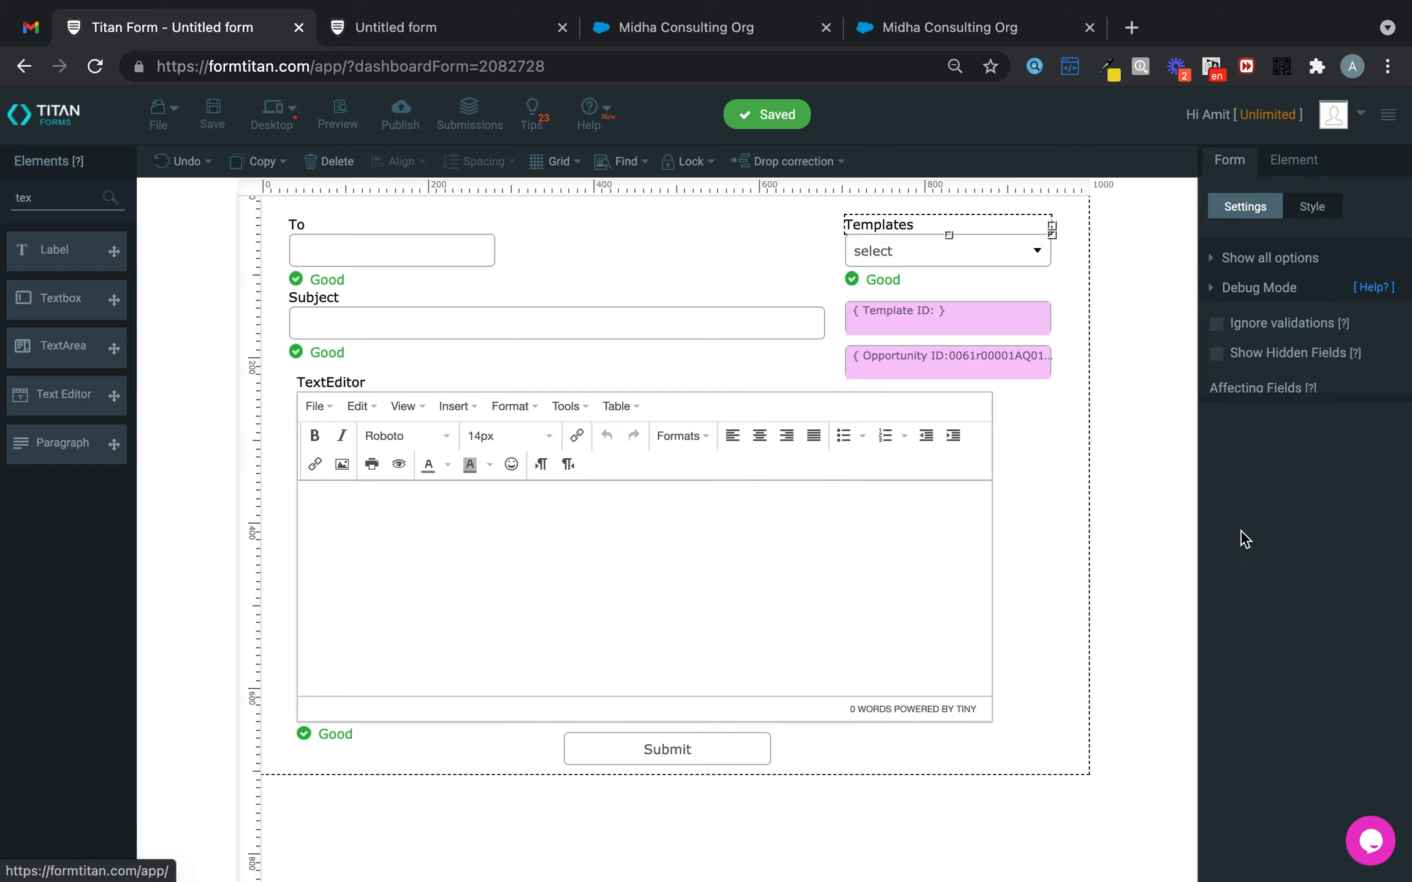
left_click(1216, 353)
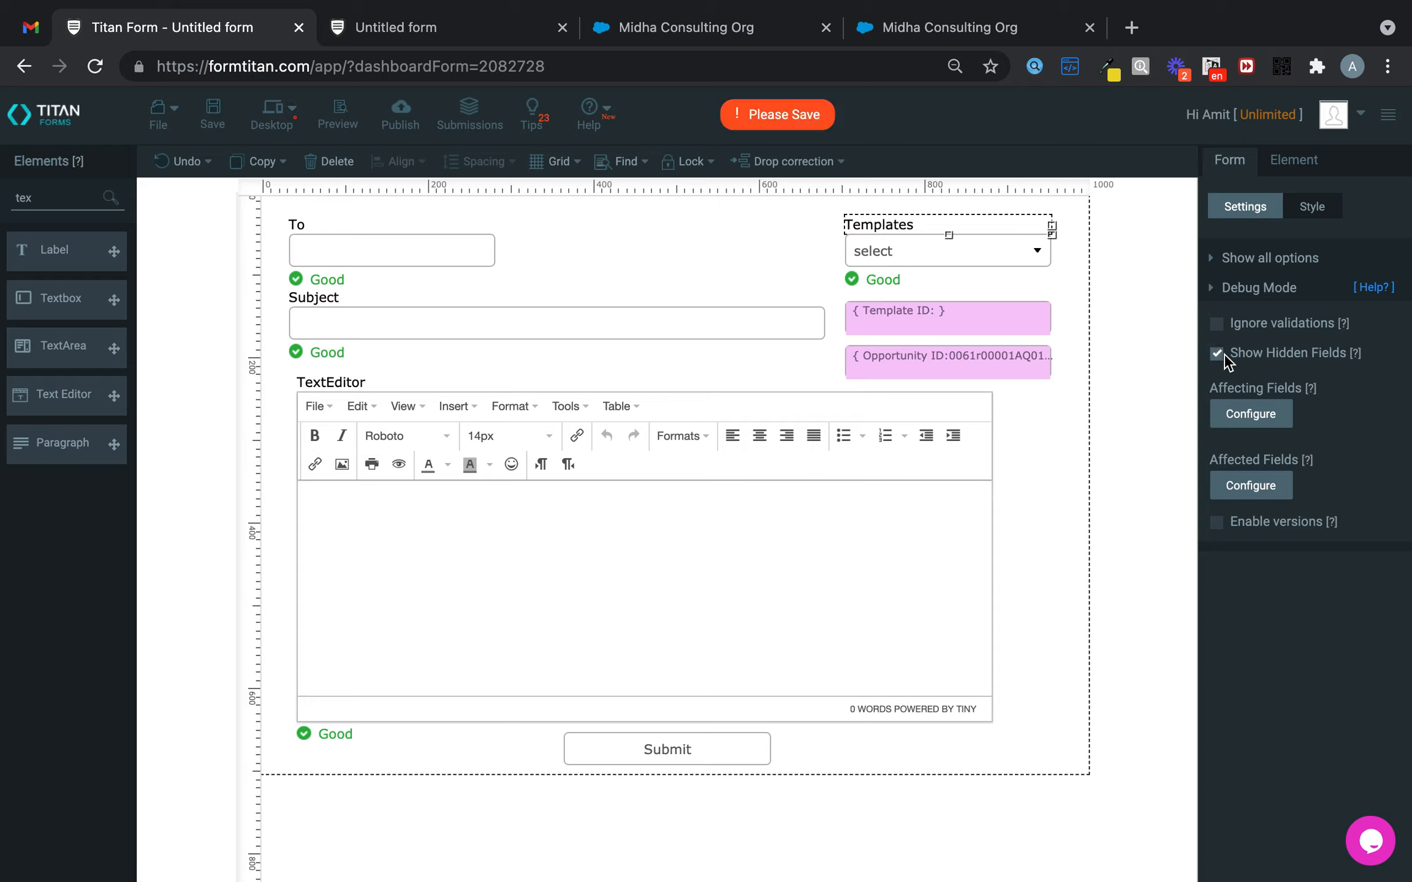
left_click(213, 114)
- Reload the preview and check the Templates dropdown lists the Salesforce email templates
left_click(402, 31)
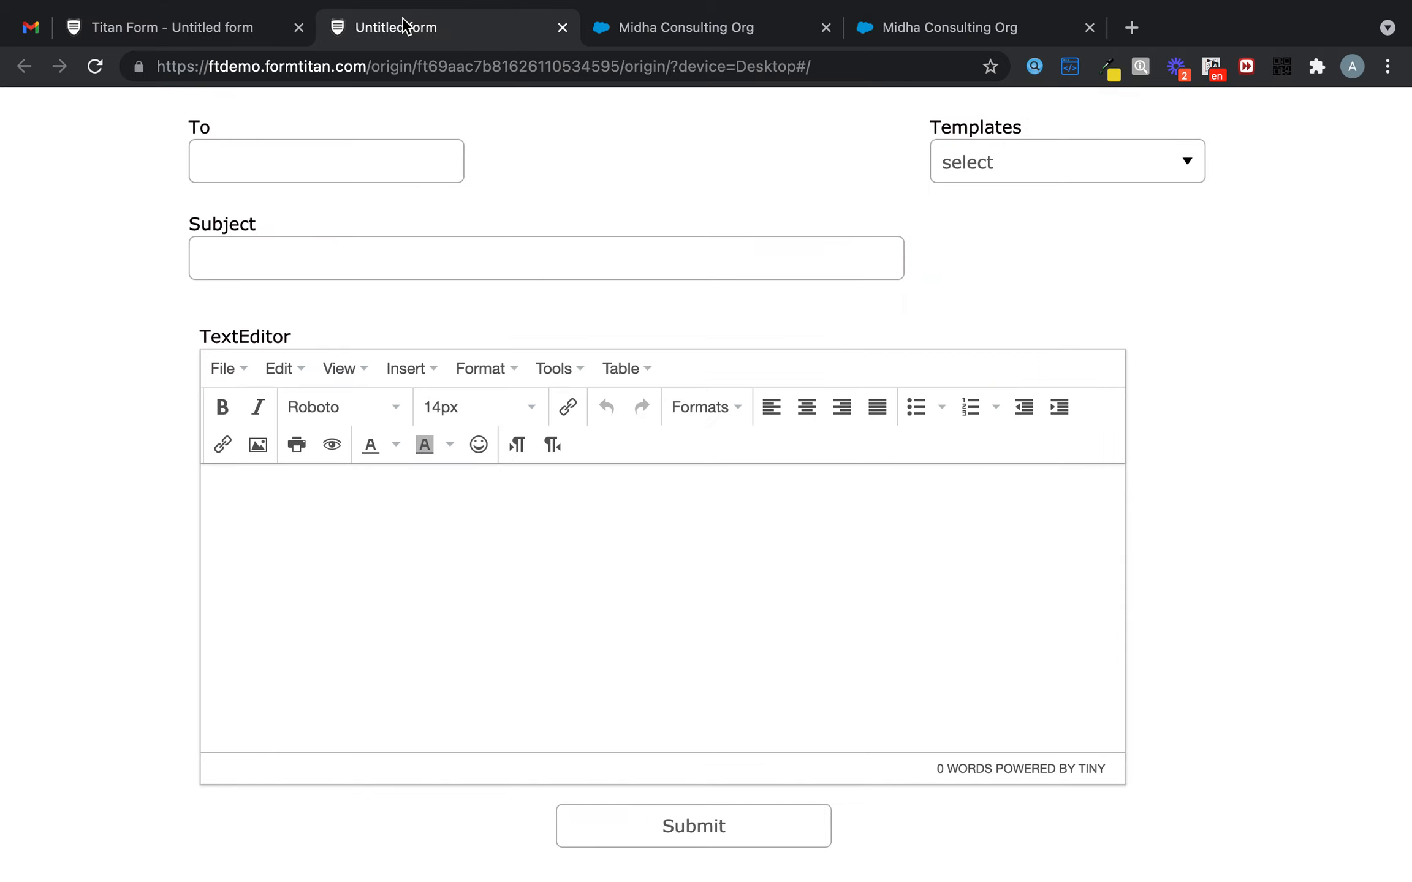
left_click(95, 67)
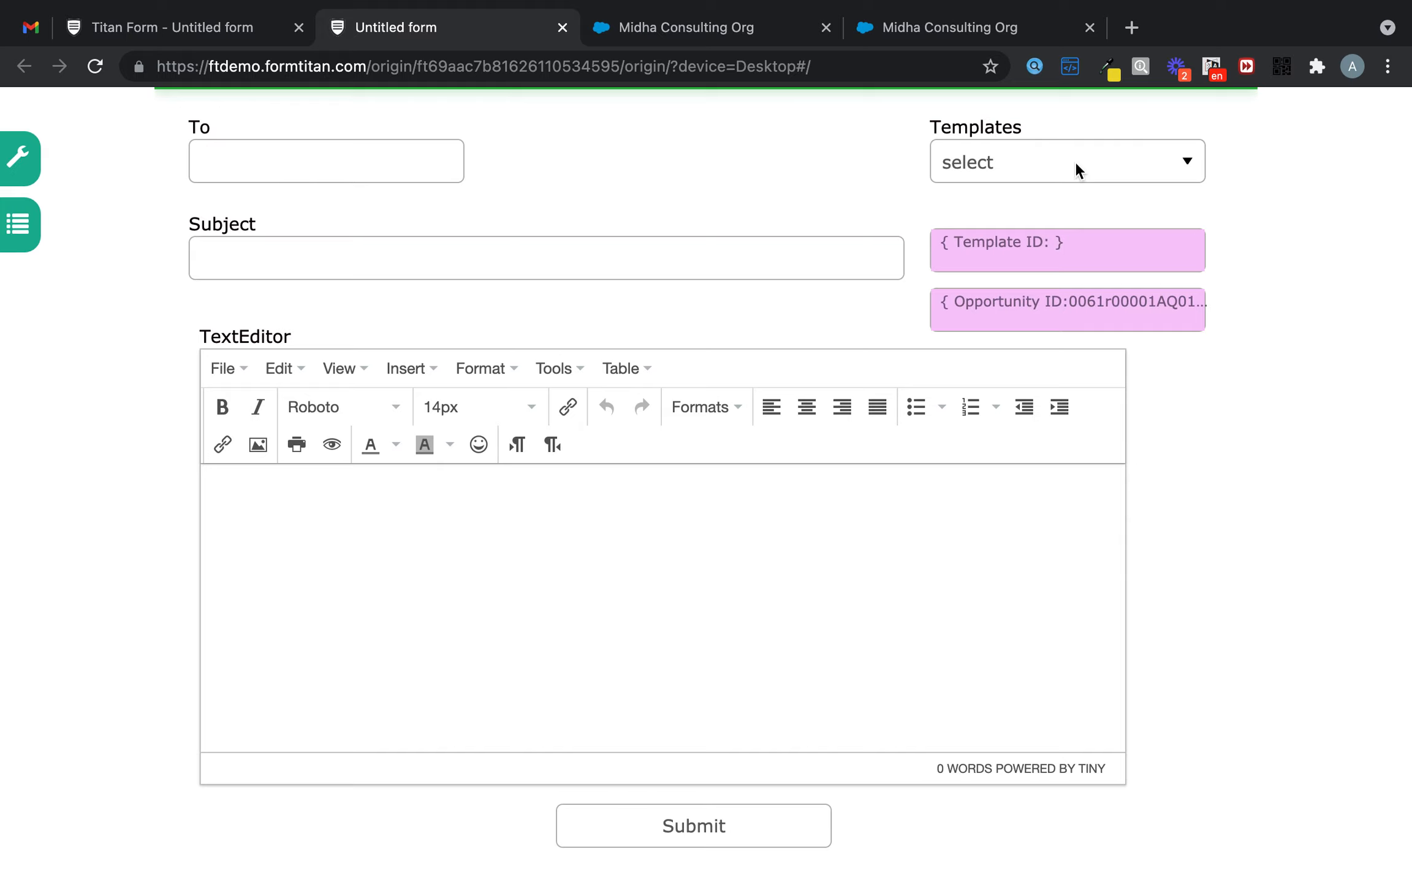
left_click(1078, 163)
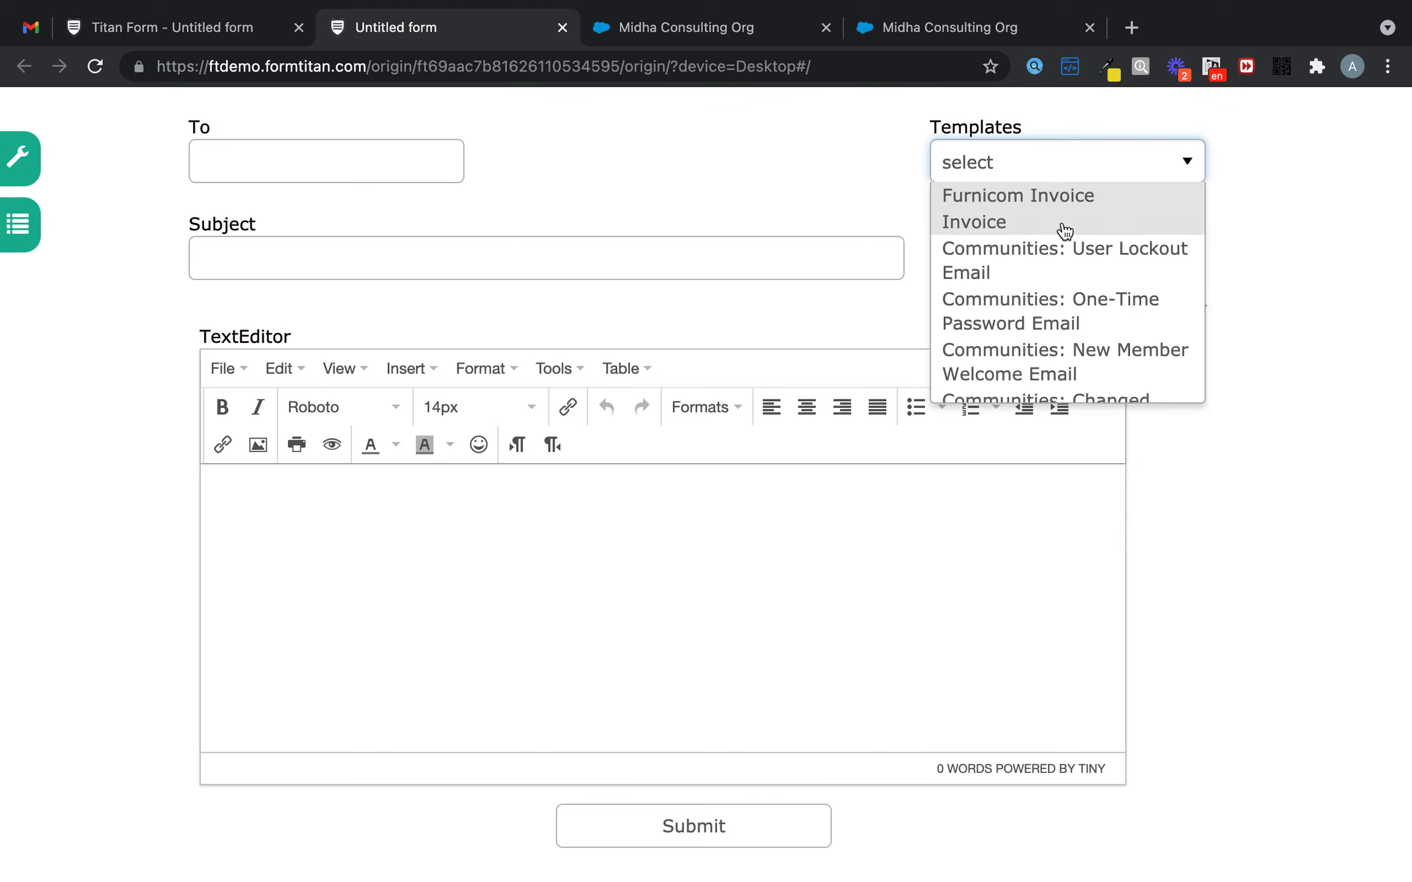
scroll(1063, 239, "down", 6)
scroll(1063, 246, "down", 8)
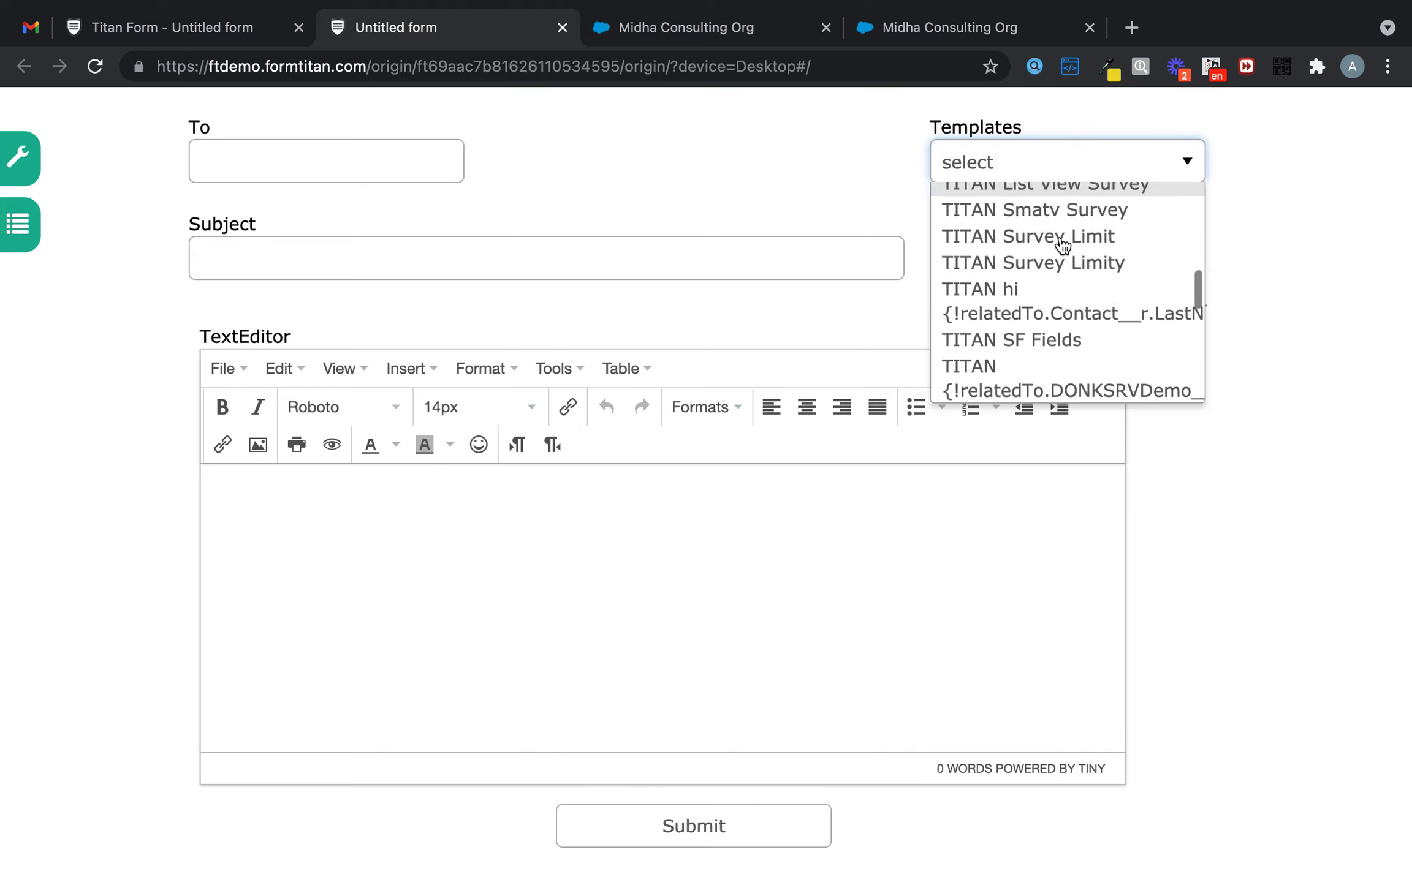
scroll(1064, 246, "up", 15)
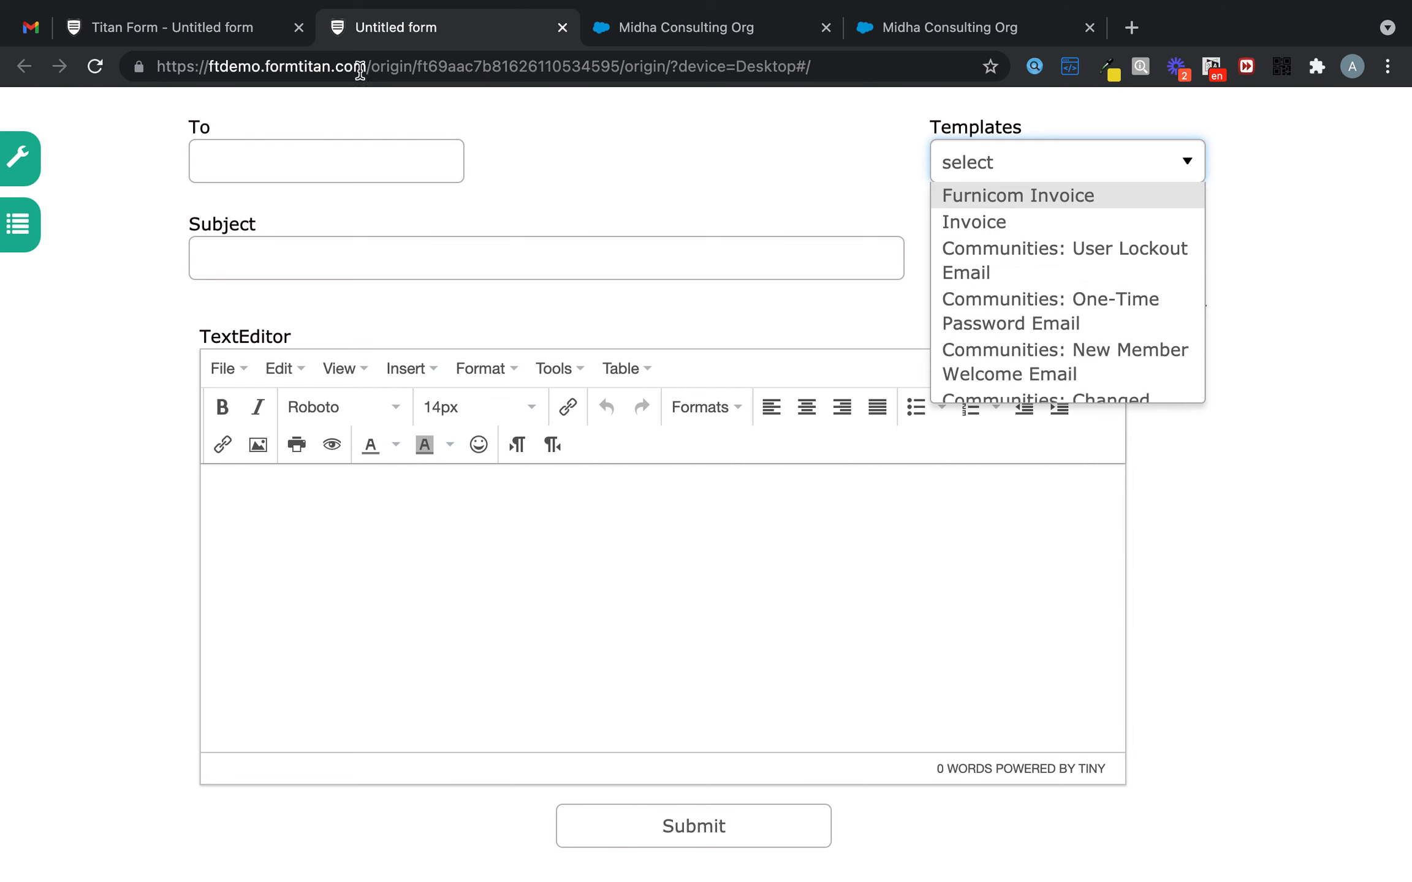
left_click(232, 31)
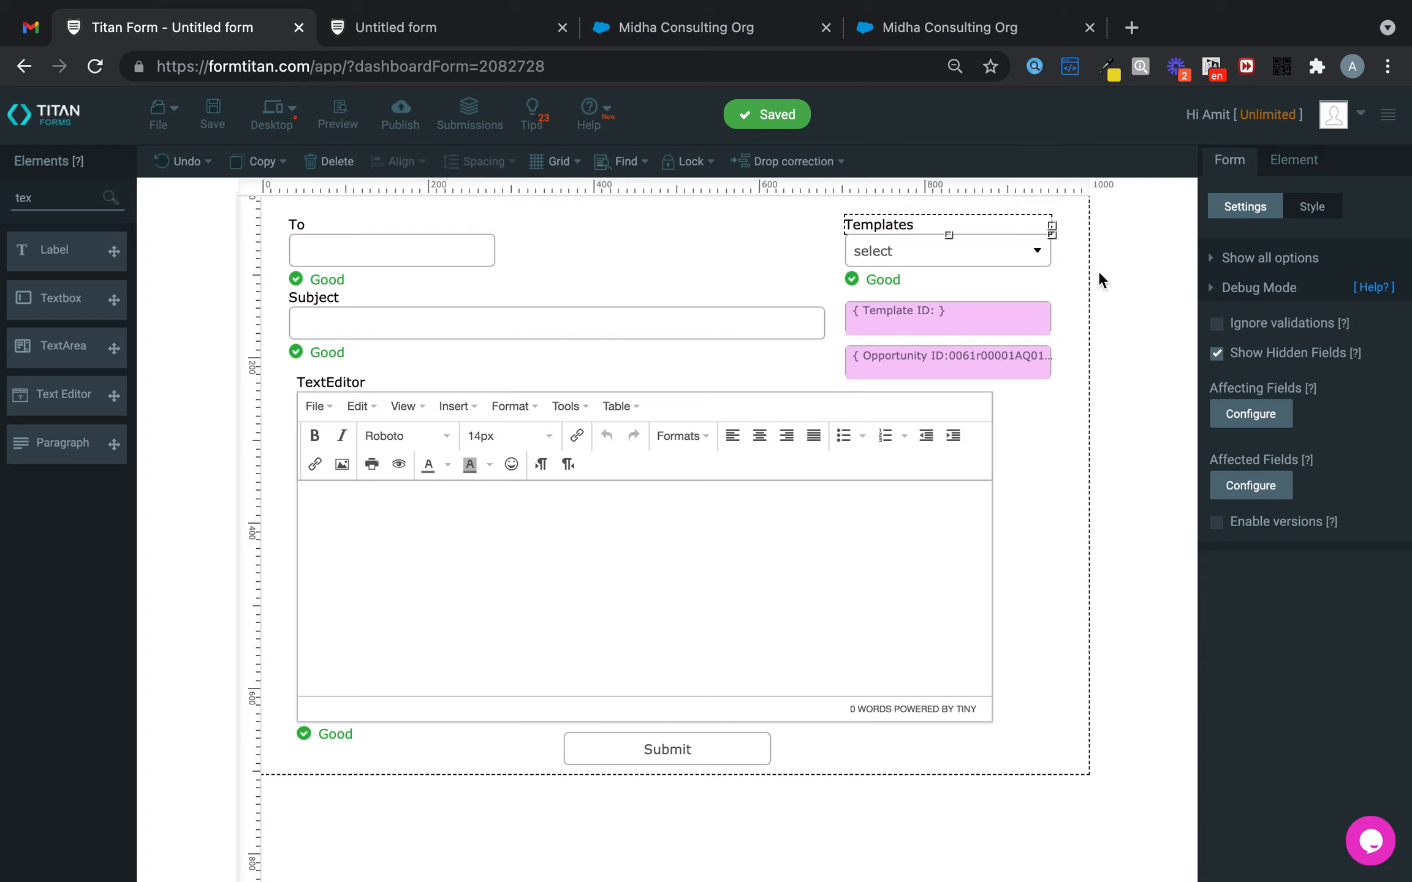
- Start a condition on Templates that triggers when it is not empty
left_click(1068, 277)
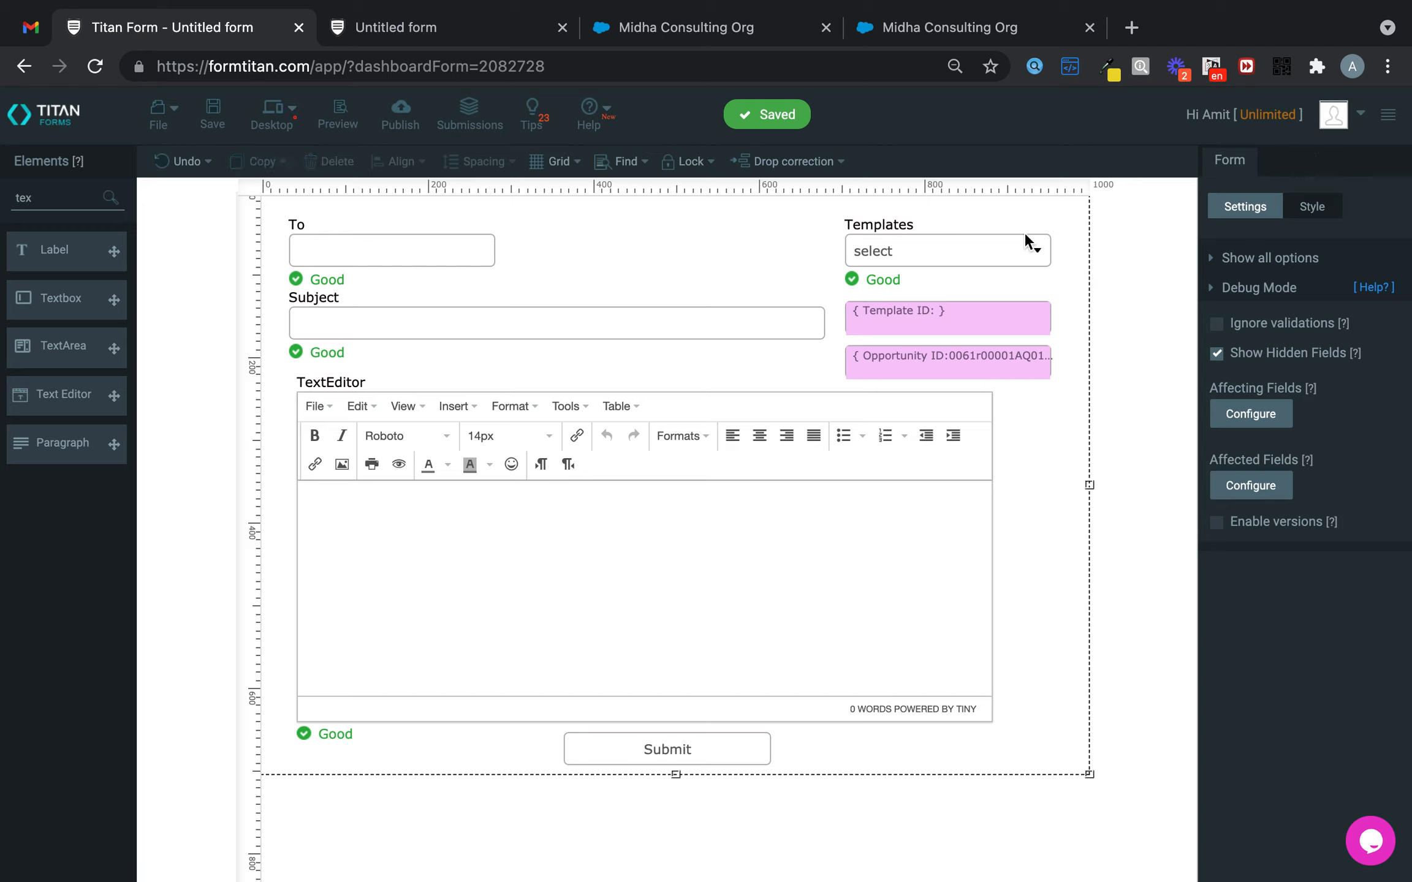
left_click(1023, 254)
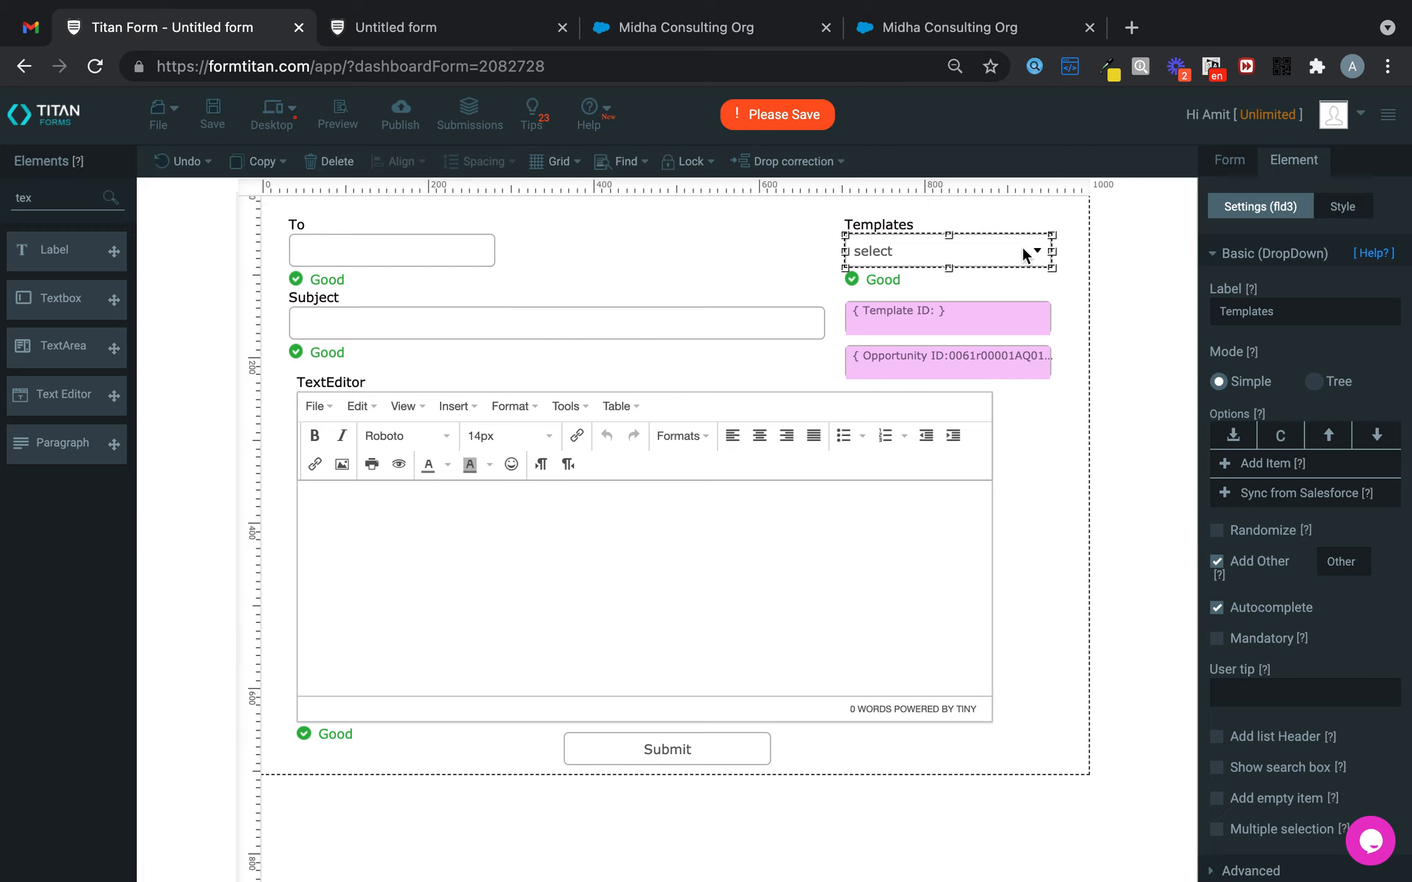
scroll(1308, 791, "down", 2)
left_click(1308, 790)
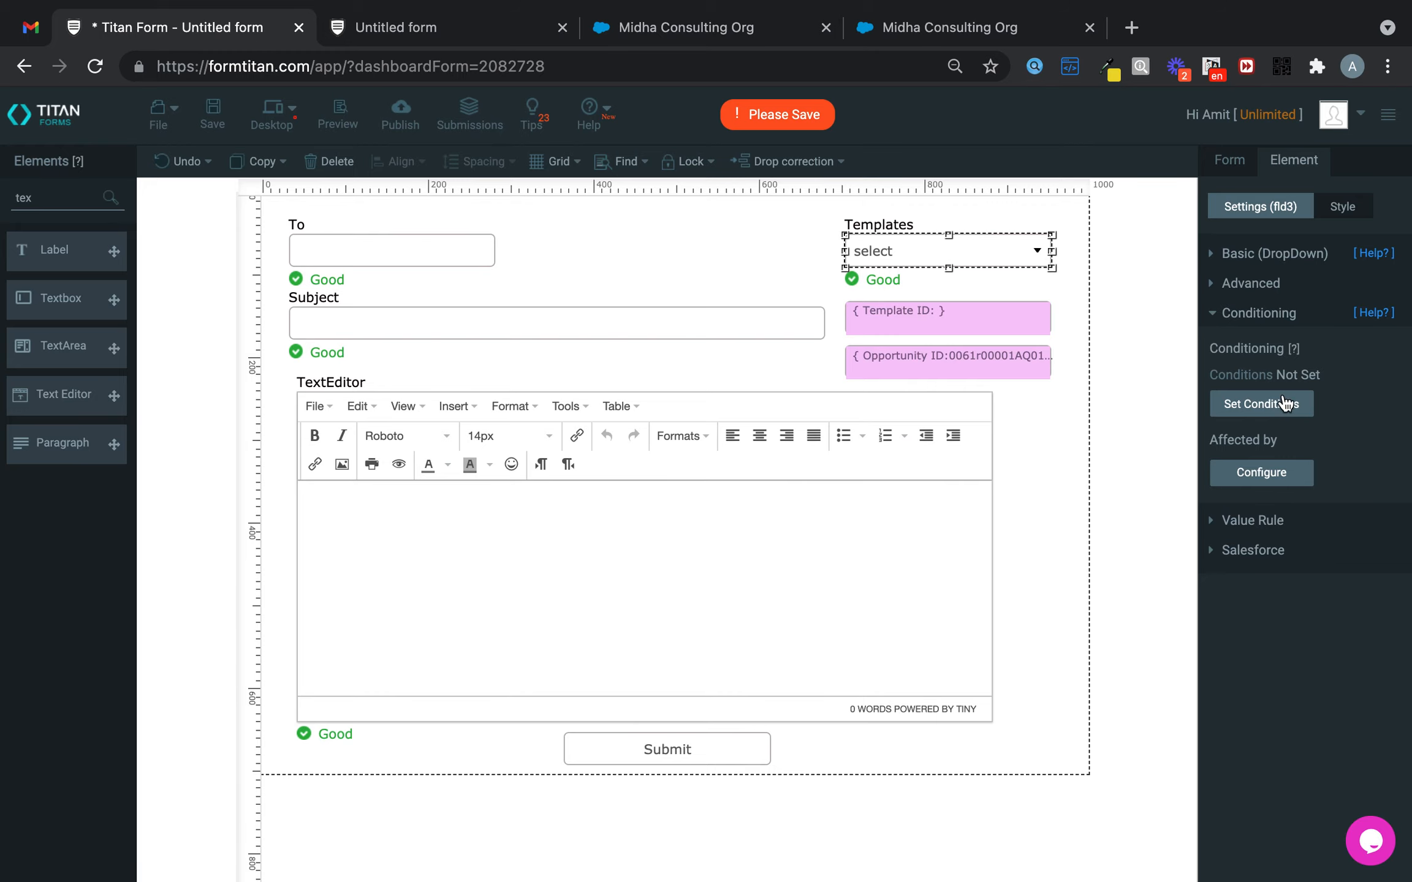
left_click(1284, 405)
left_click(614, 275)
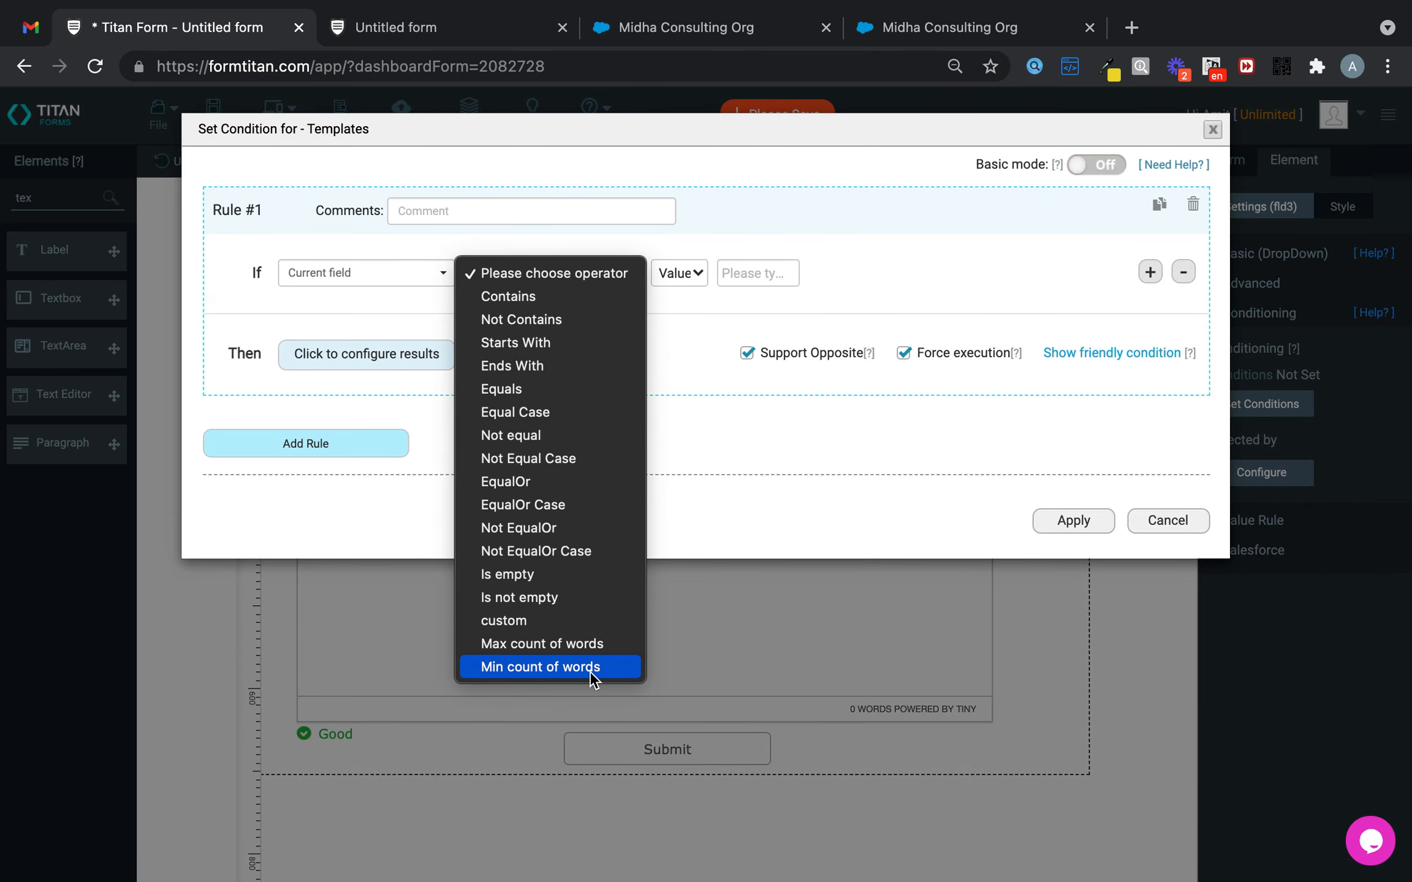
left_click(572, 595)
- Make the rule copy the Templates (fld3) value into Template ID, apply it, and save
left_click(426, 345)
scroll(807, 436, "down", 4)
left_click(952, 577)
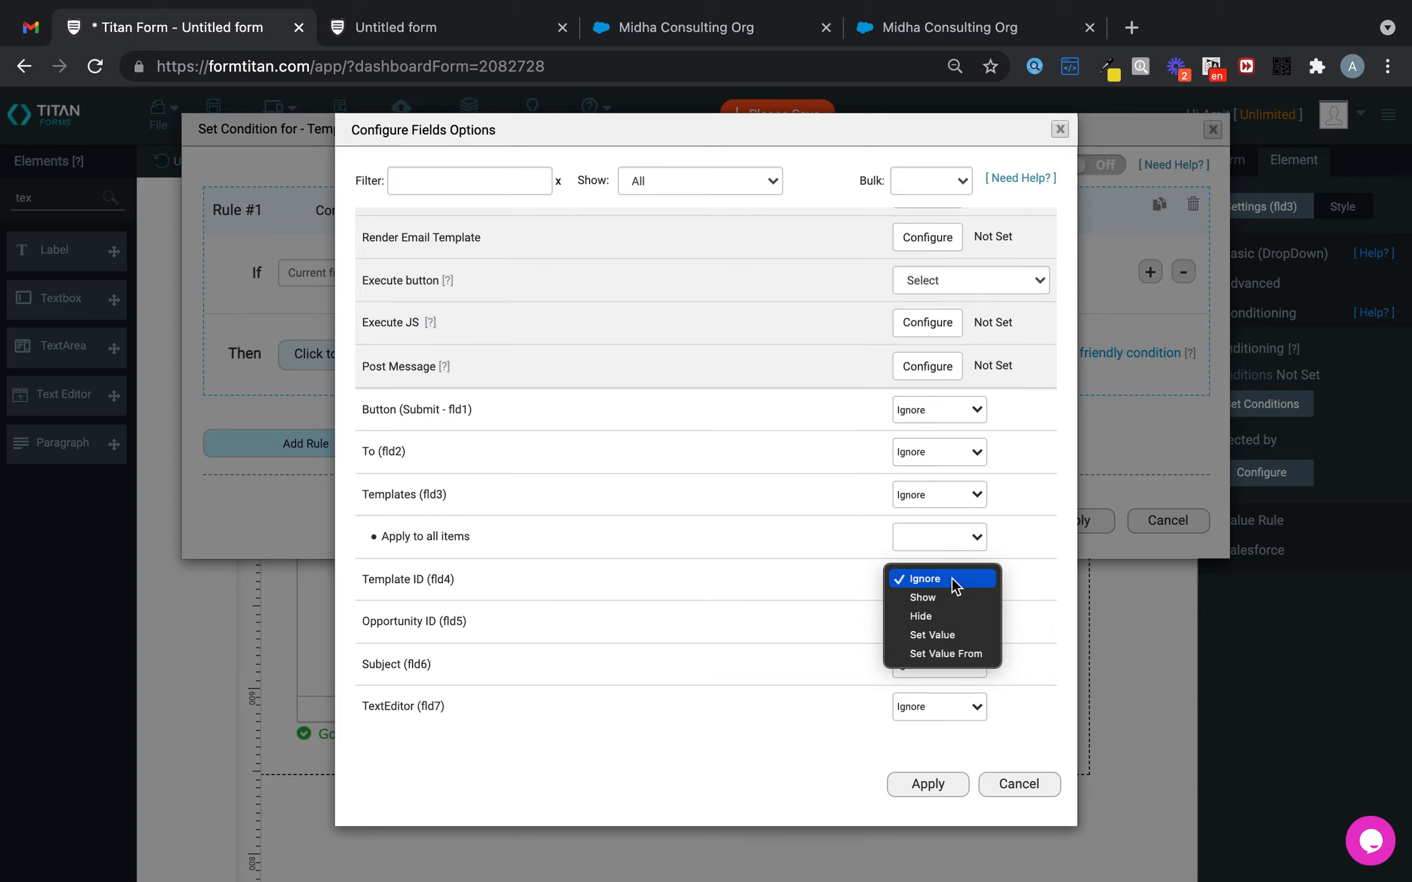
left_click(962, 655)
left_click(984, 575)
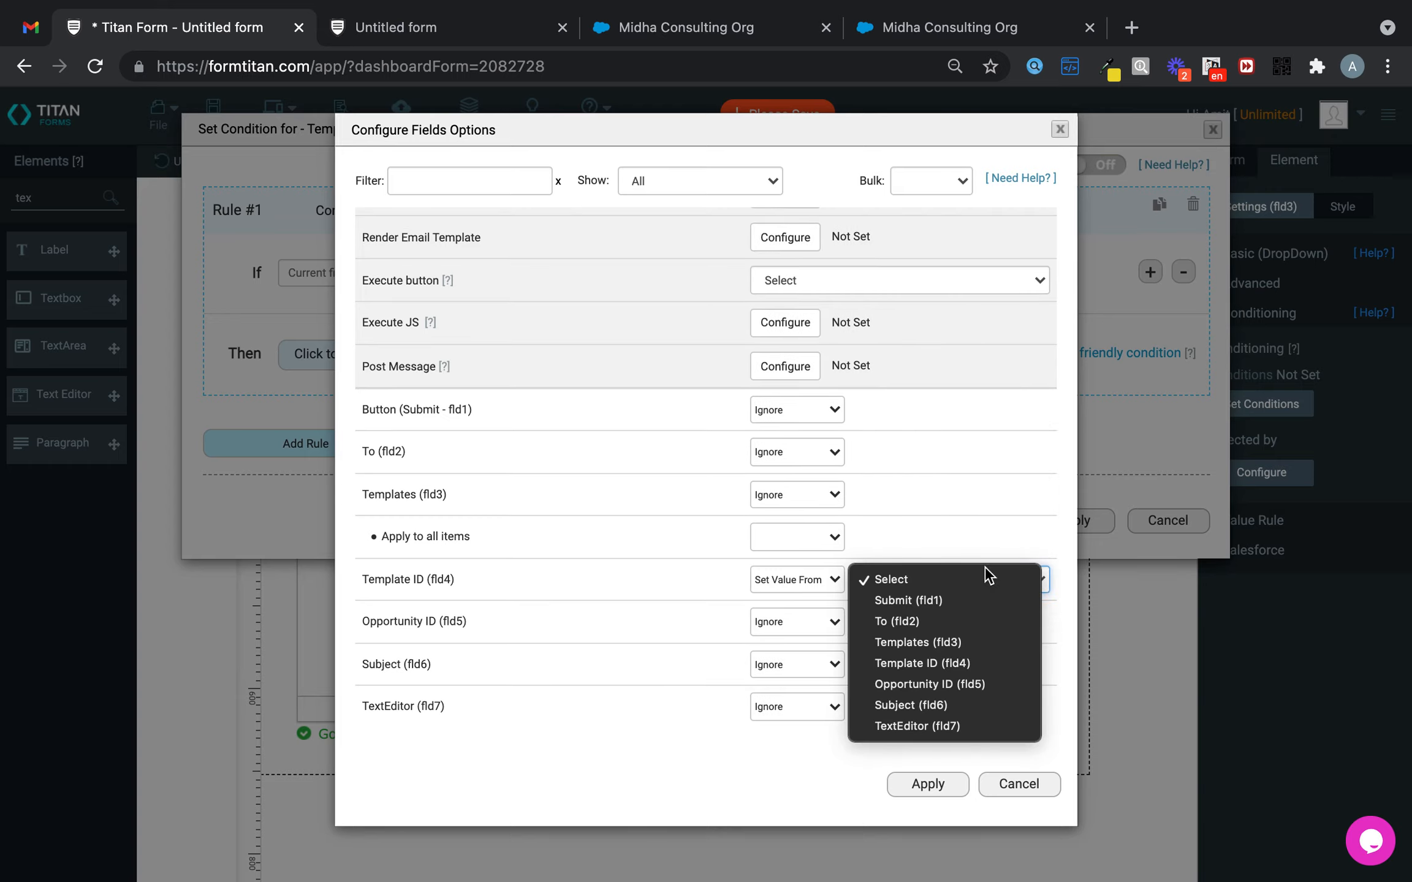
left_click(969, 640)
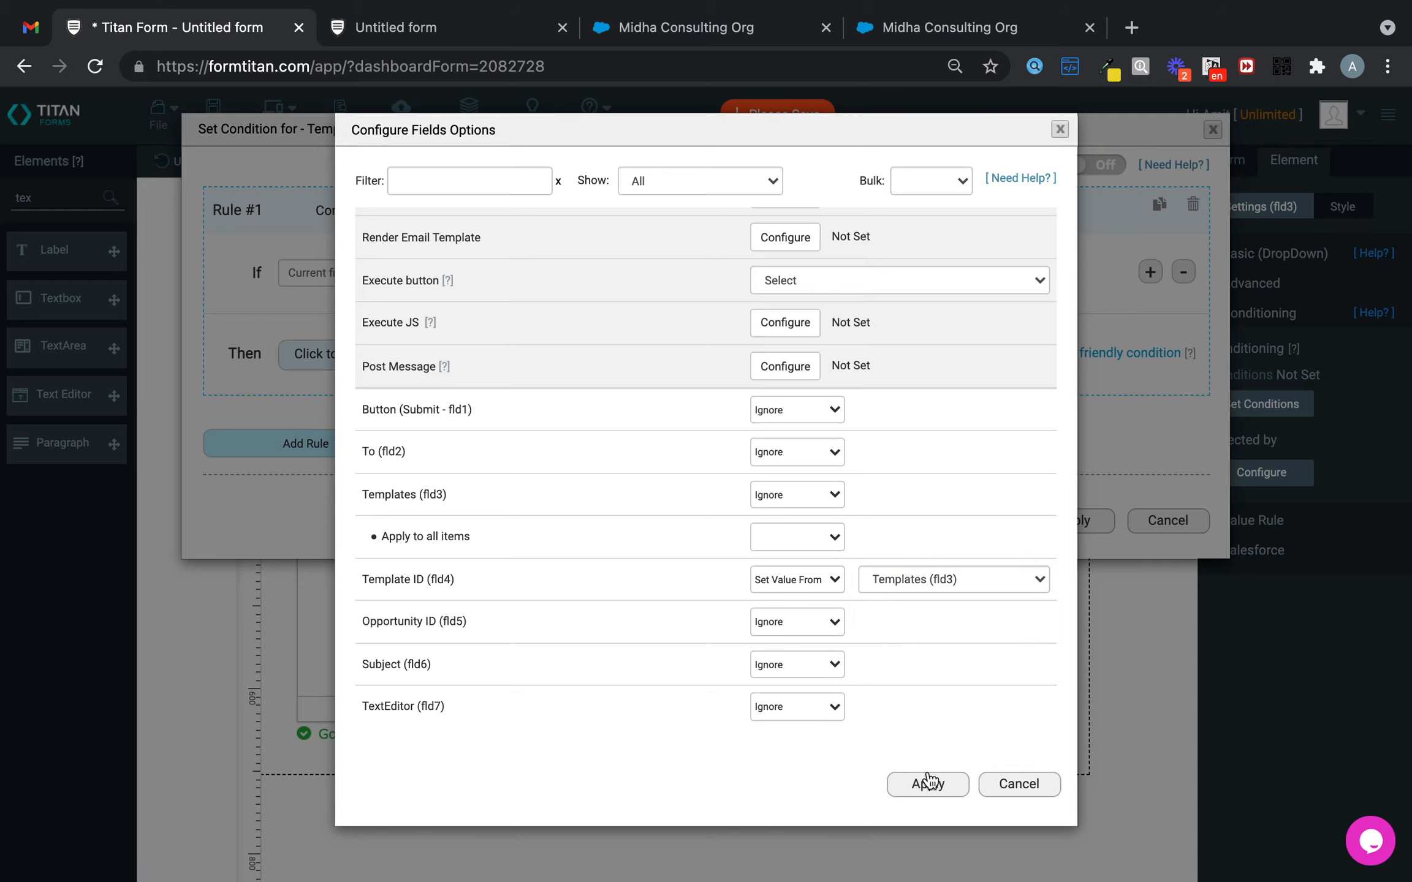
left_click(925, 783)
left_click(1073, 511)
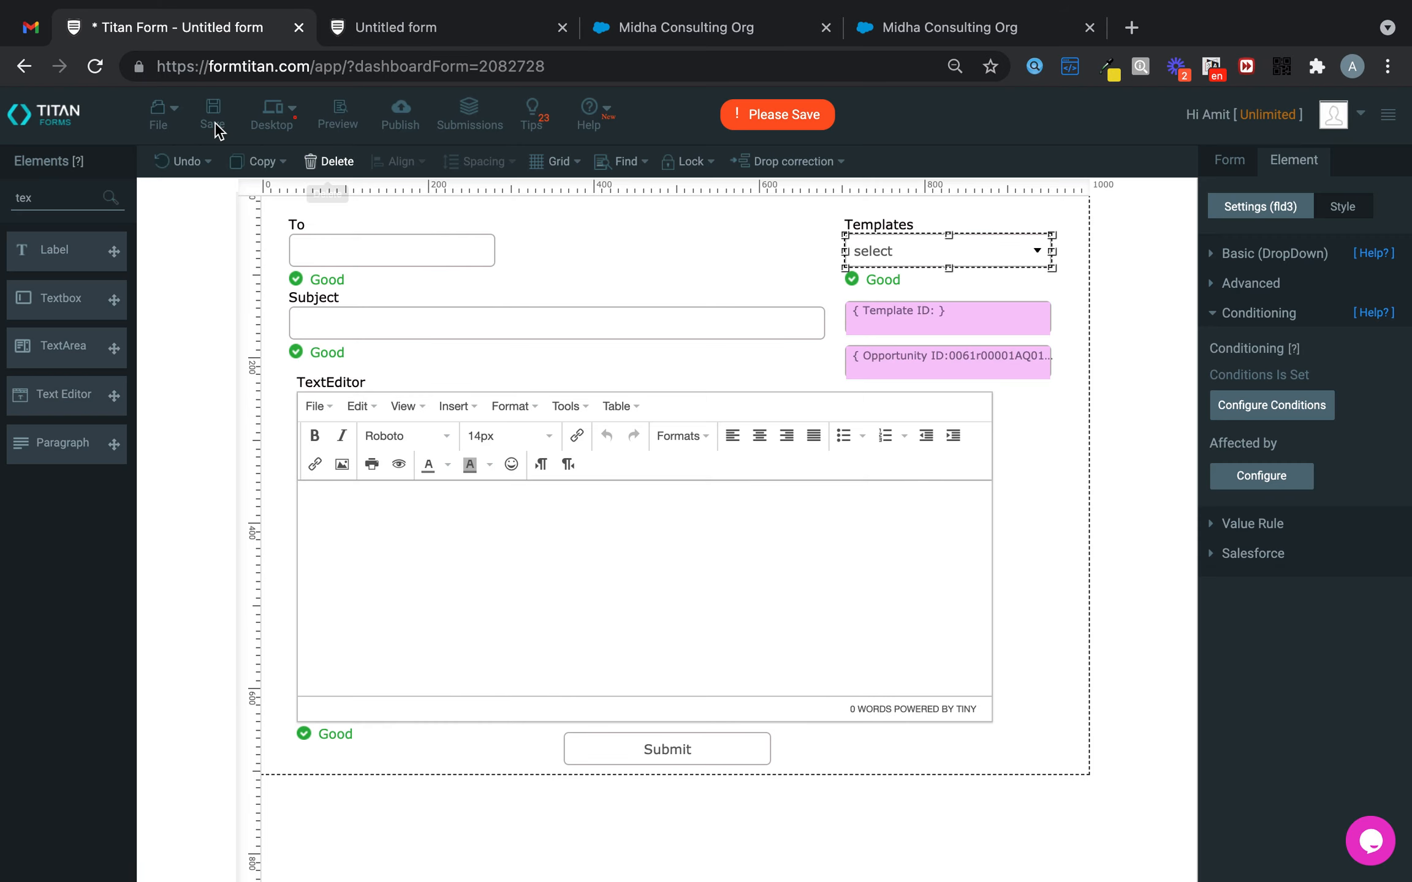
left_click(213, 114)
- Reload the live form, pick the Invoice template, and click into Subject and the body editor
left_click(95, 66)
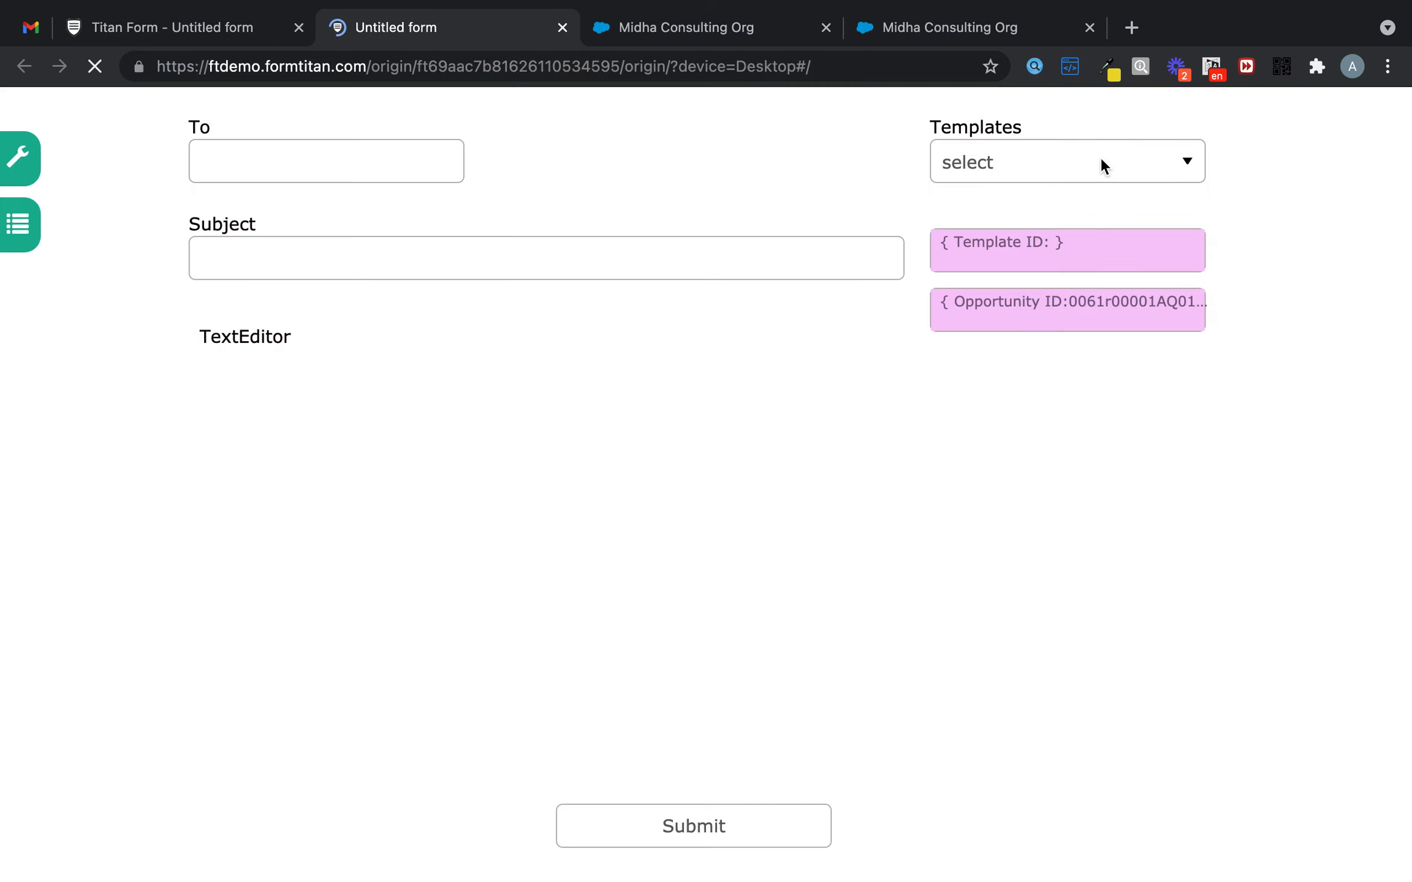
left_click(1092, 164)
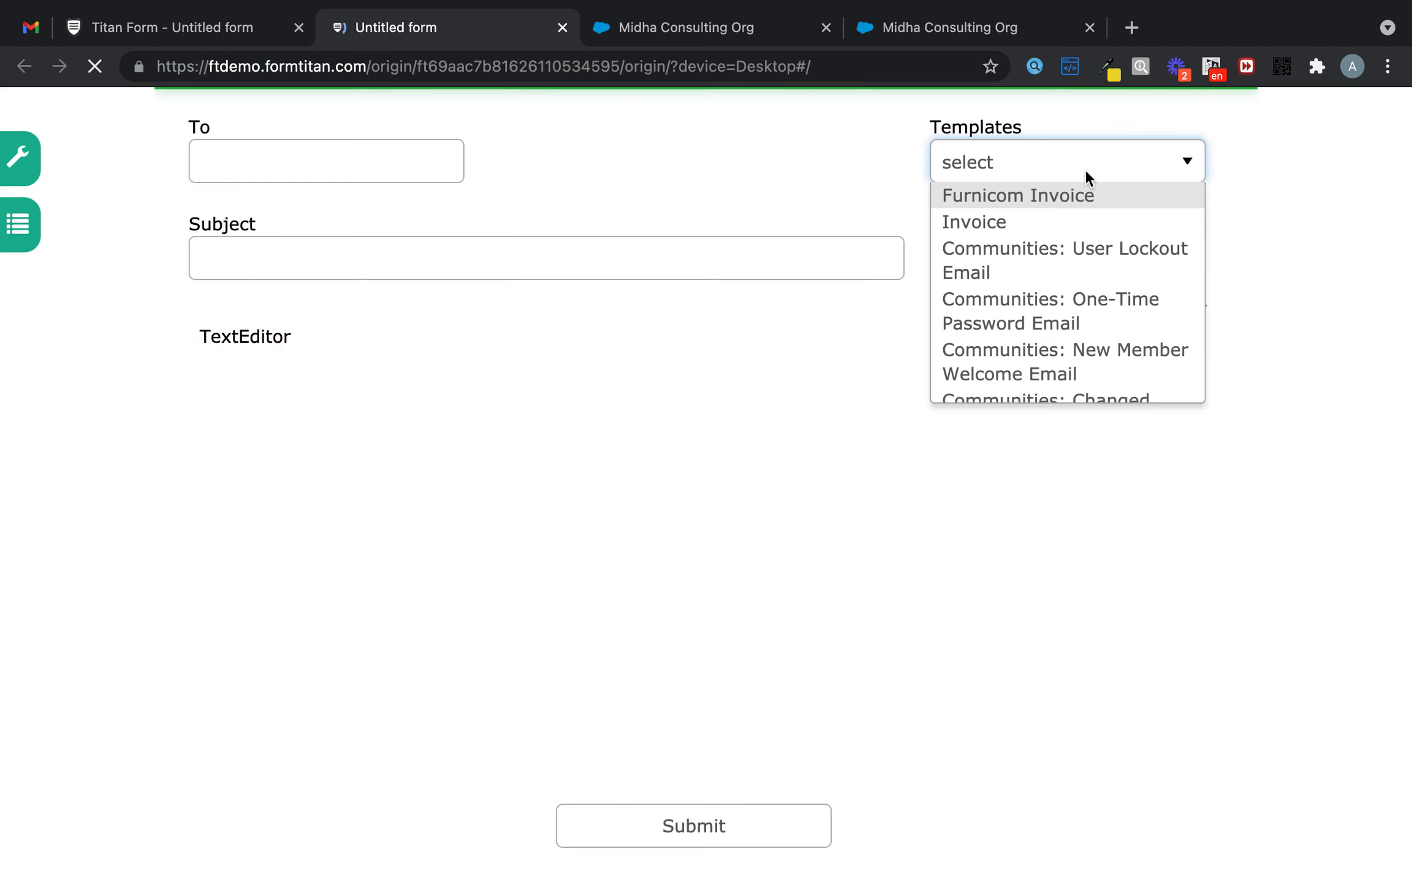
left_click(1029, 222)
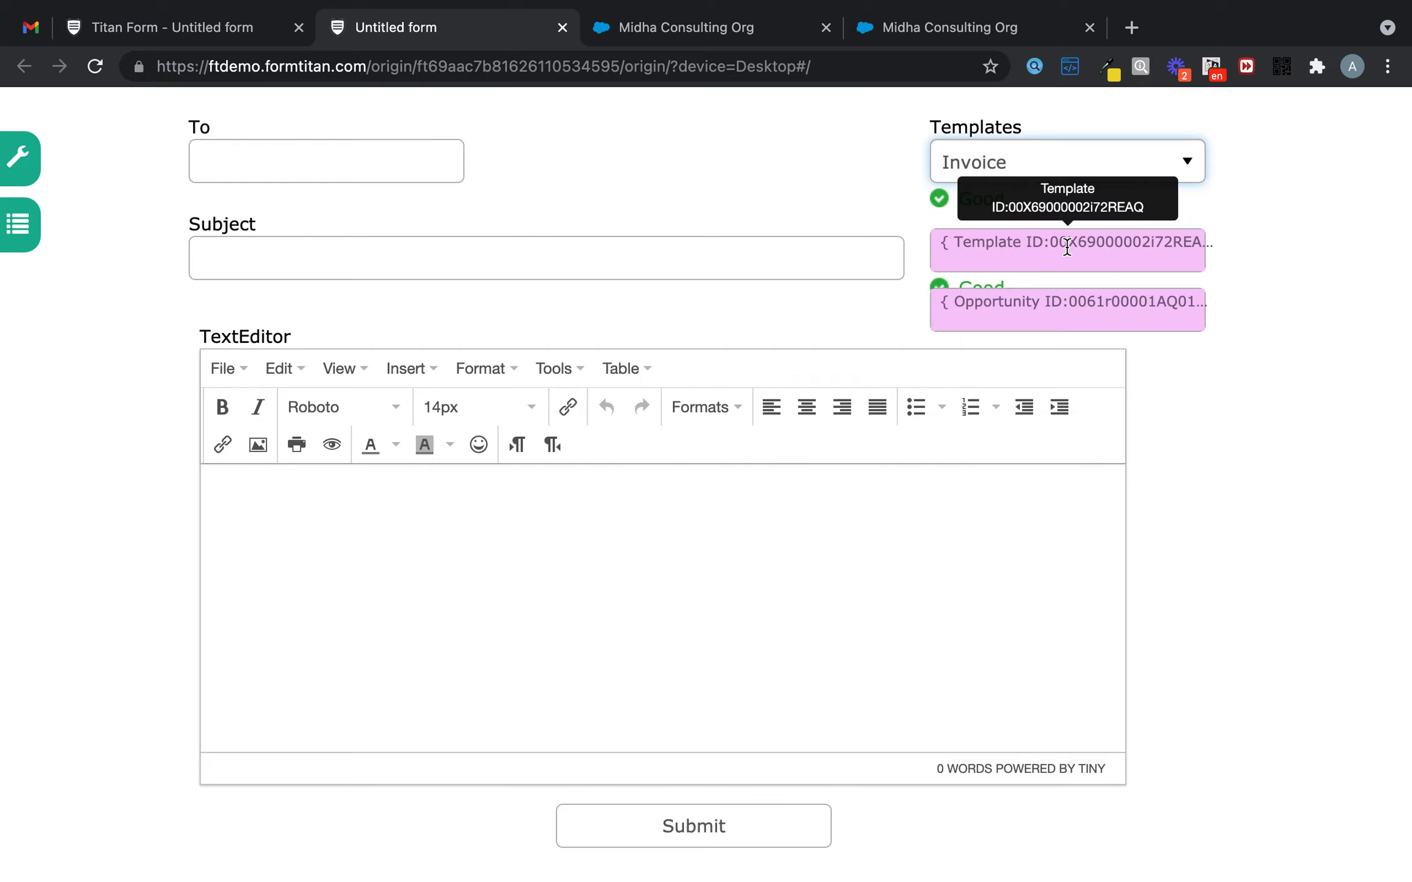
left_click(320, 247)
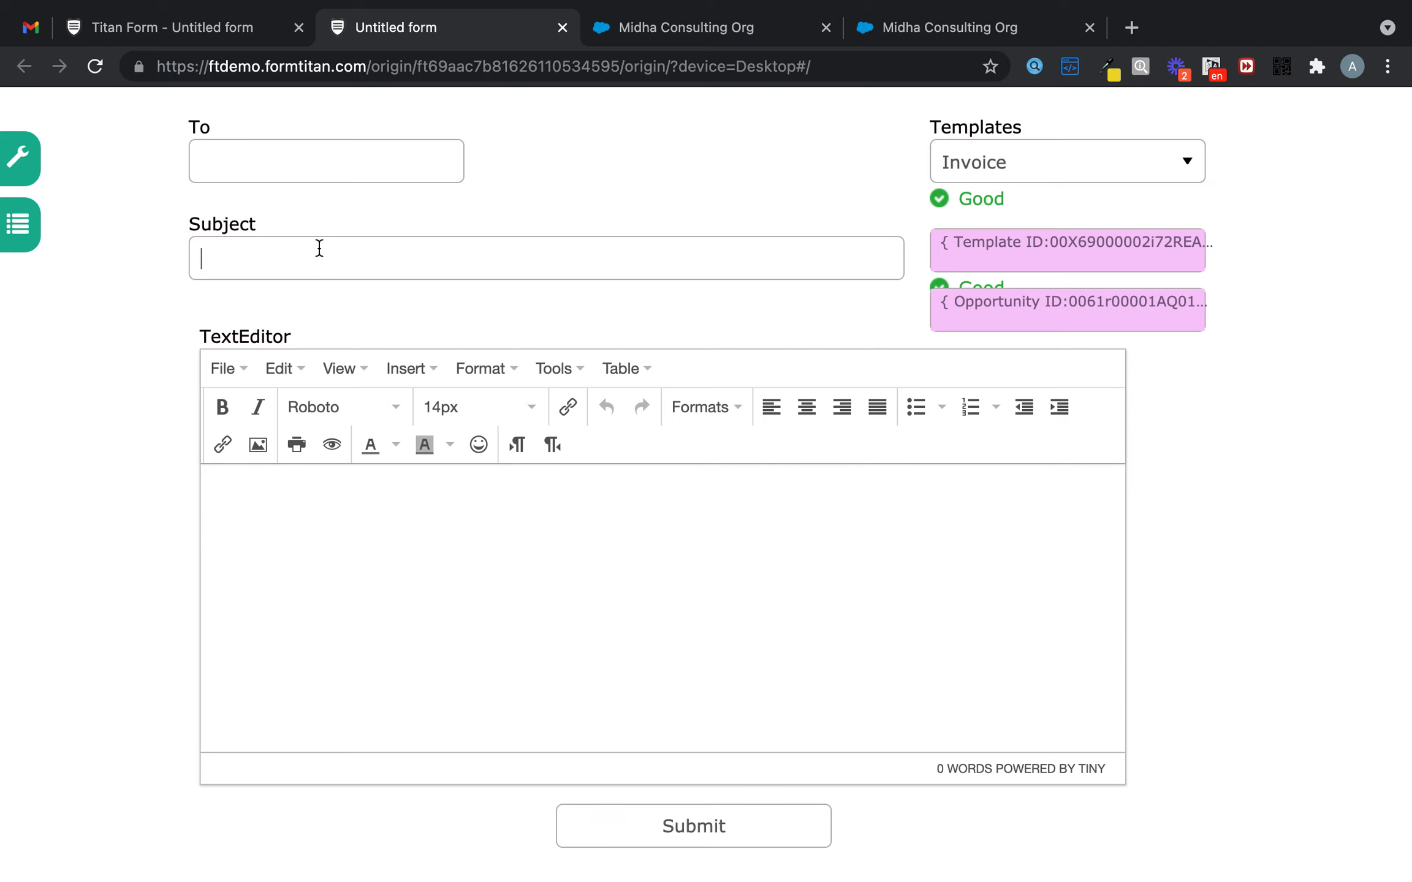
left_click(422, 583)
left_click(220, 19)
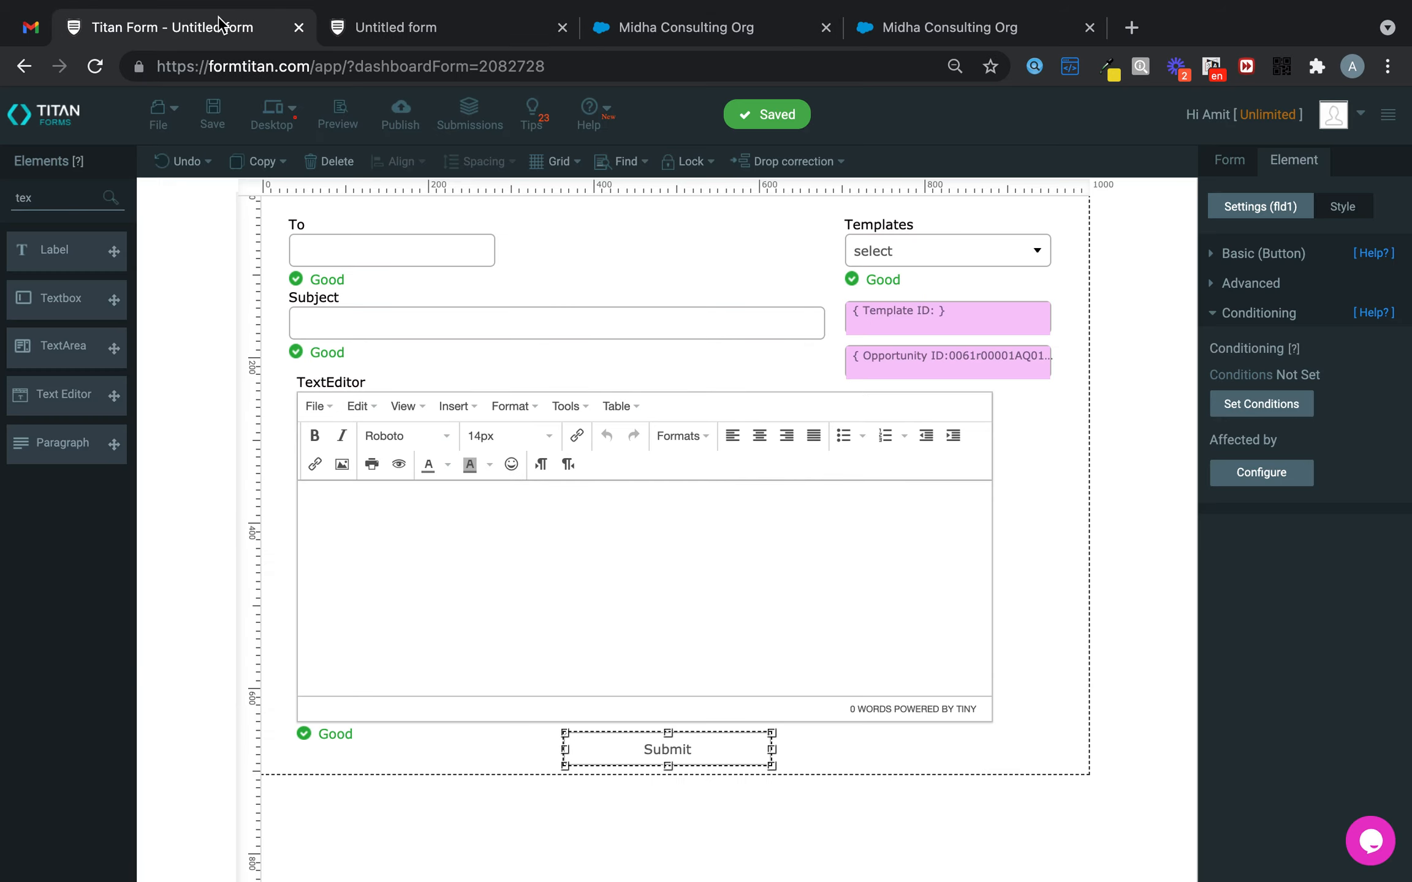
- Open the form's Salesforce Get settings, search objects for 'ema', then cancel both dialogs
left_click(1227, 170)
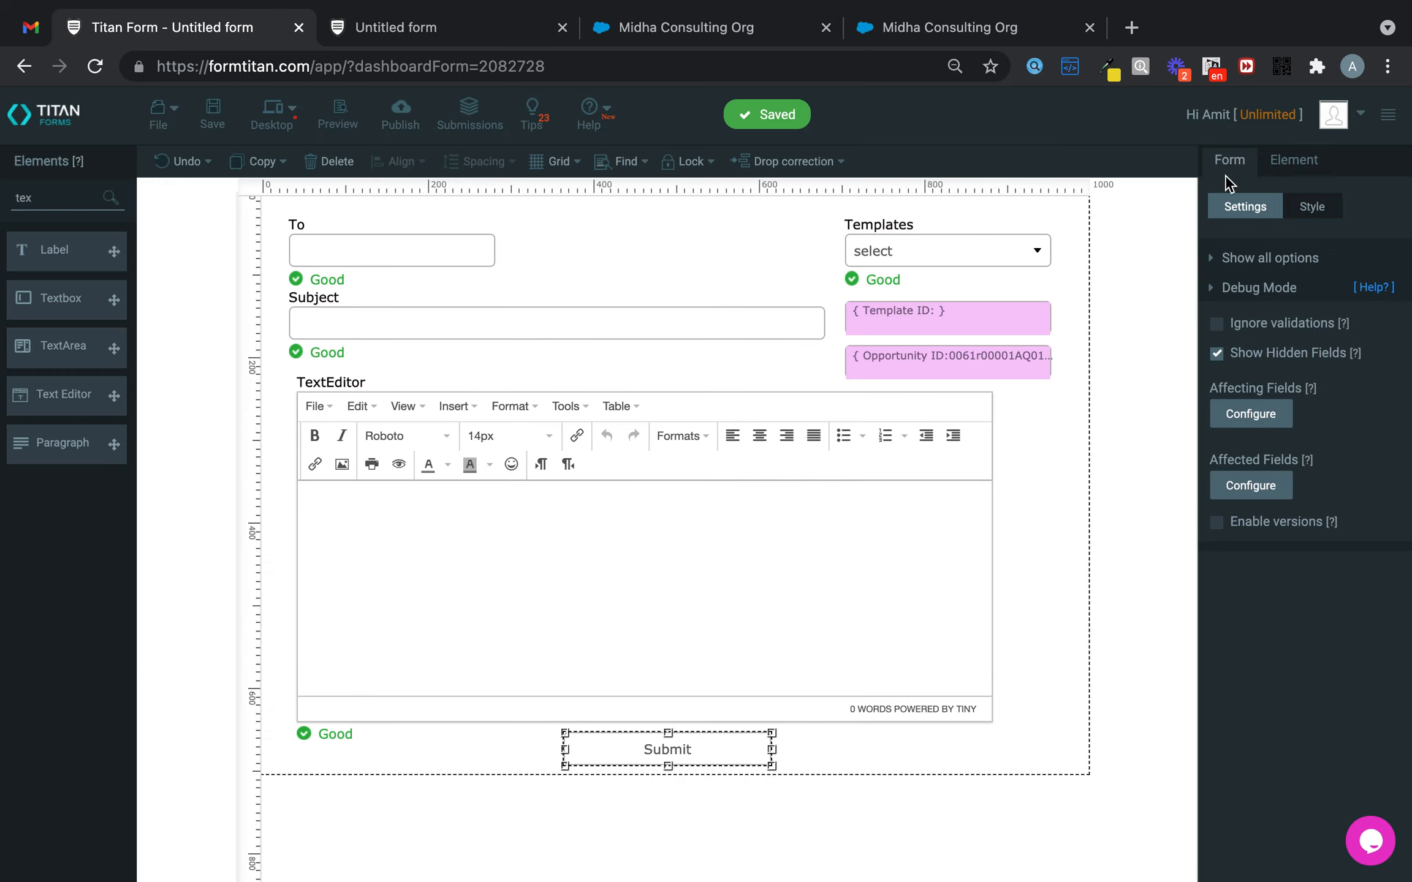
left_click(1284, 292)
left_click(1290, 340)
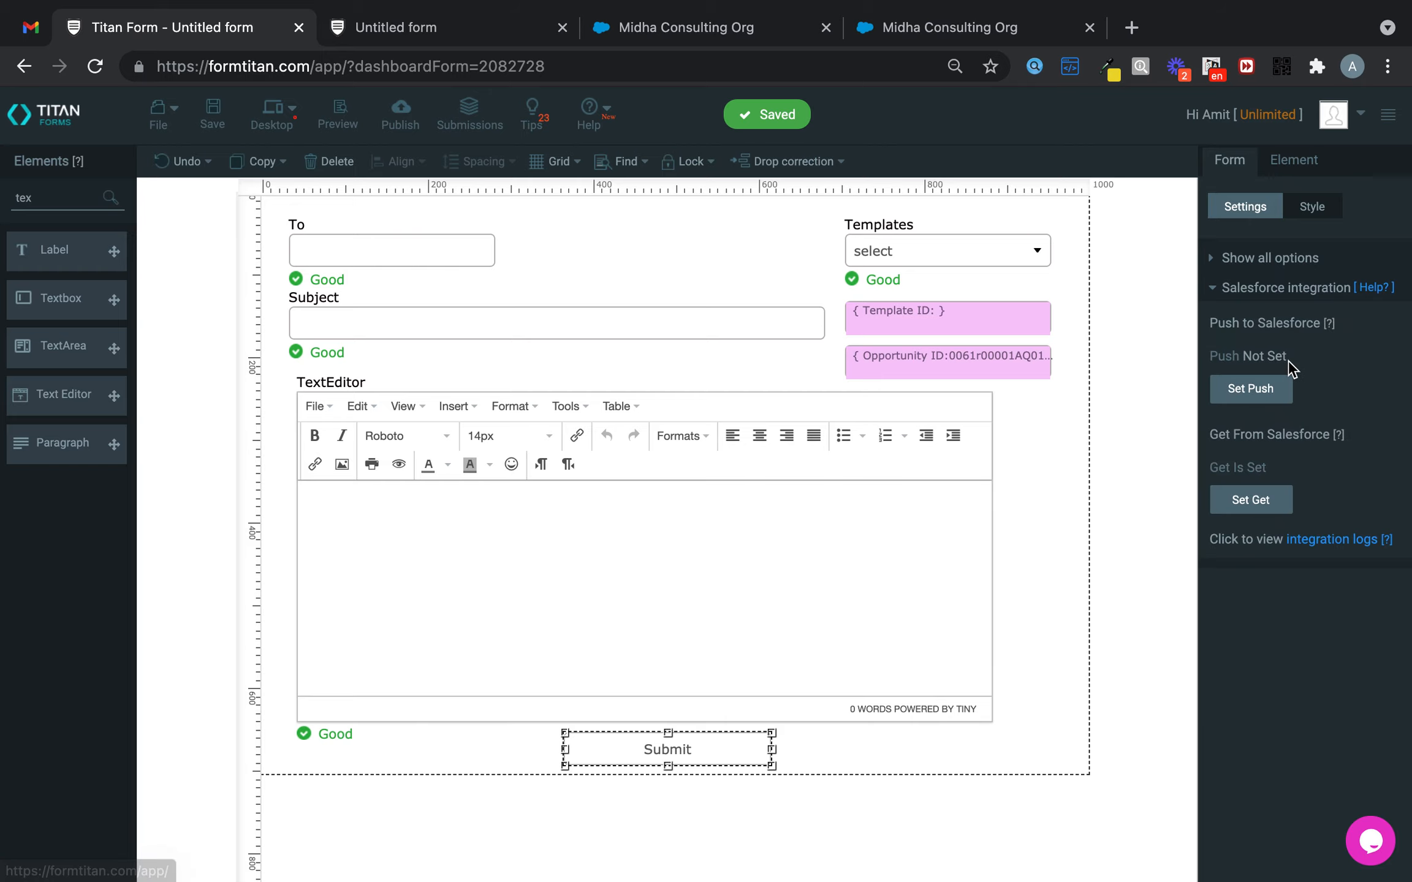
left_click(1246, 501)
left_click(451, 492)
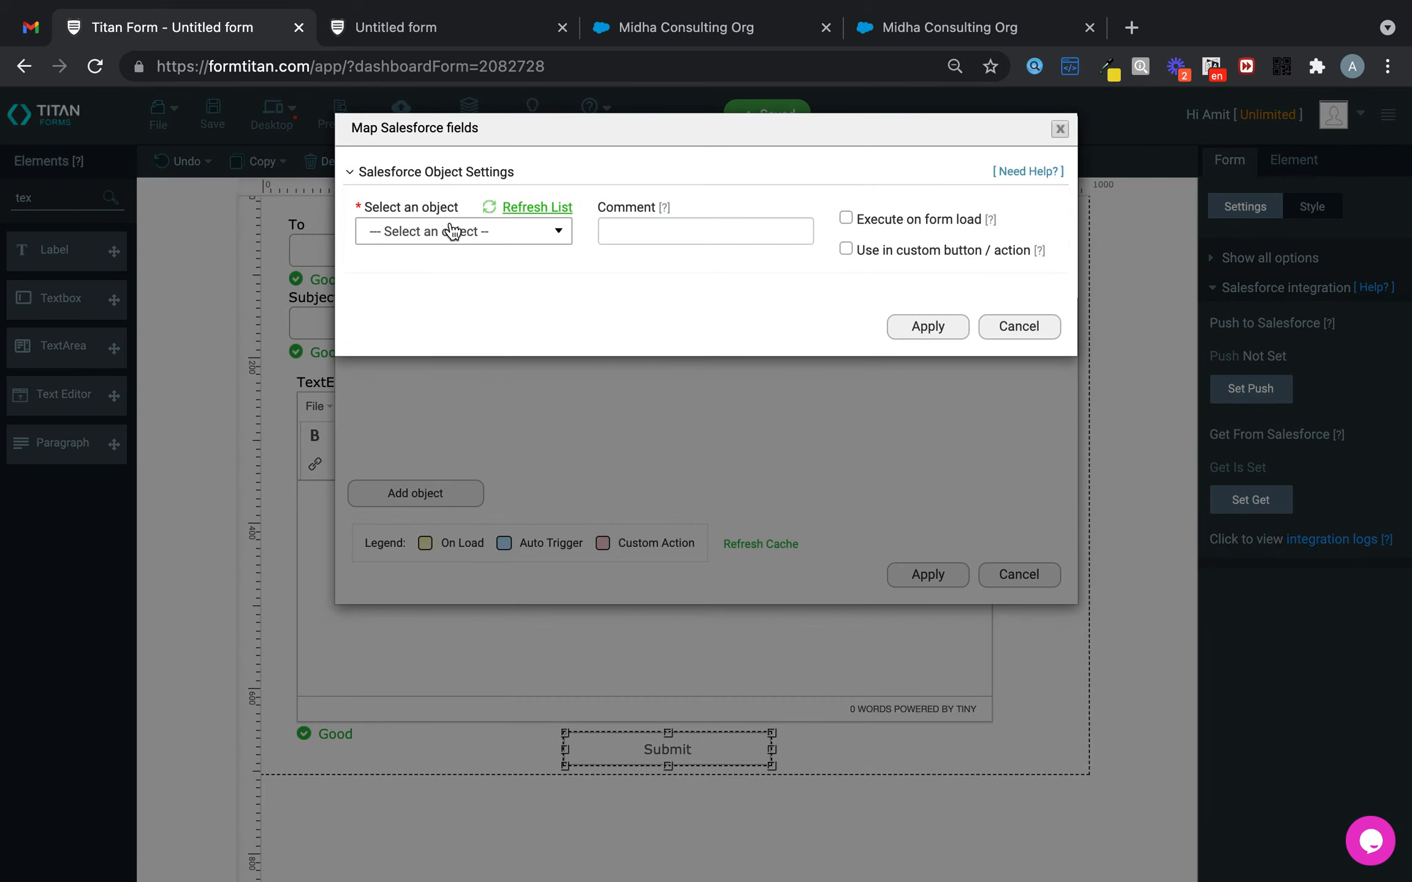
left_click(452, 233)
type("ema")
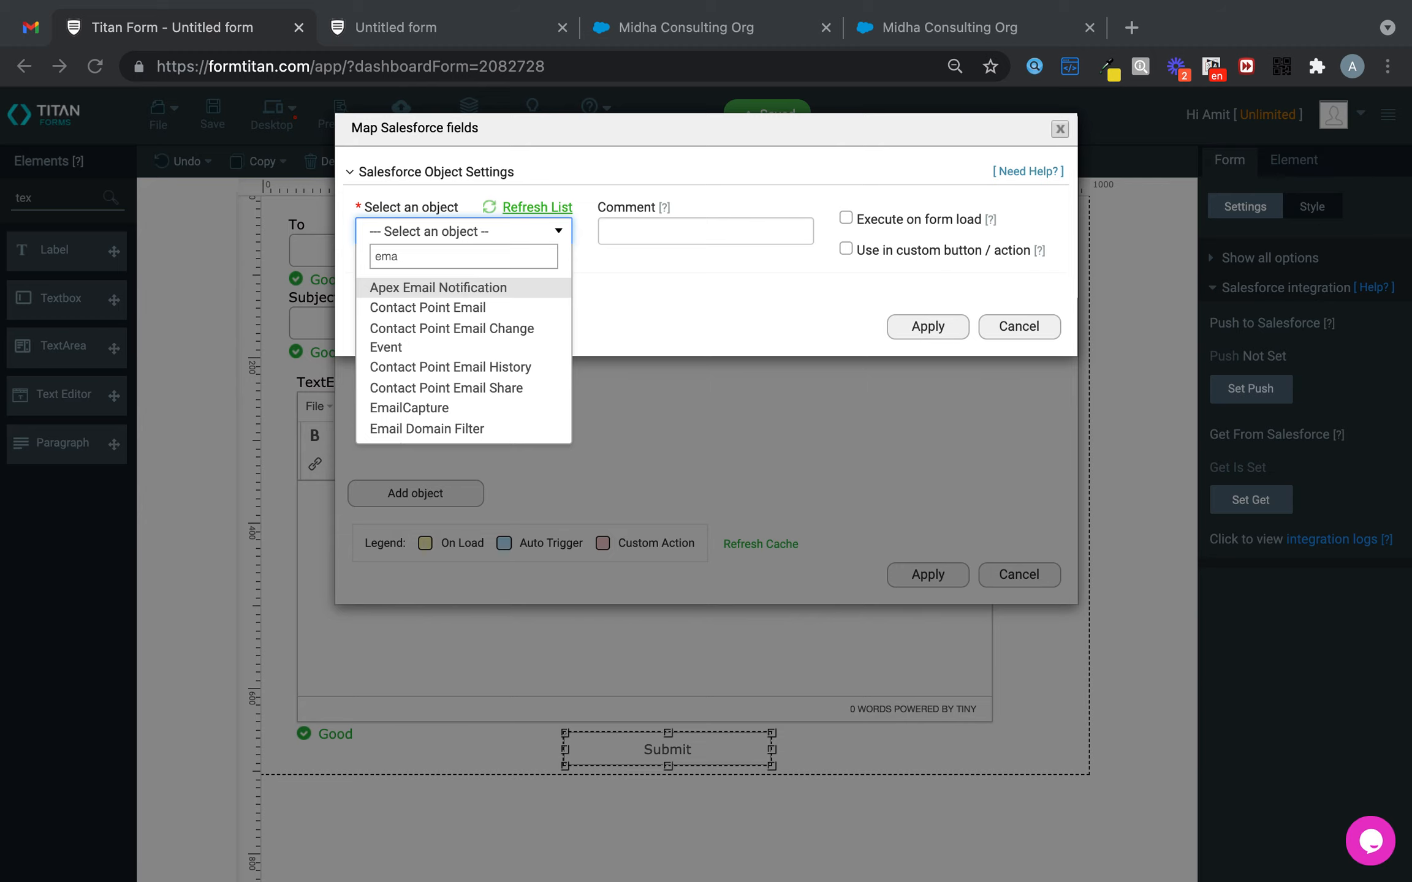
left_click(1037, 327)
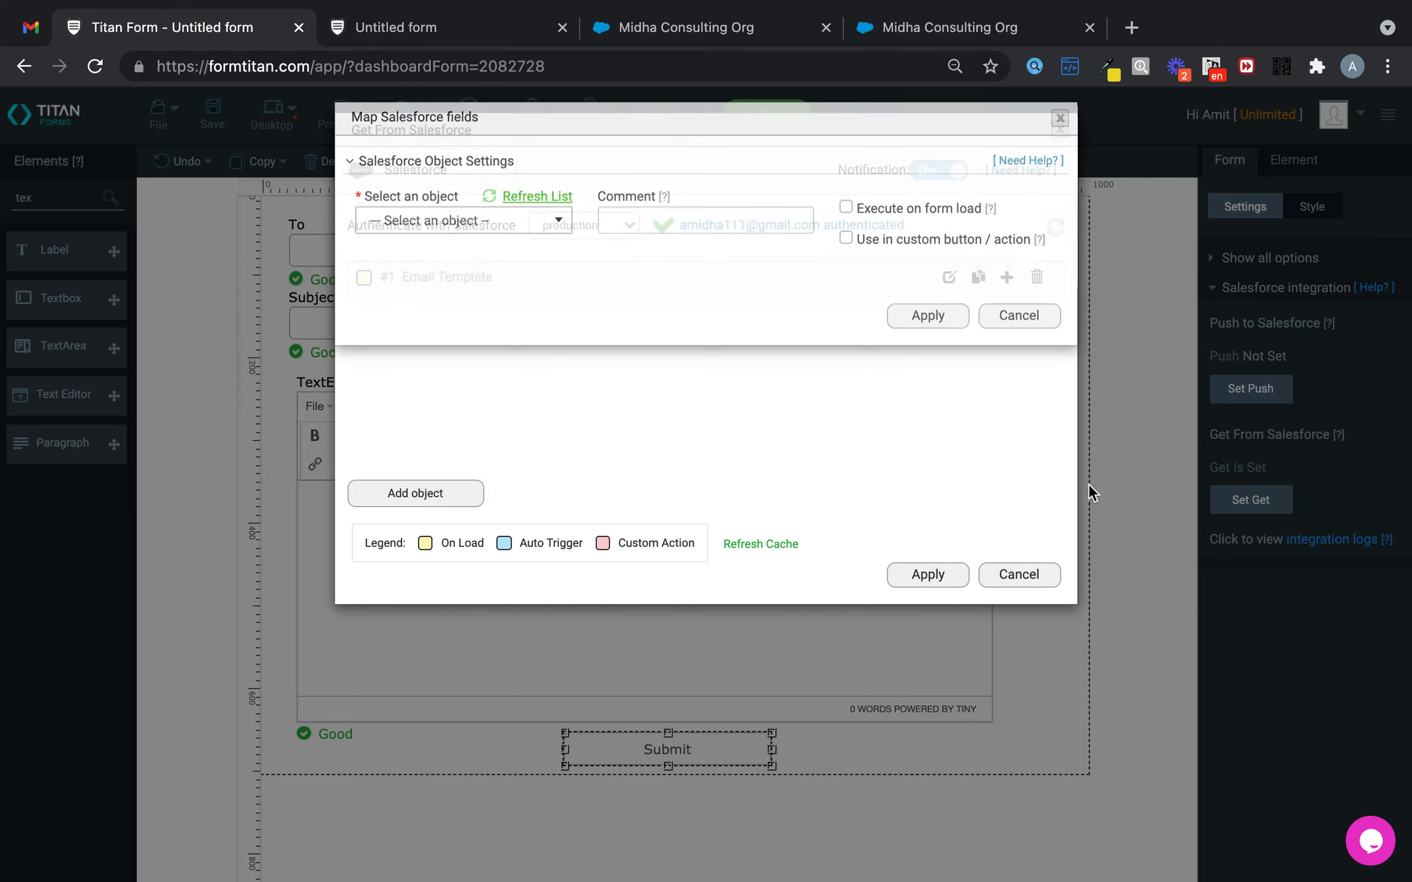
left_click(1046, 581)
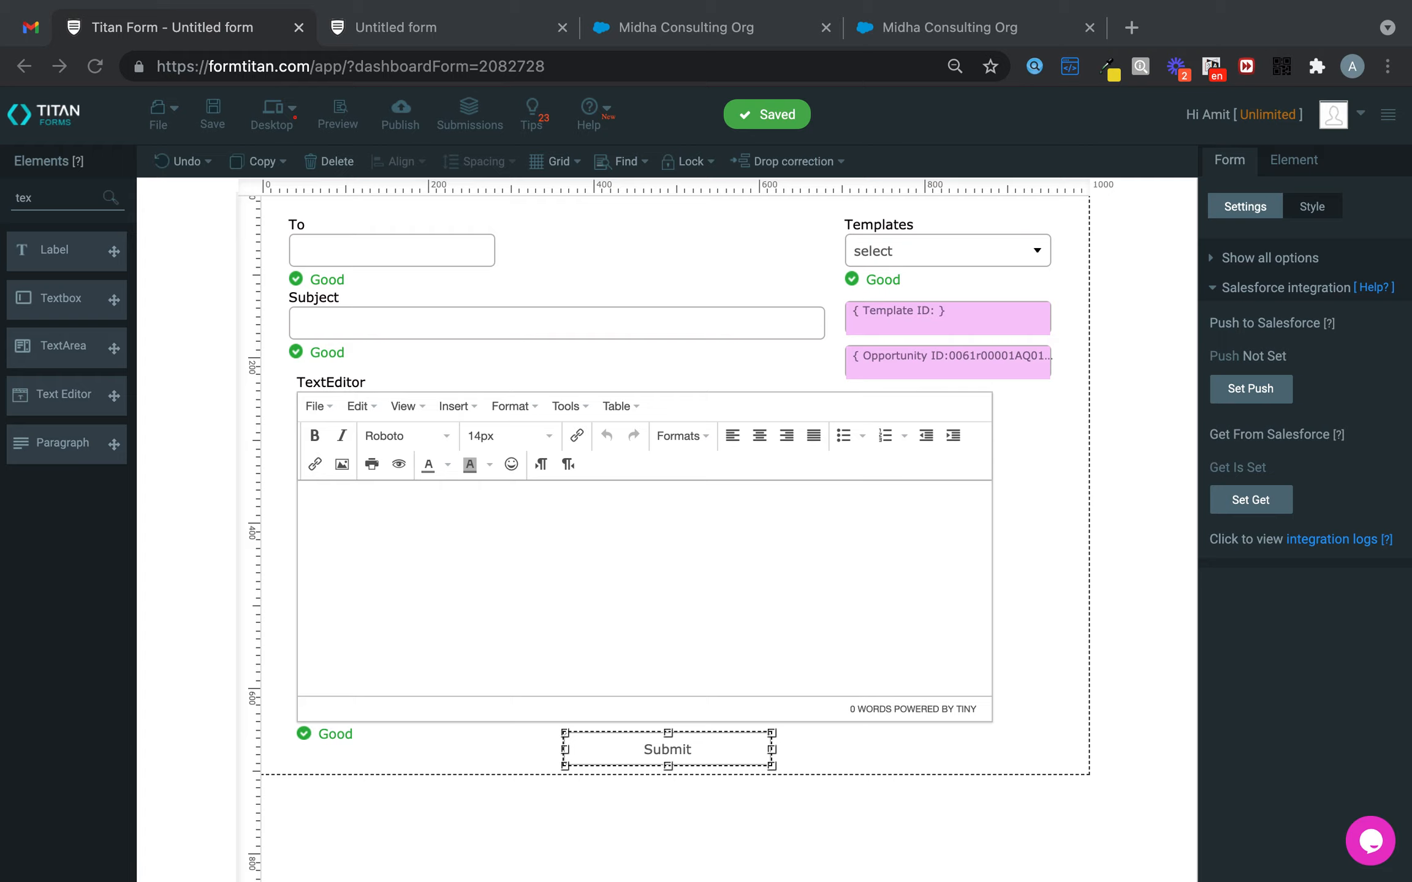
- Give Template ID a condition that fires when it is not empty
left_click(935, 321)
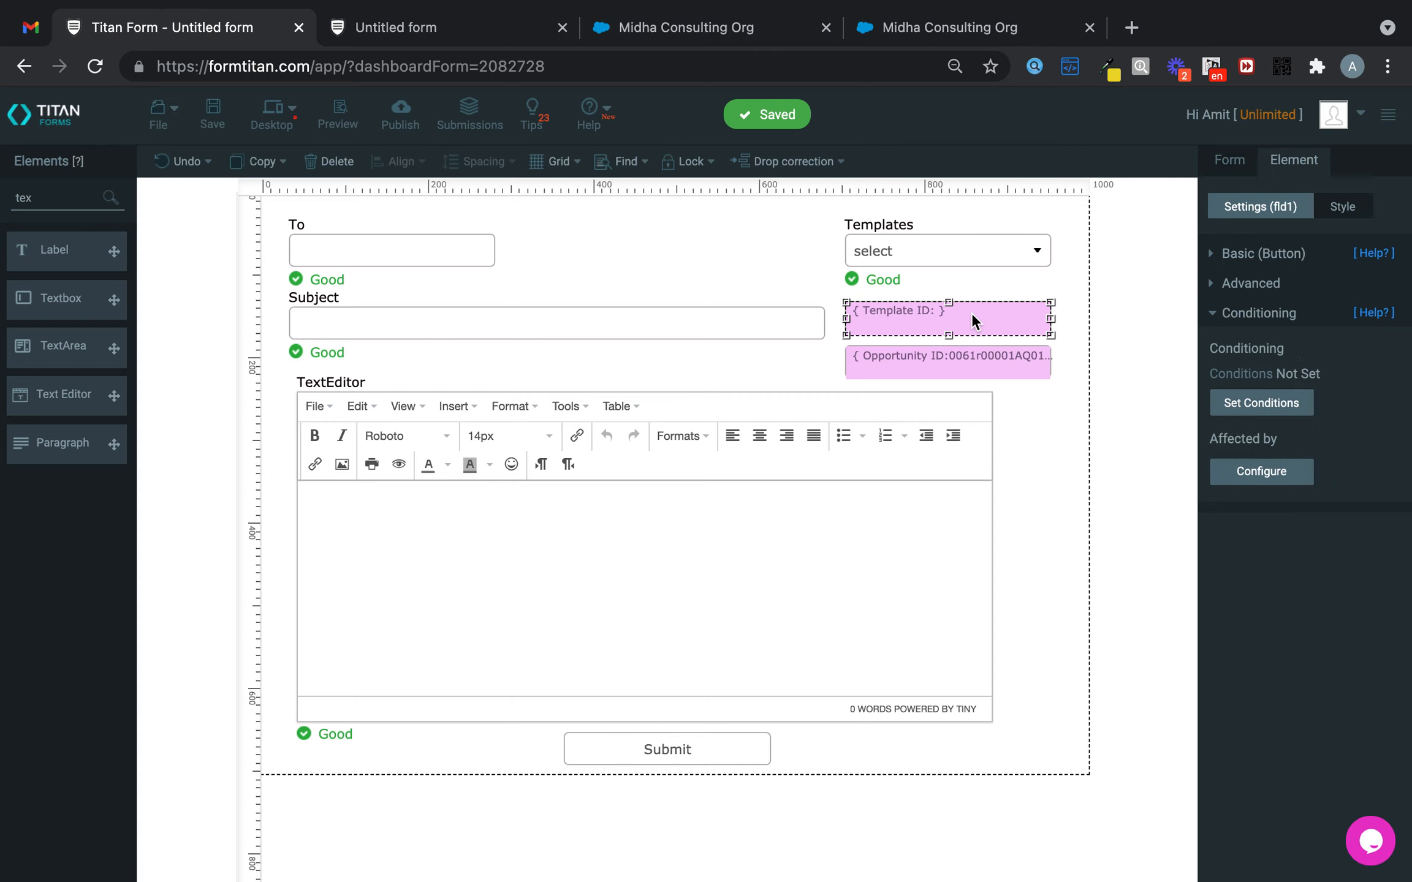
left_click(1289, 409)
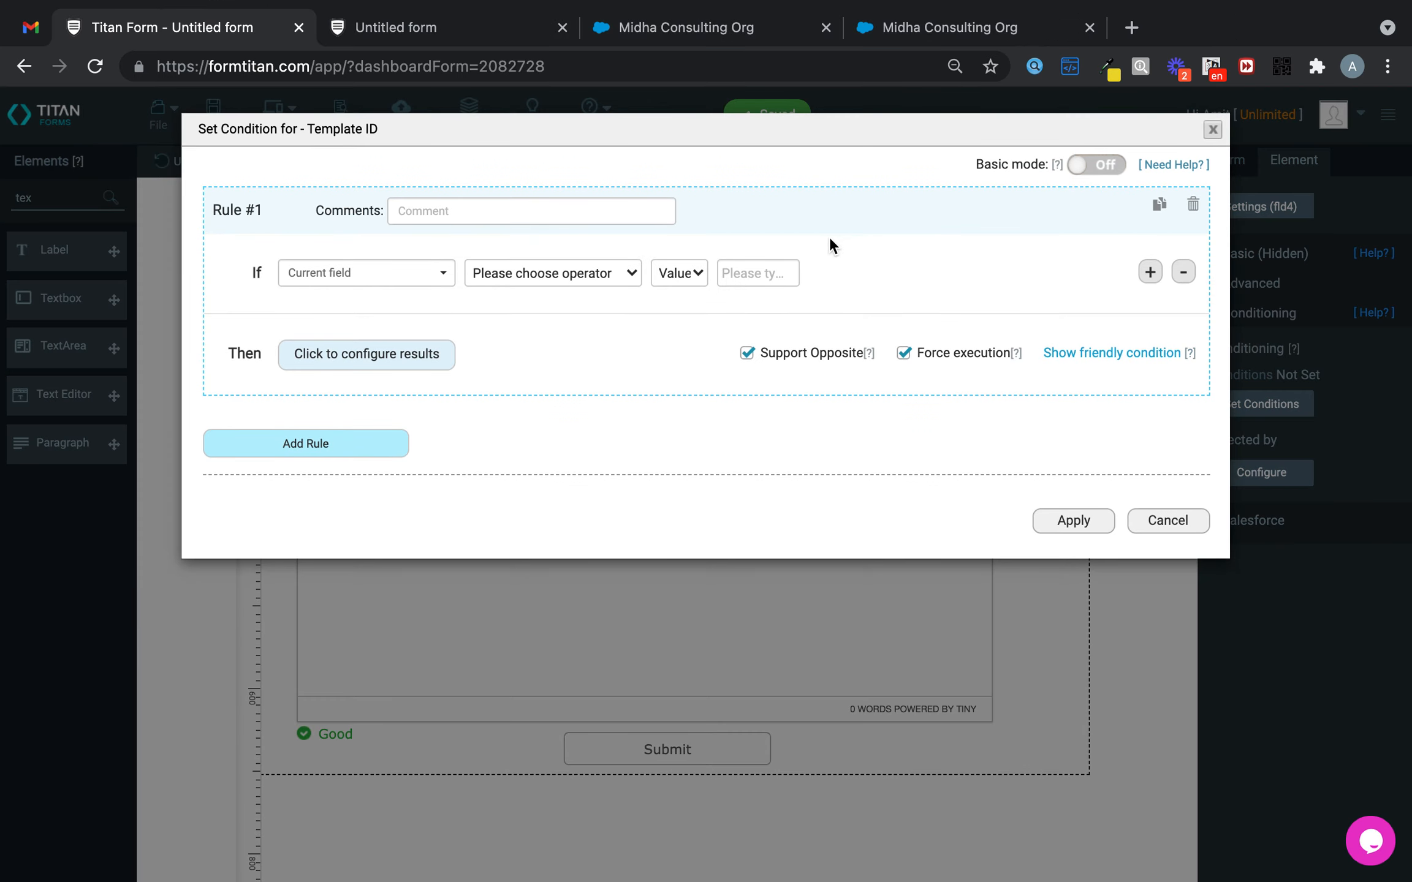
left_click(566, 271)
left_click(548, 647)
left_click(422, 353)
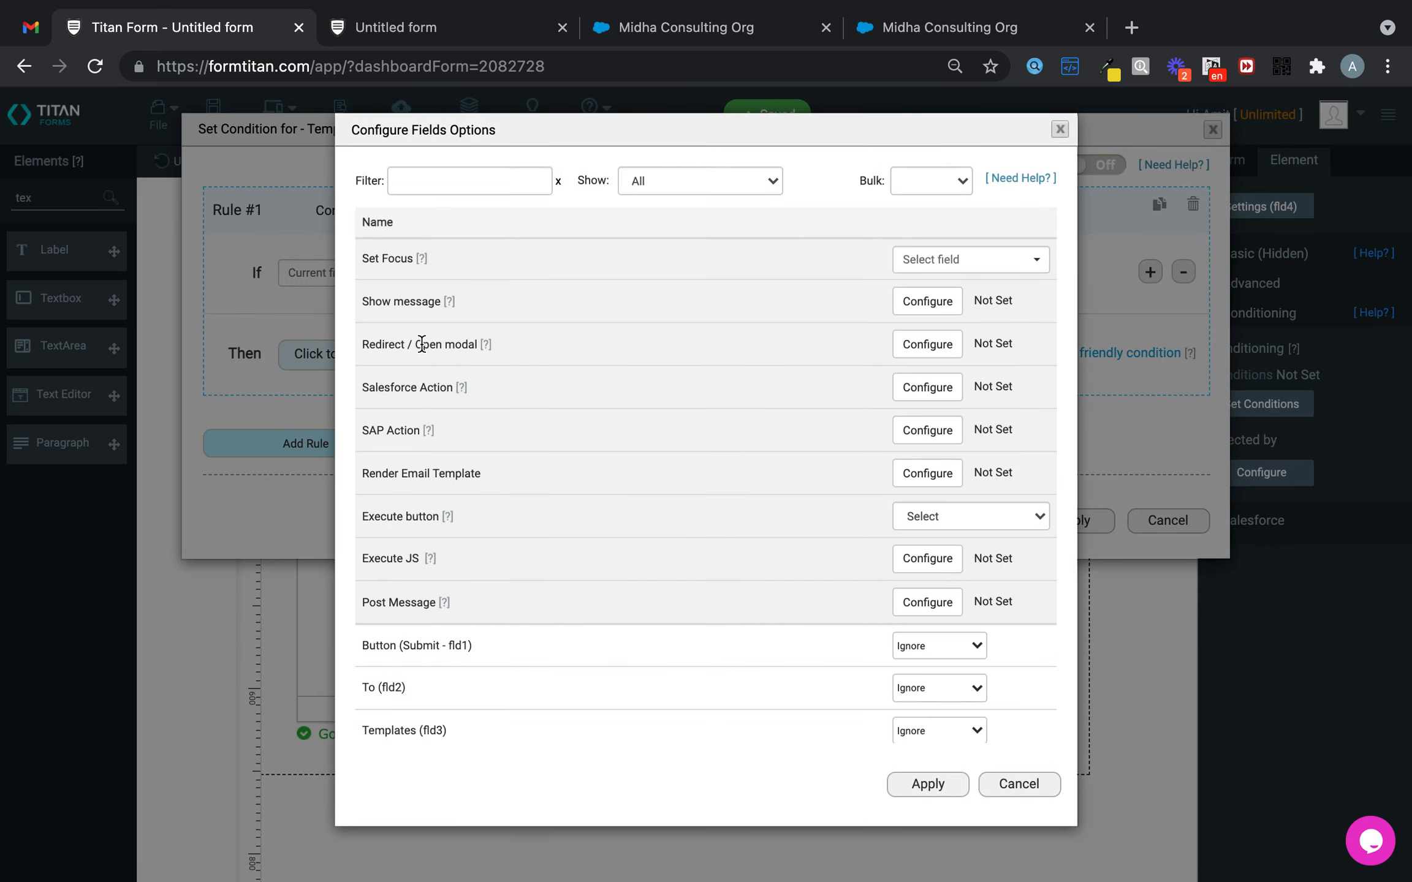
left_click_drag(357, 470, 516, 478)
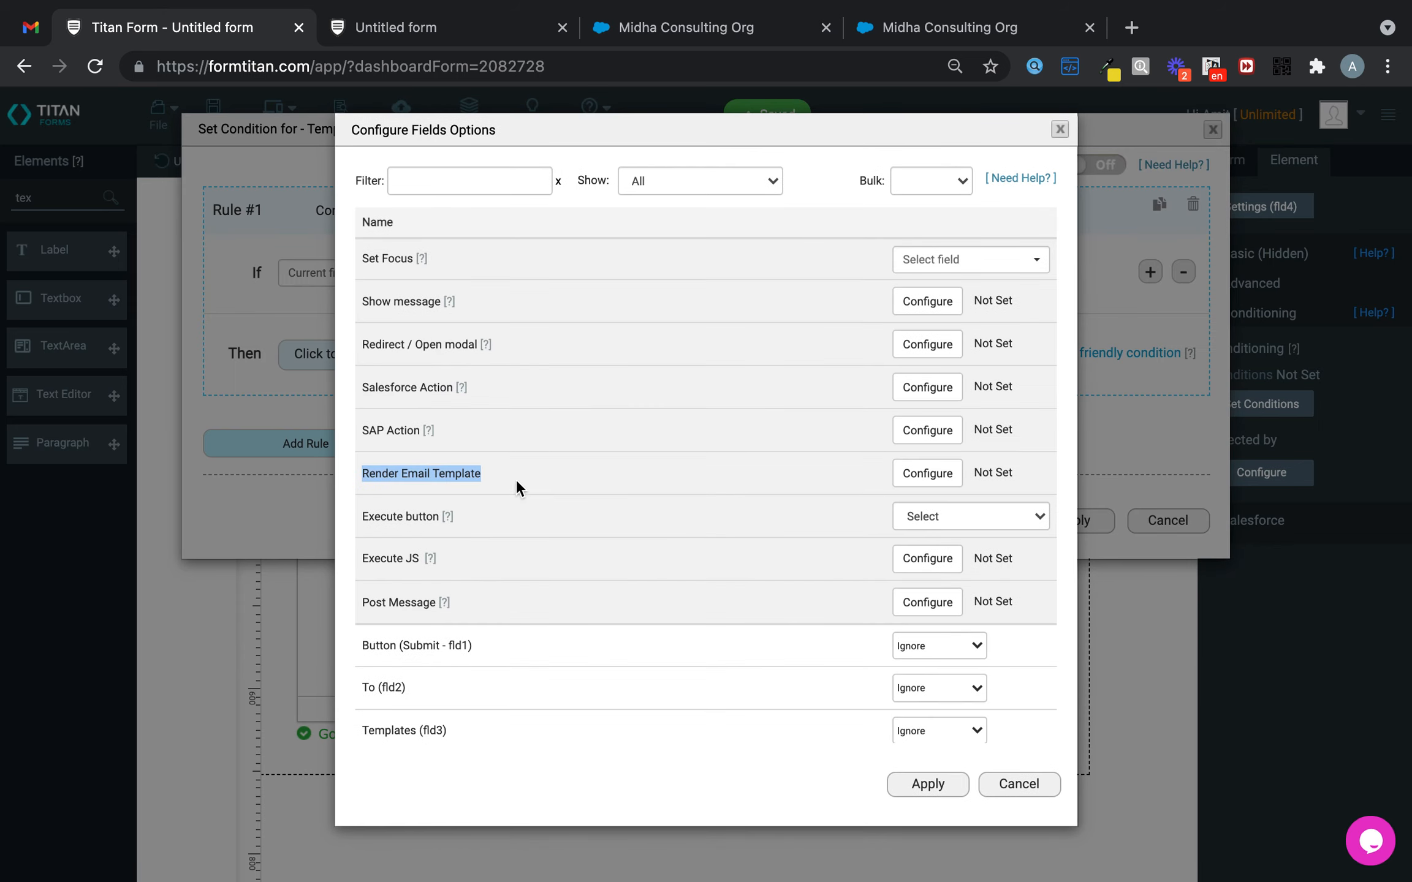
left_click(526, 481)
- Enable Render Email Template using Template ID as template and Opportunity ID as record
left_click(948, 481)
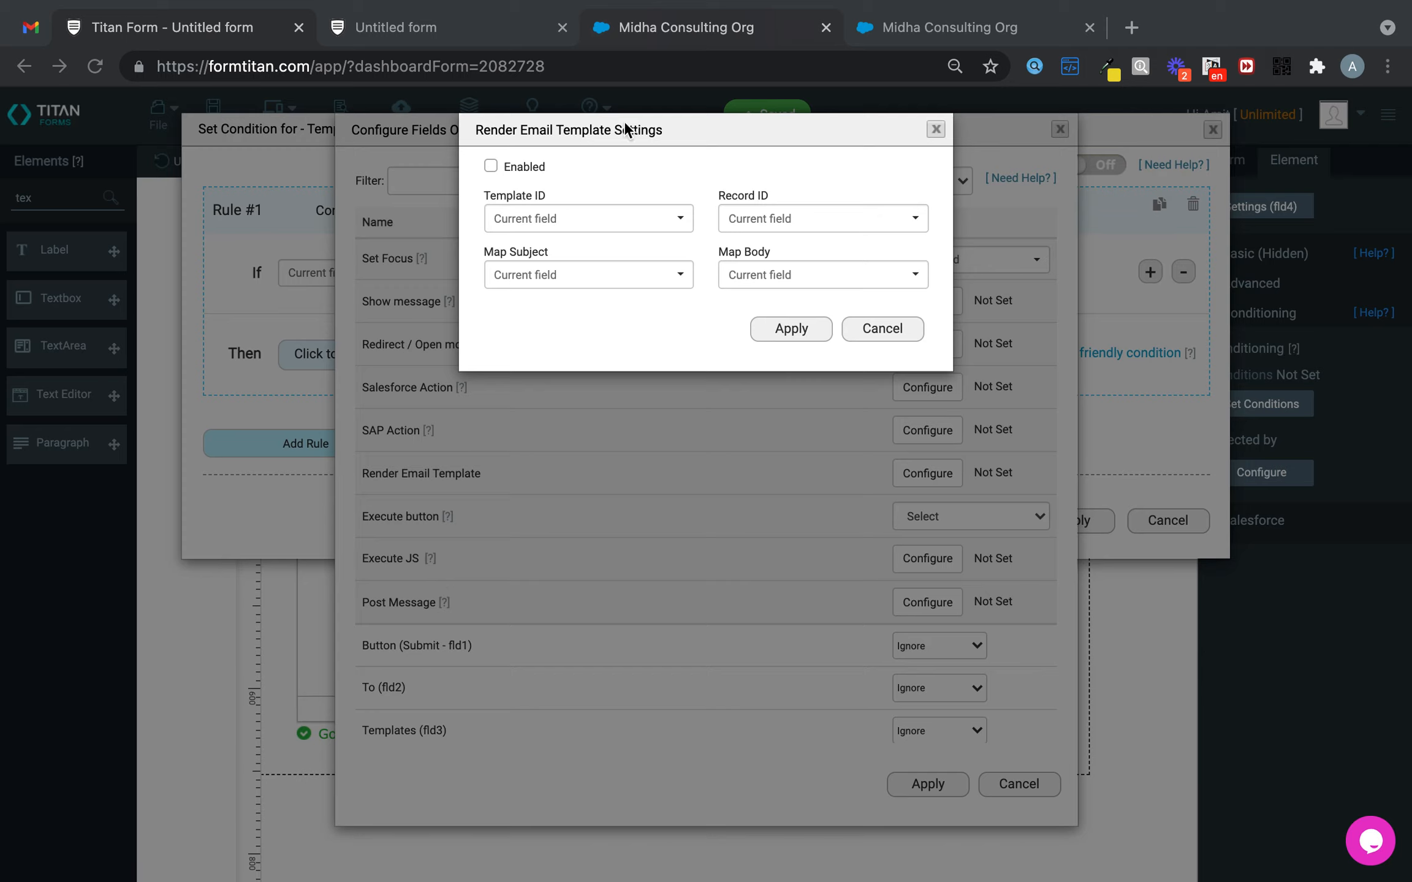
left_click(491, 166)
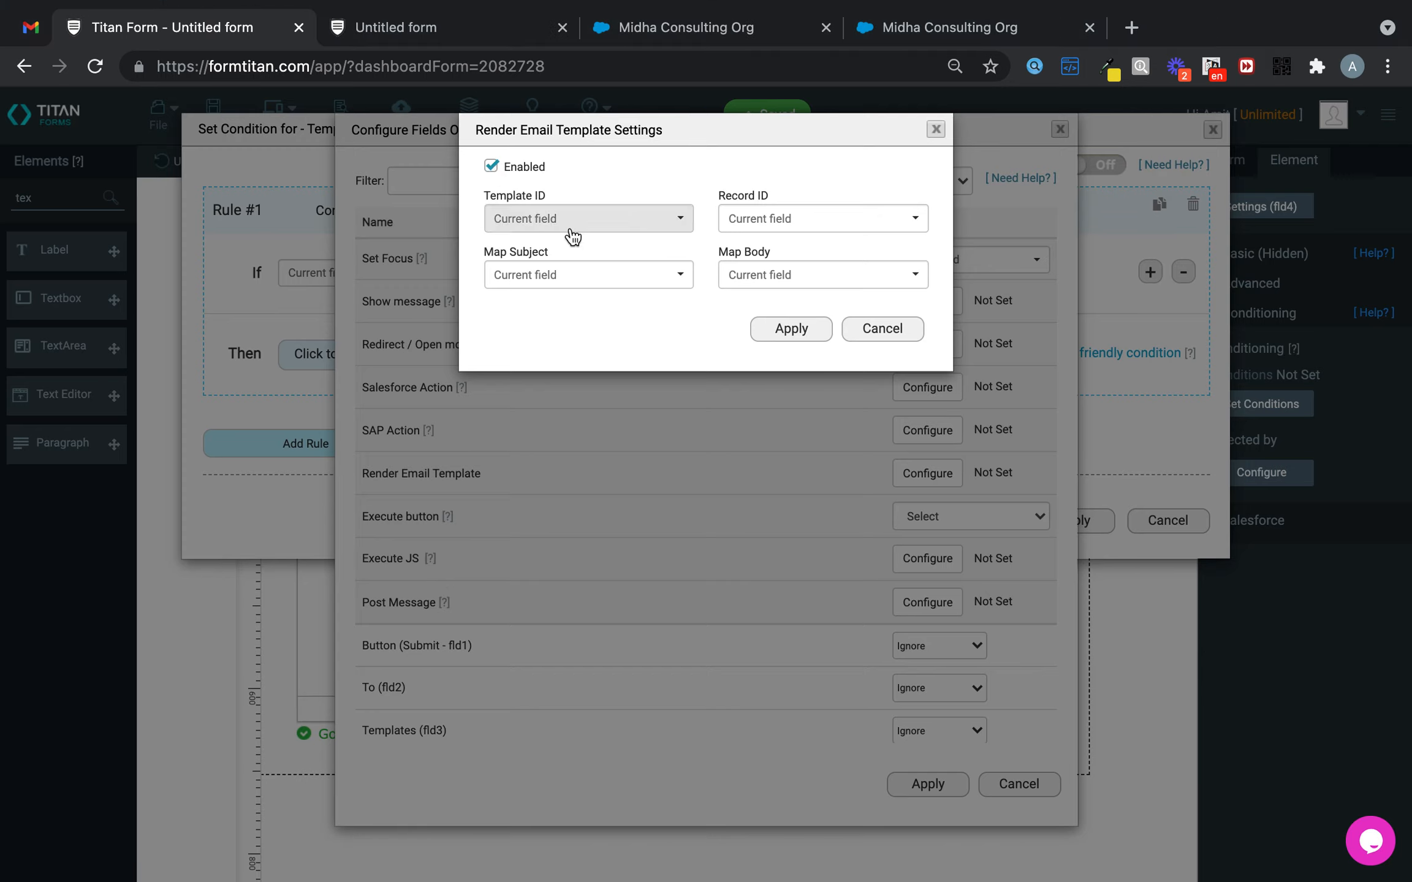
left_click(569, 219)
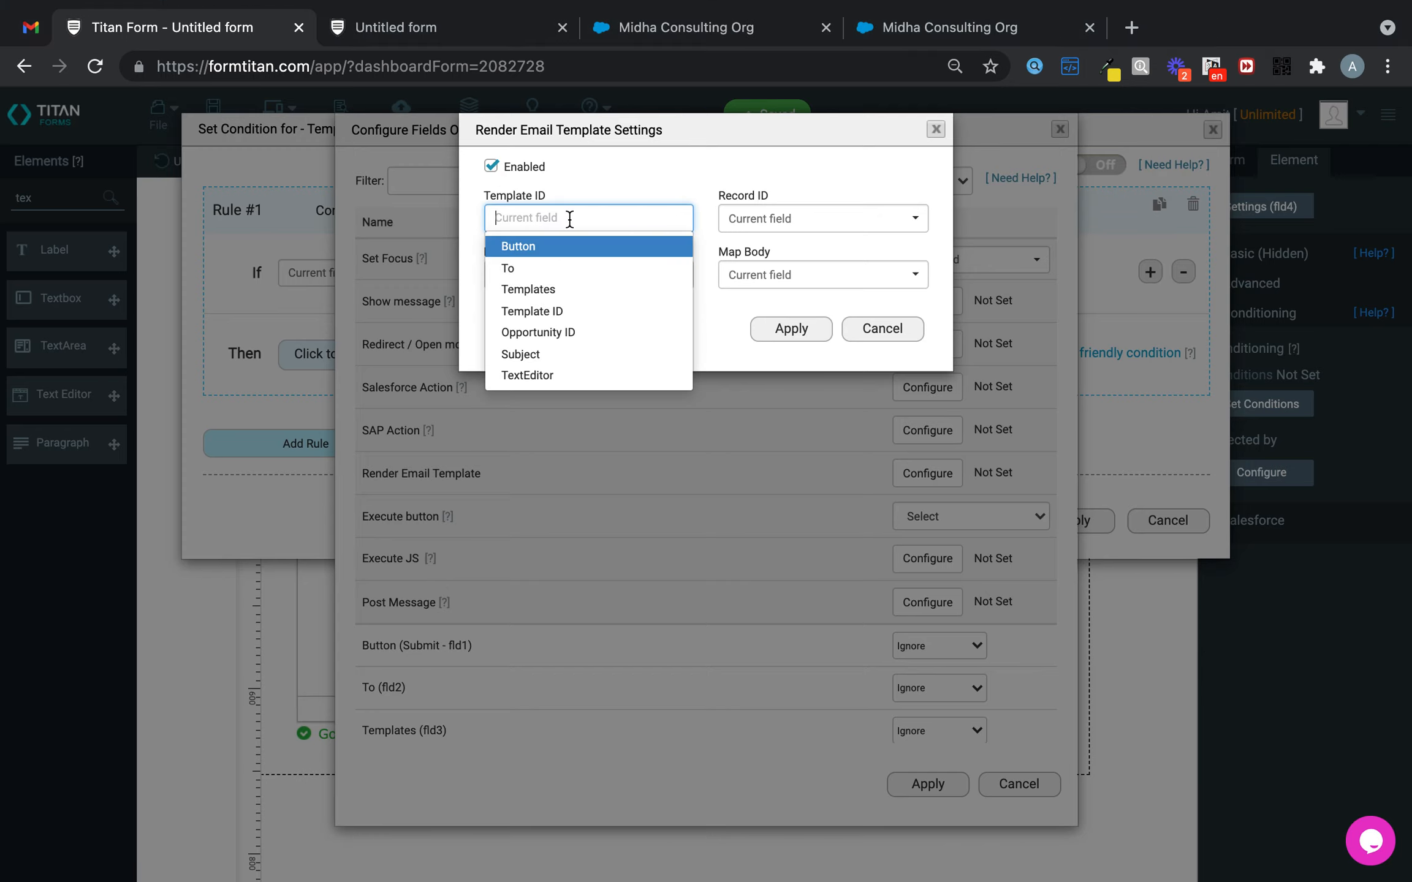
left_click(568, 313)
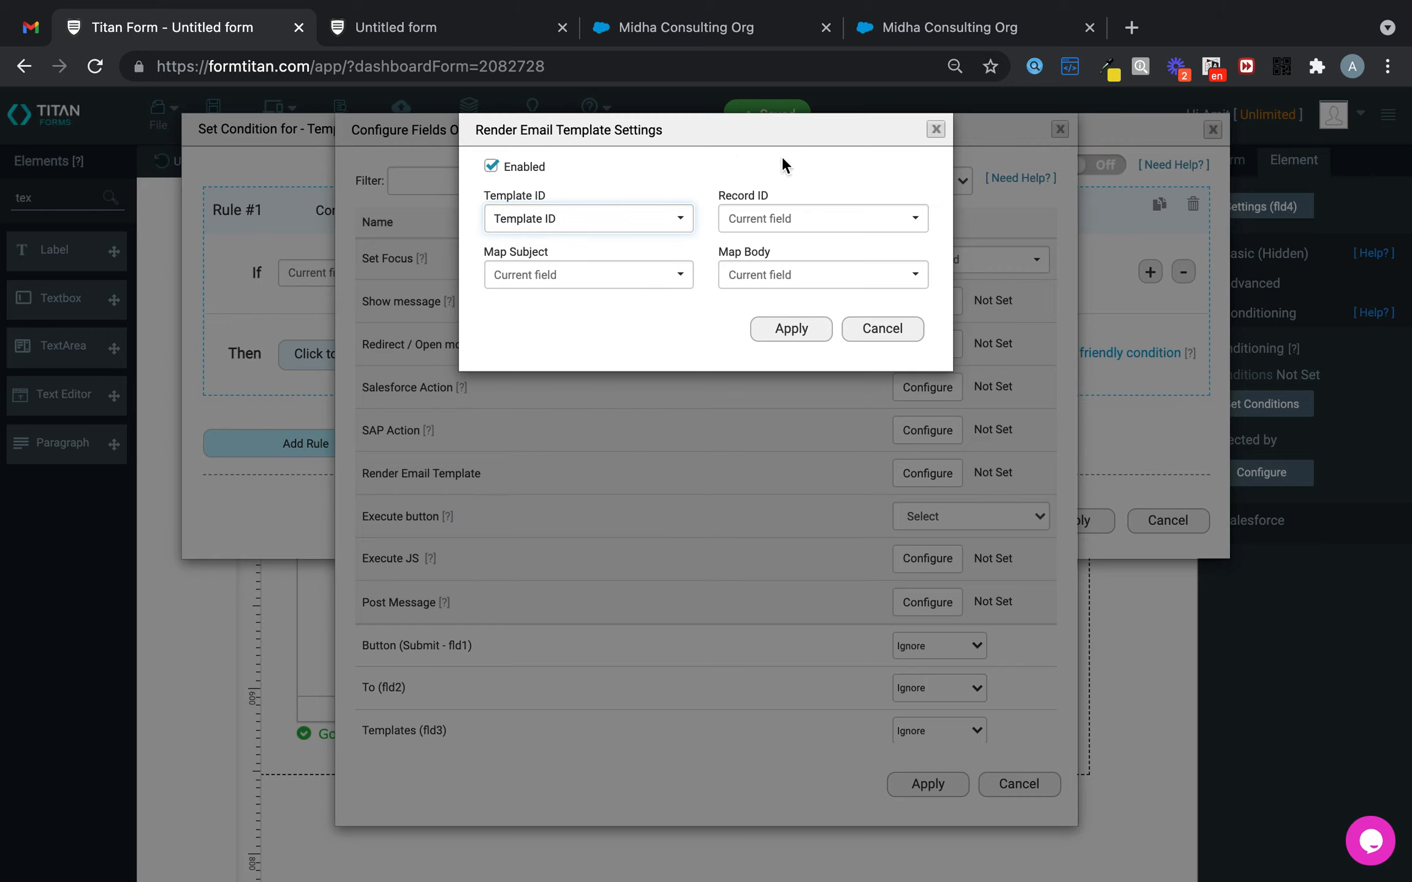
left_click(788, 217)
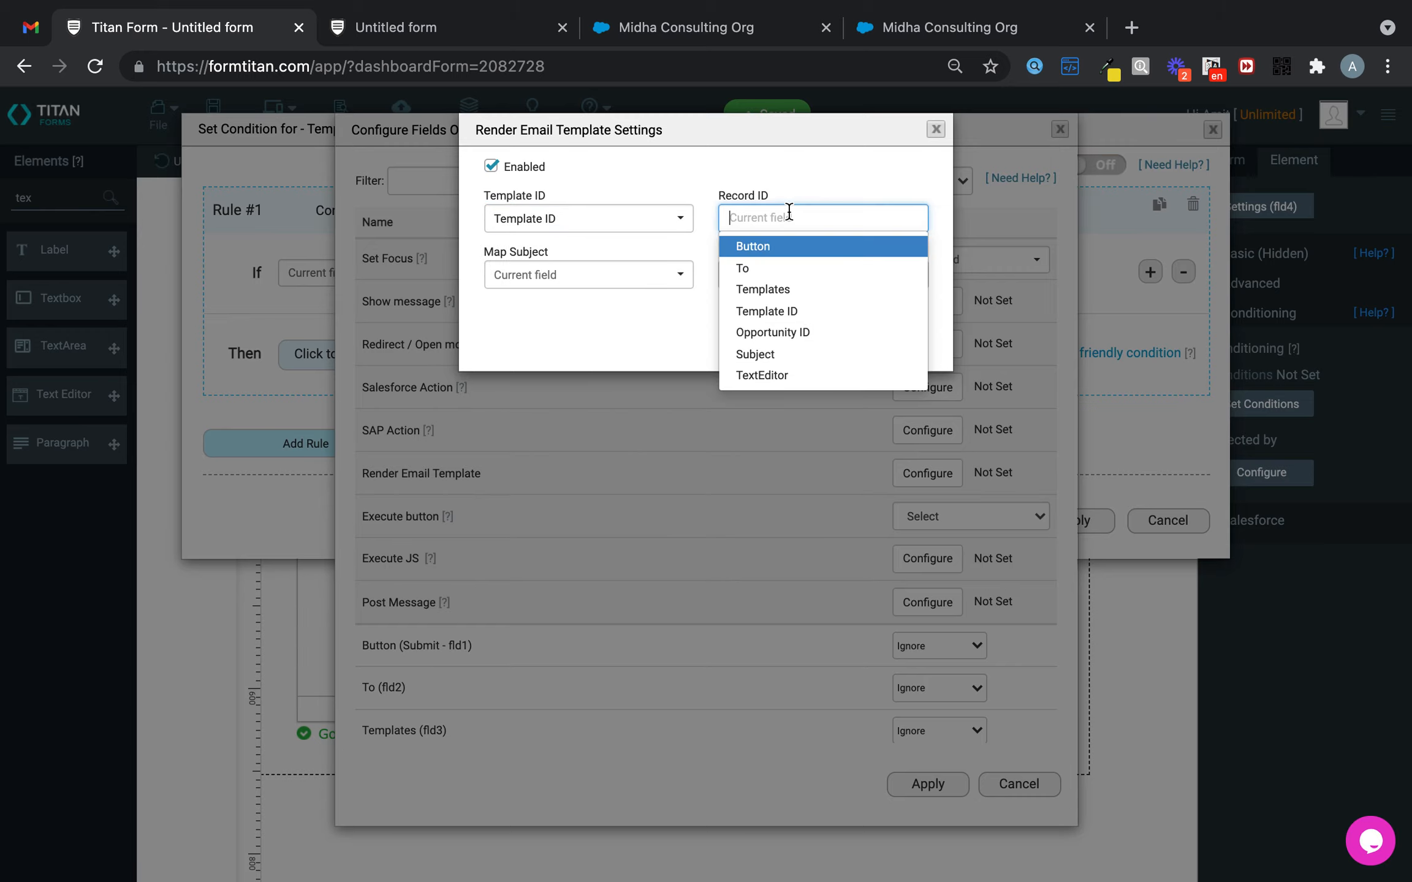
left_click(799, 335)
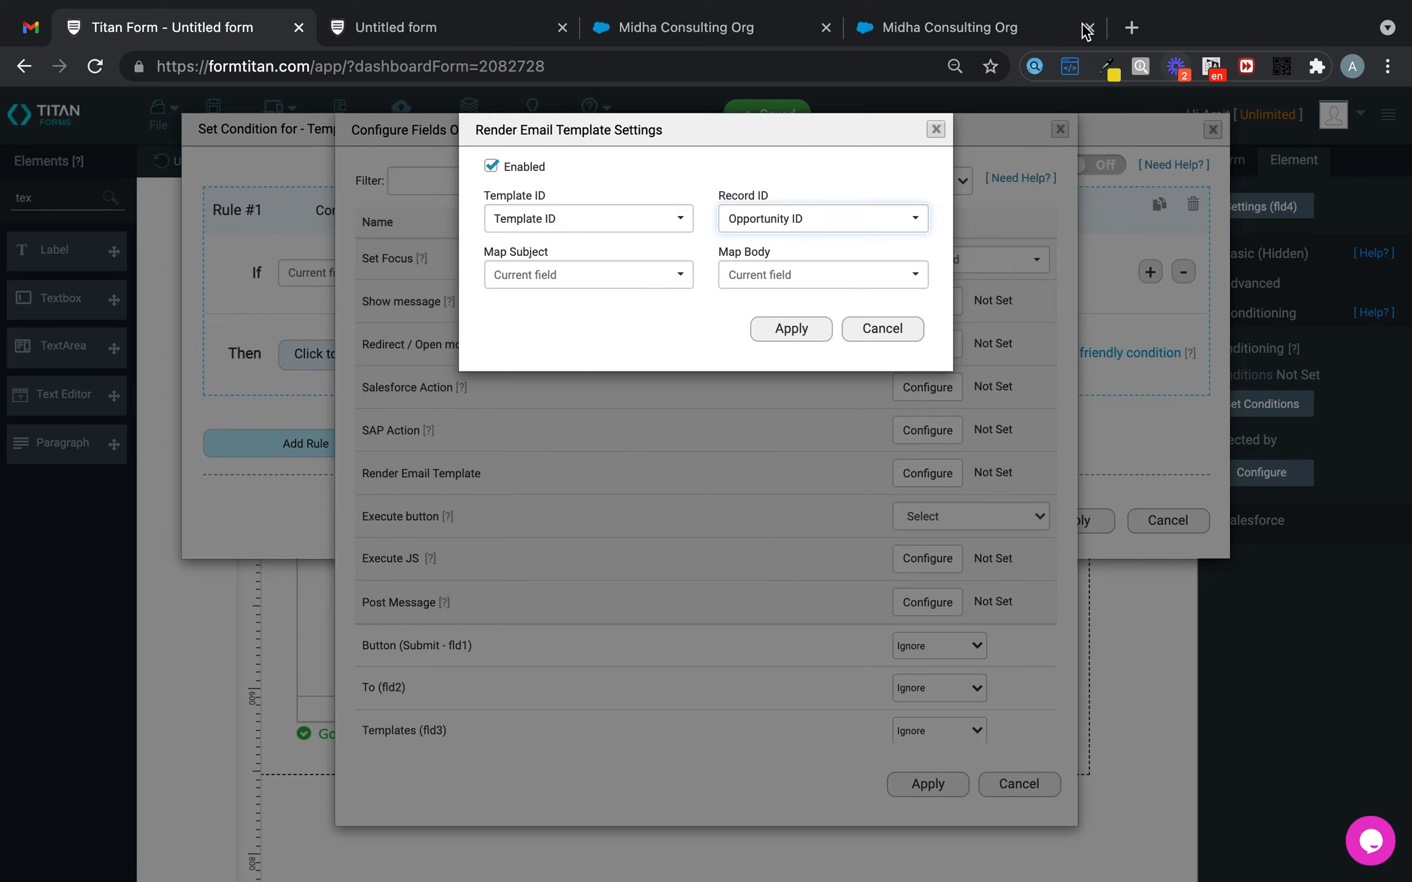
left_click(1017, 27)
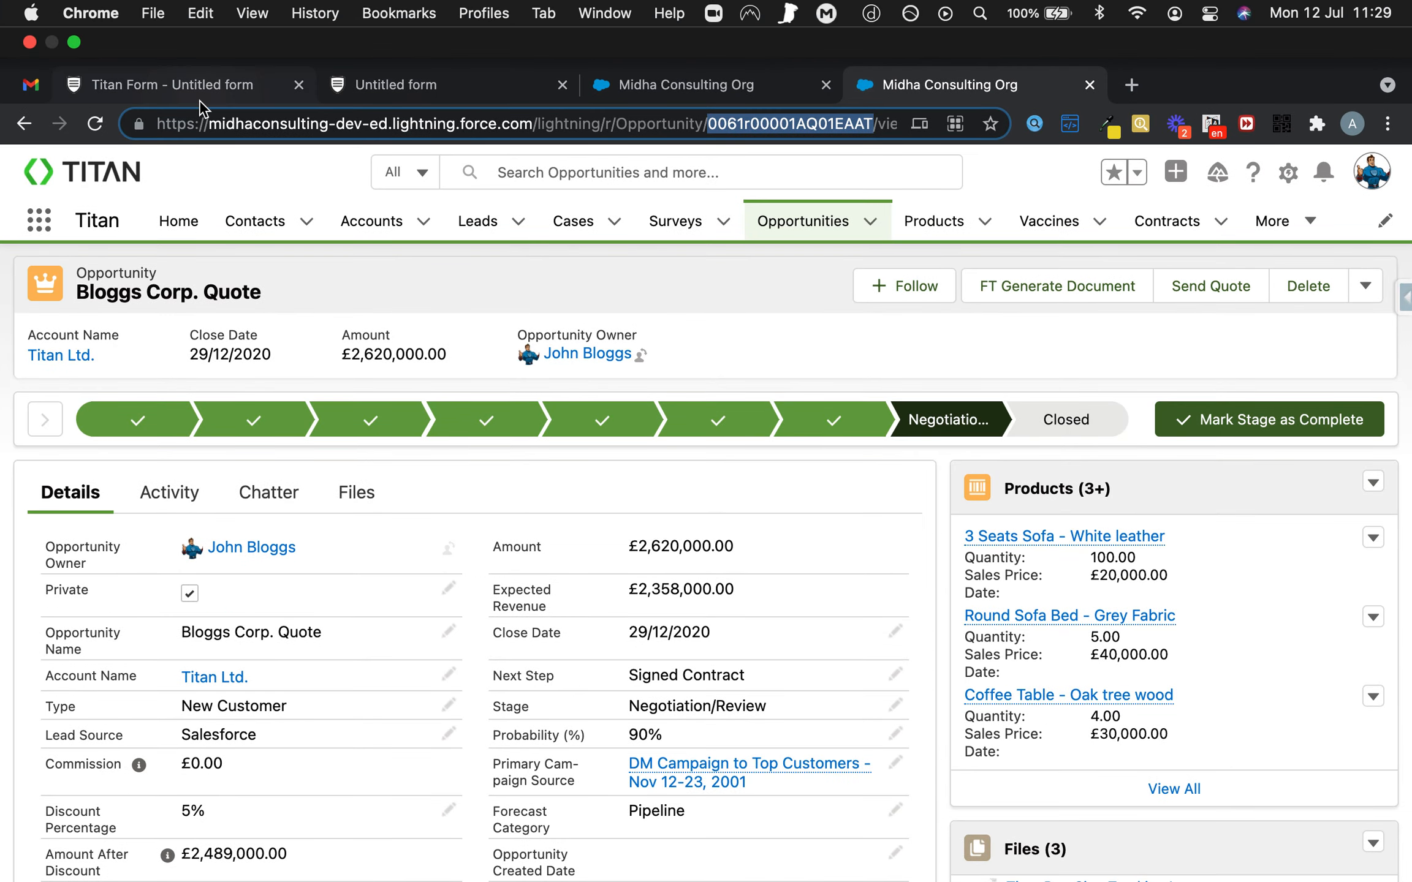
left_click(465, 91)
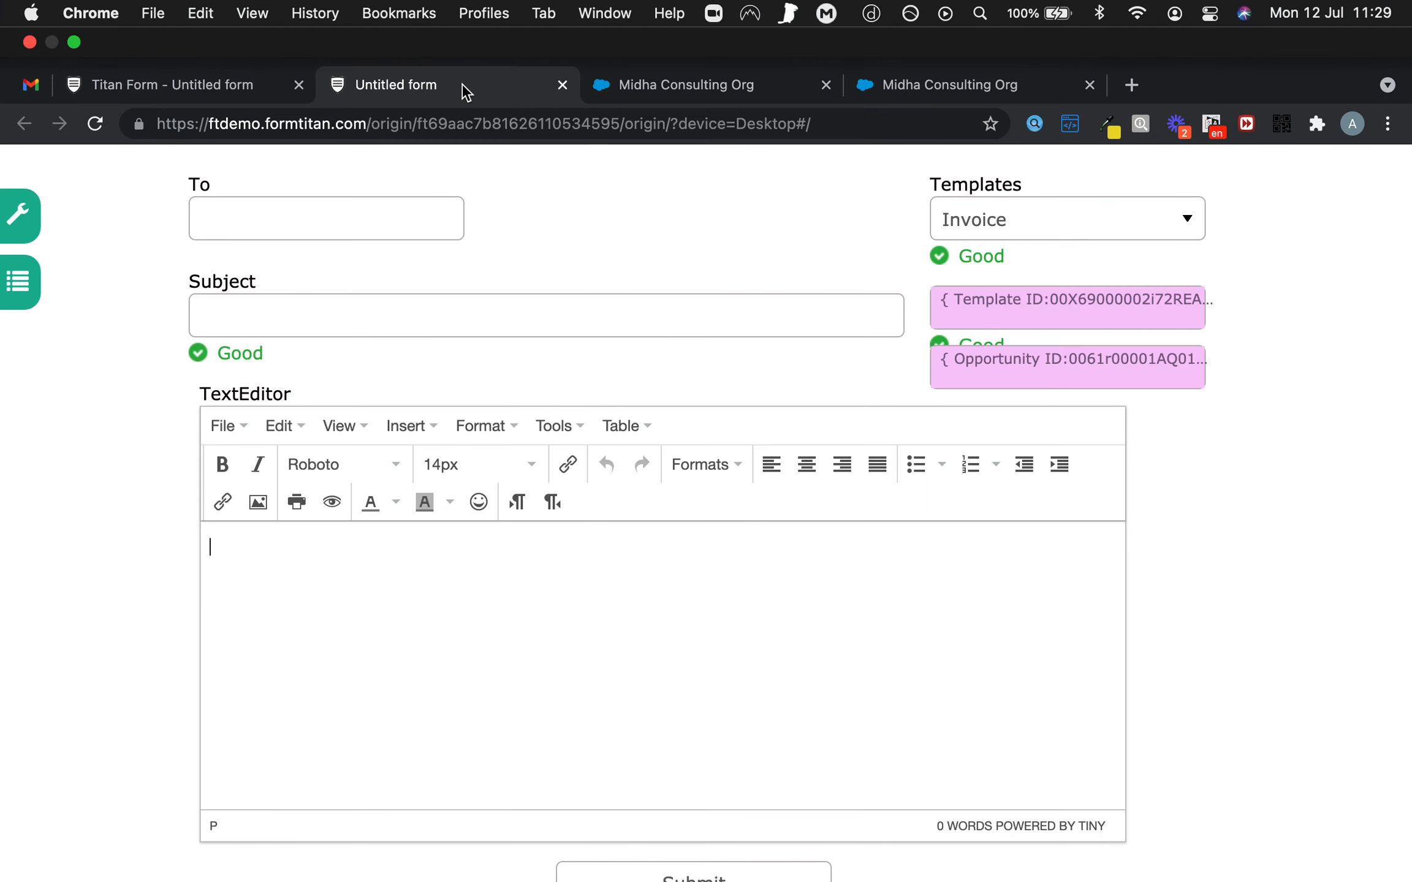
left_click(222, 91)
- Send the rendered subject to Subject and body to TextEditor, apply all, and save
left_click(616, 286)
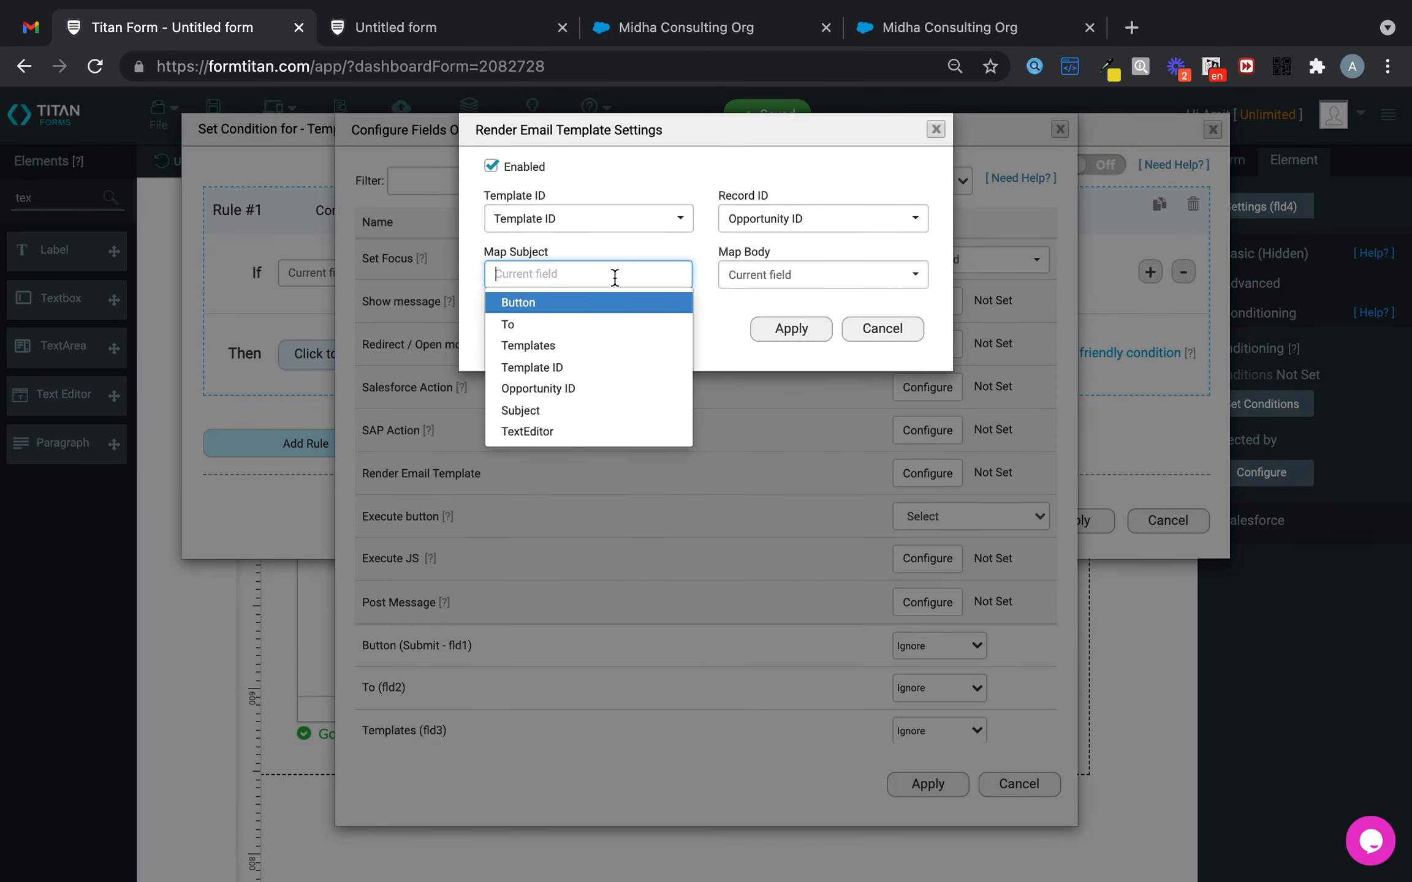
left_click(545, 407)
left_click(810, 276)
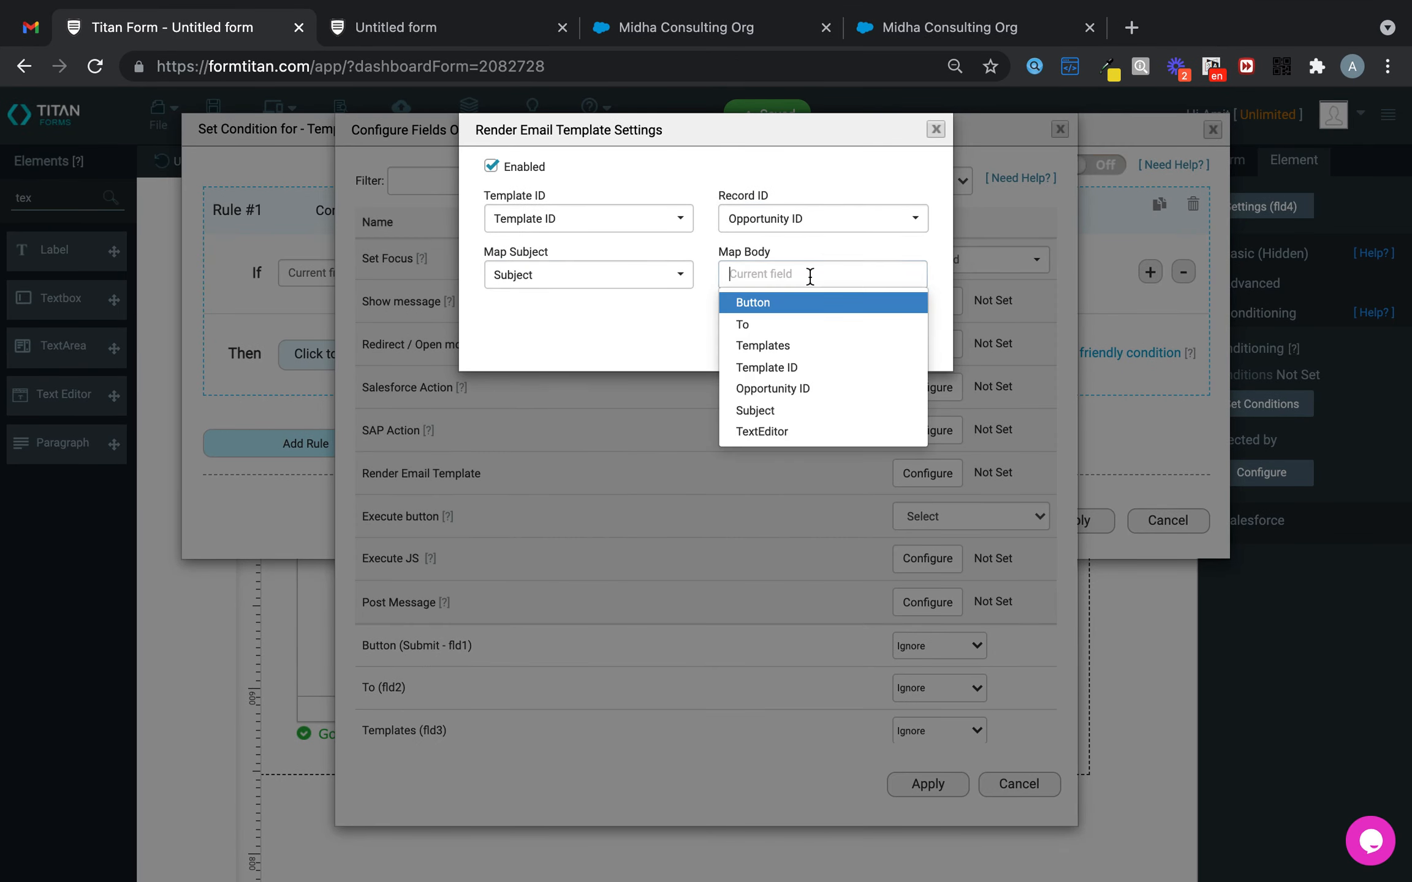
left_click(779, 436)
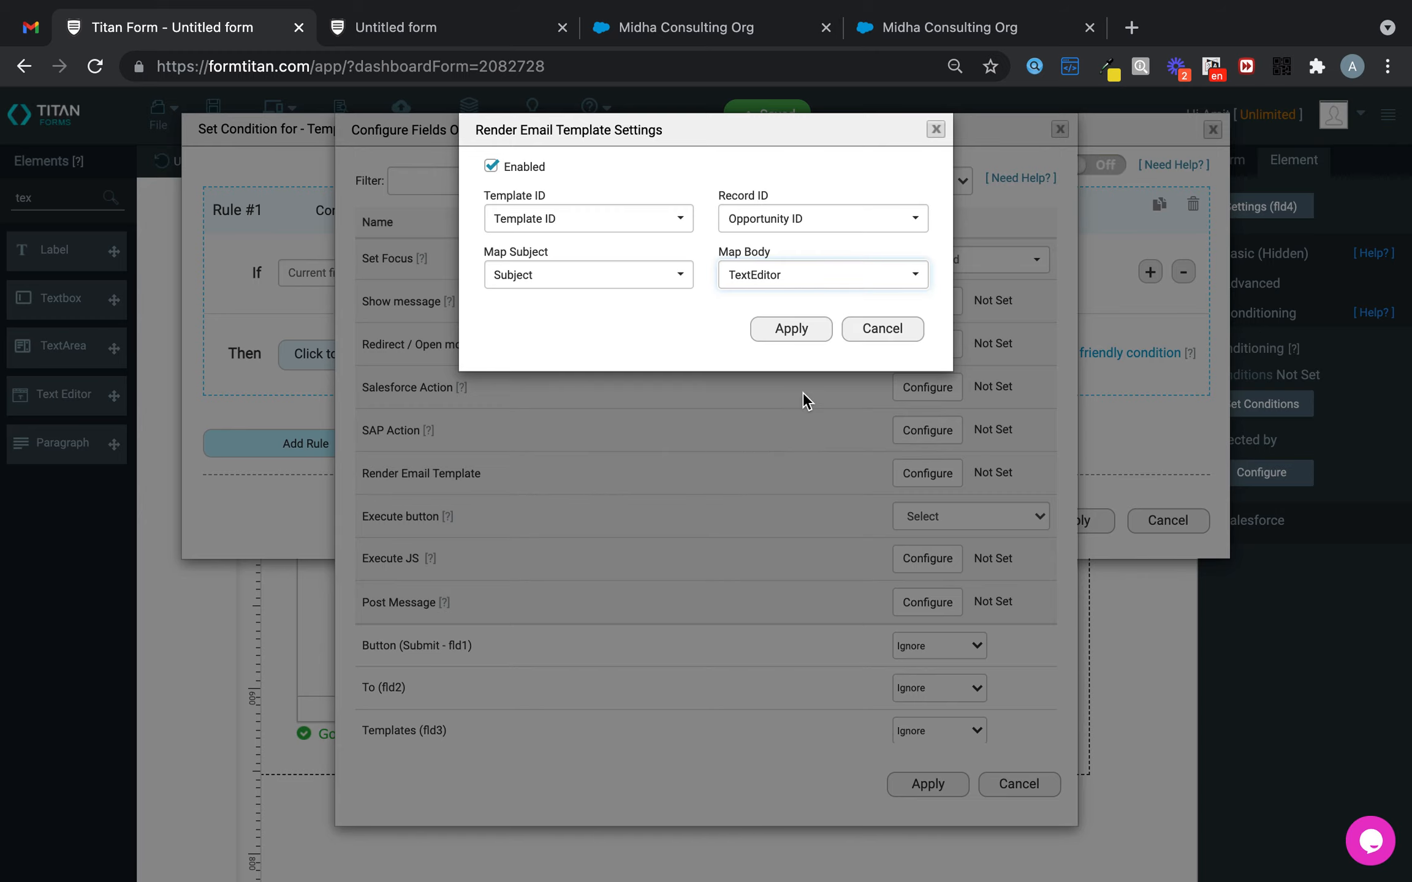
left_click(816, 326)
left_click(927, 785)
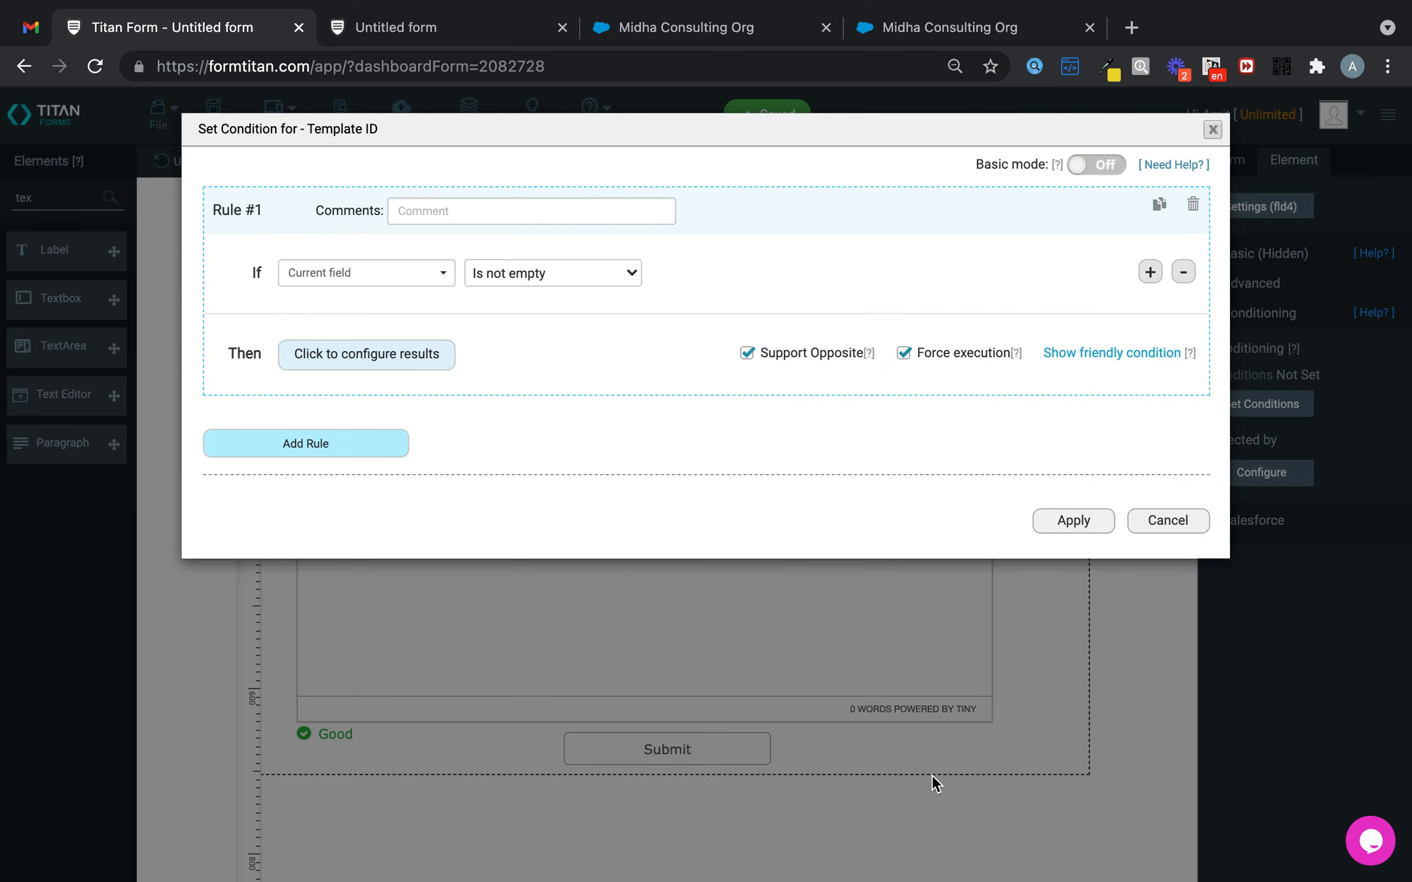
left_click(1073, 520)
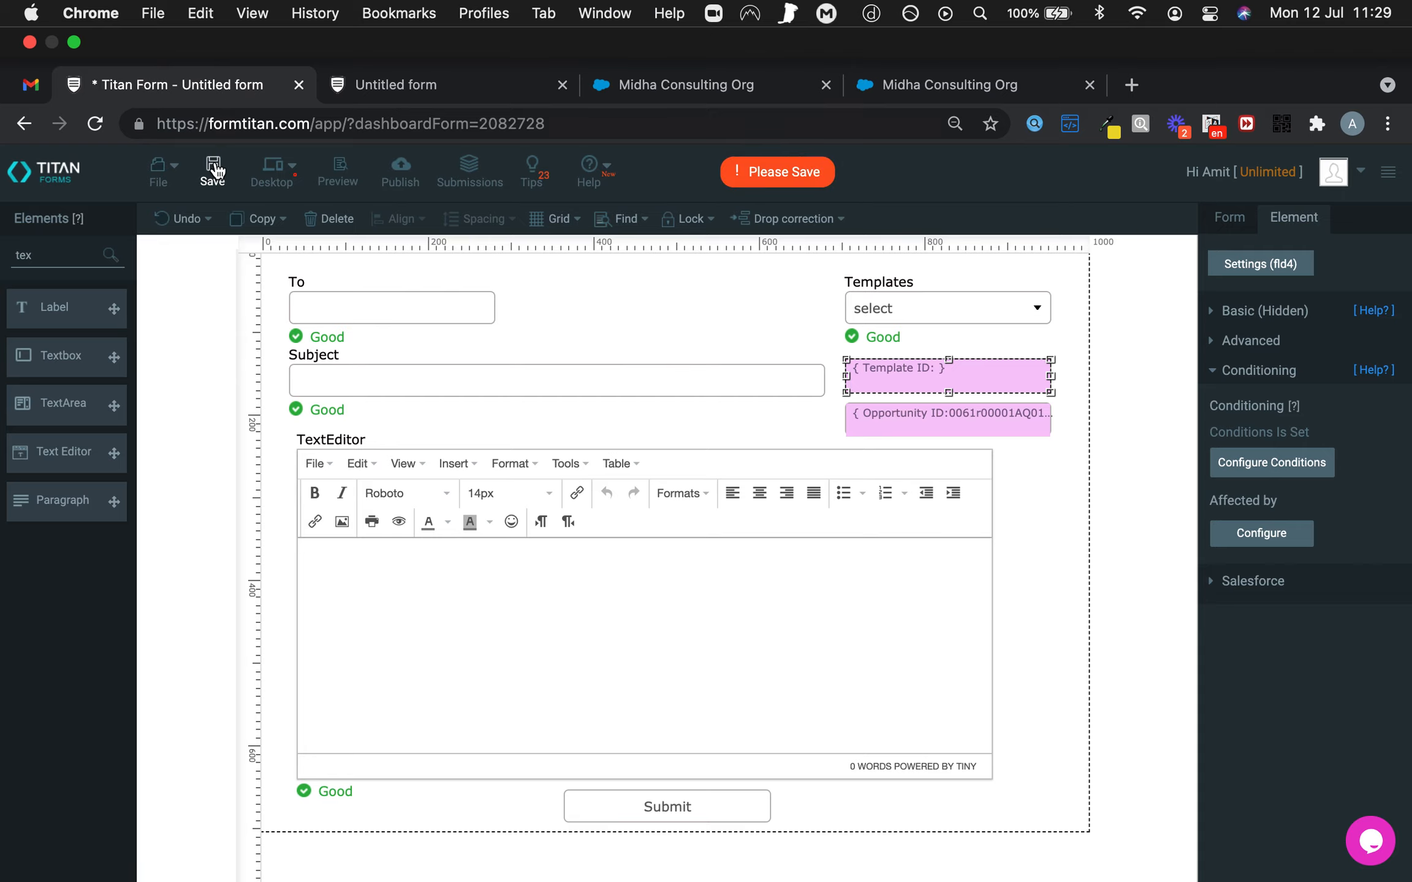
- Save the form, reload the live form, and fill the email from the Invoice template
left_click(212, 114)
left_click(400, 80)
left_click(95, 124)
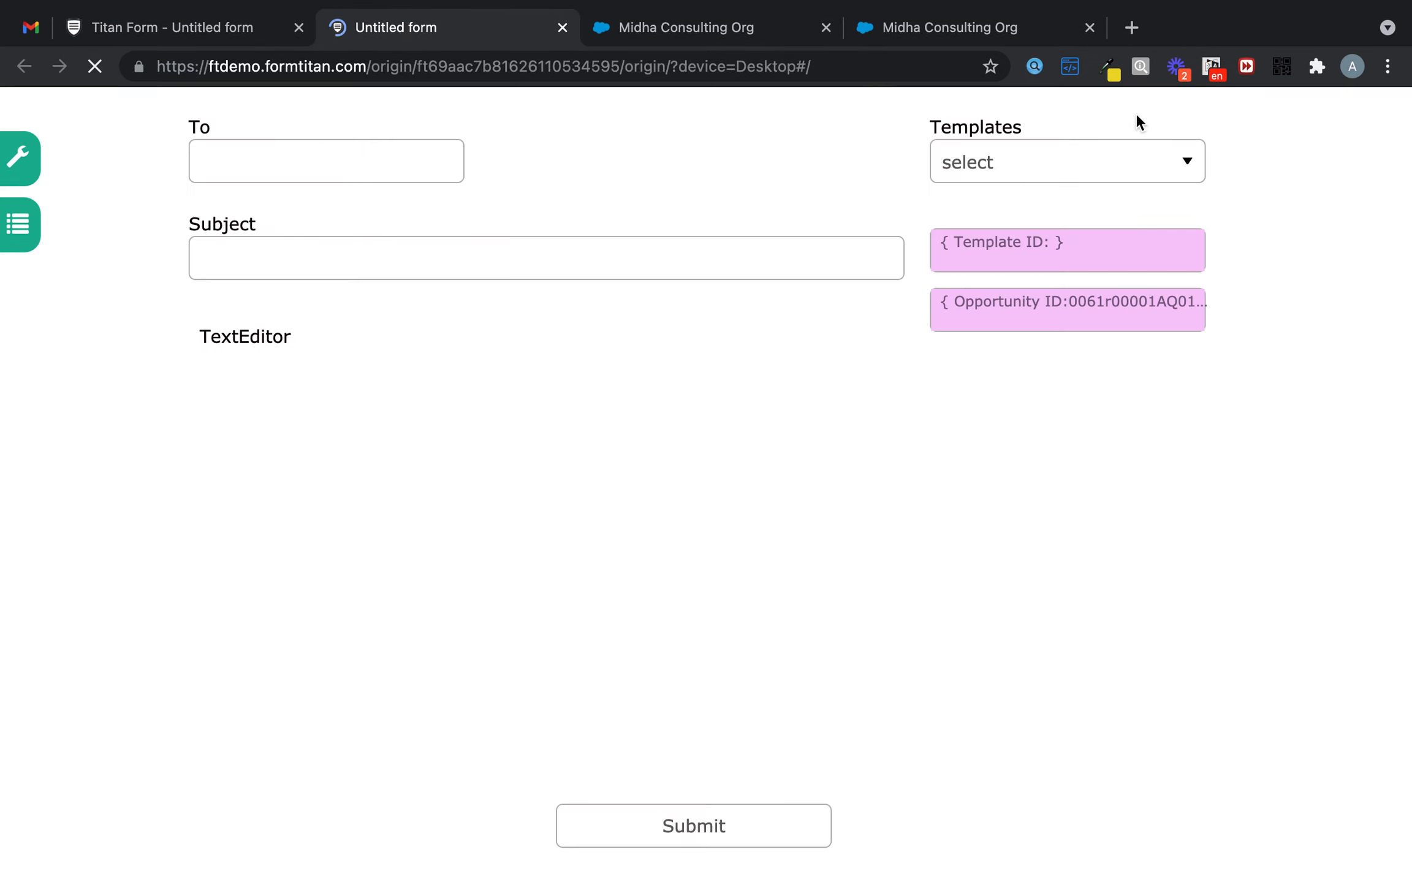
left_click(1106, 157)
left_click(1024, 221)
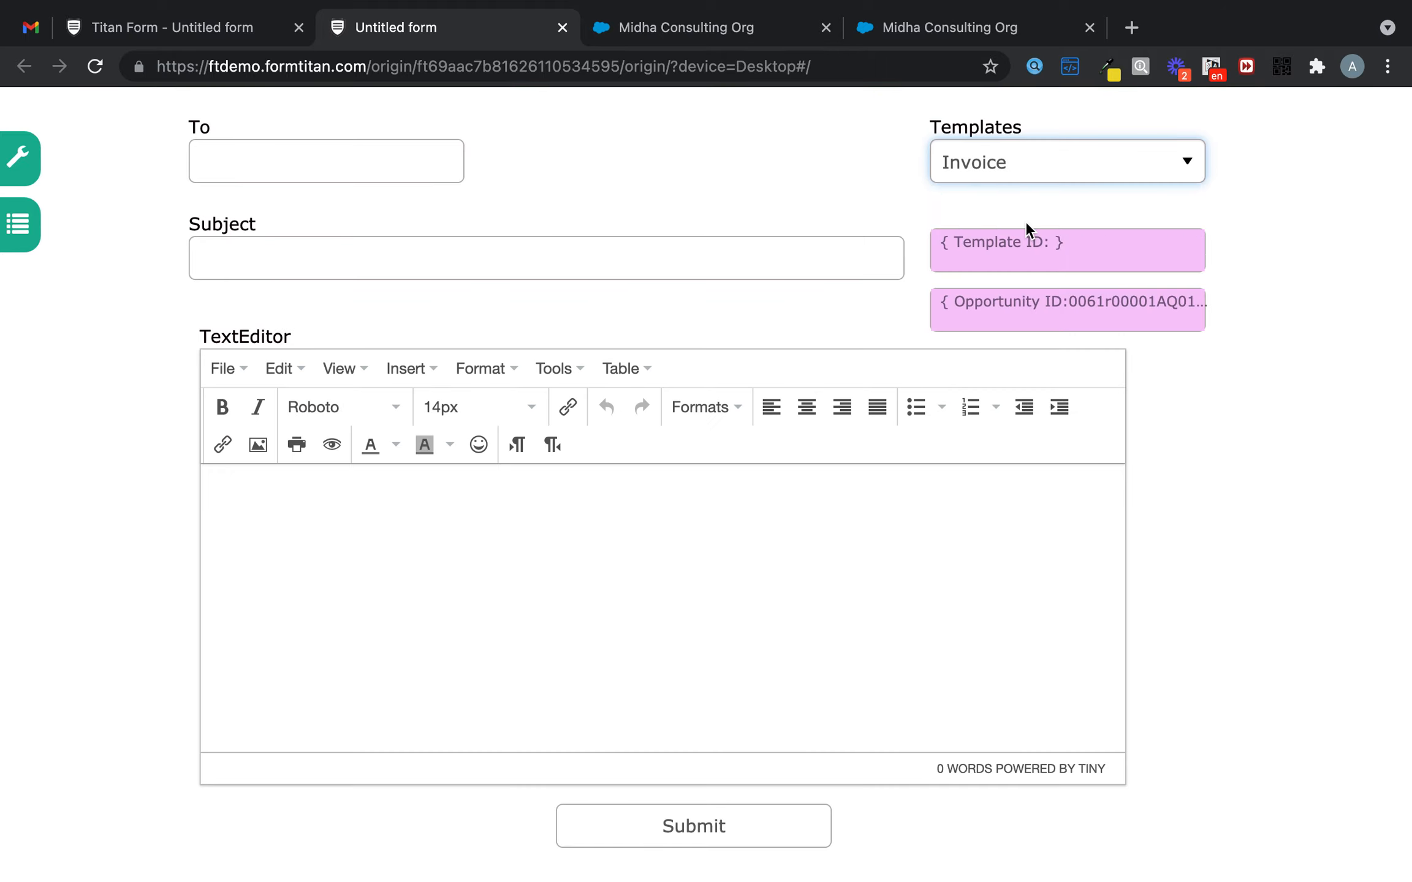
- Try the Furnicom Invoice template, then switch back to the Invoice template
scroll(850, 530, "down", 3)
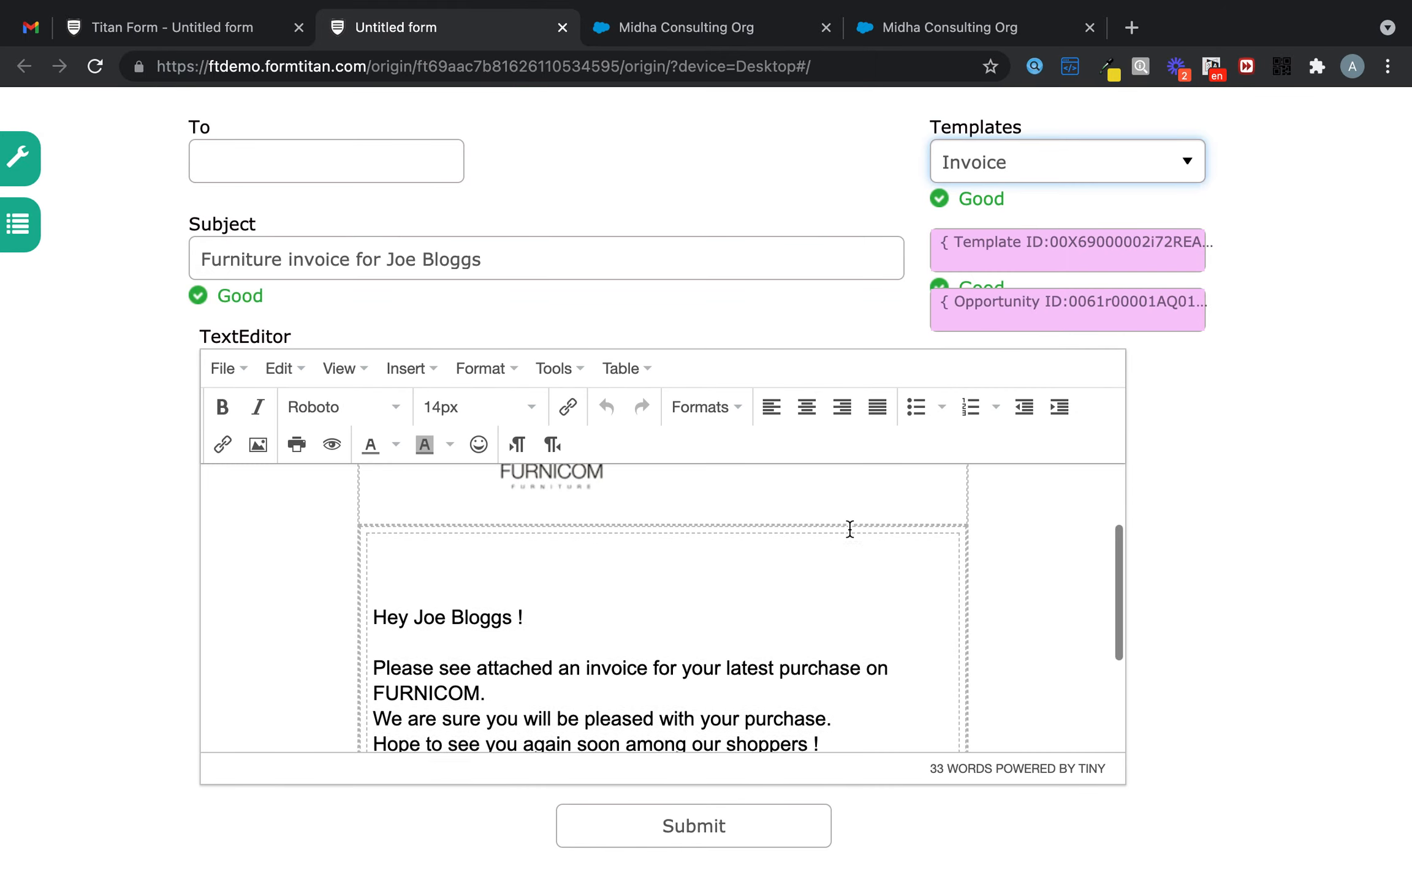
scroll(848, 530, "down", 2)
scroll(848, 530, "up", 4)
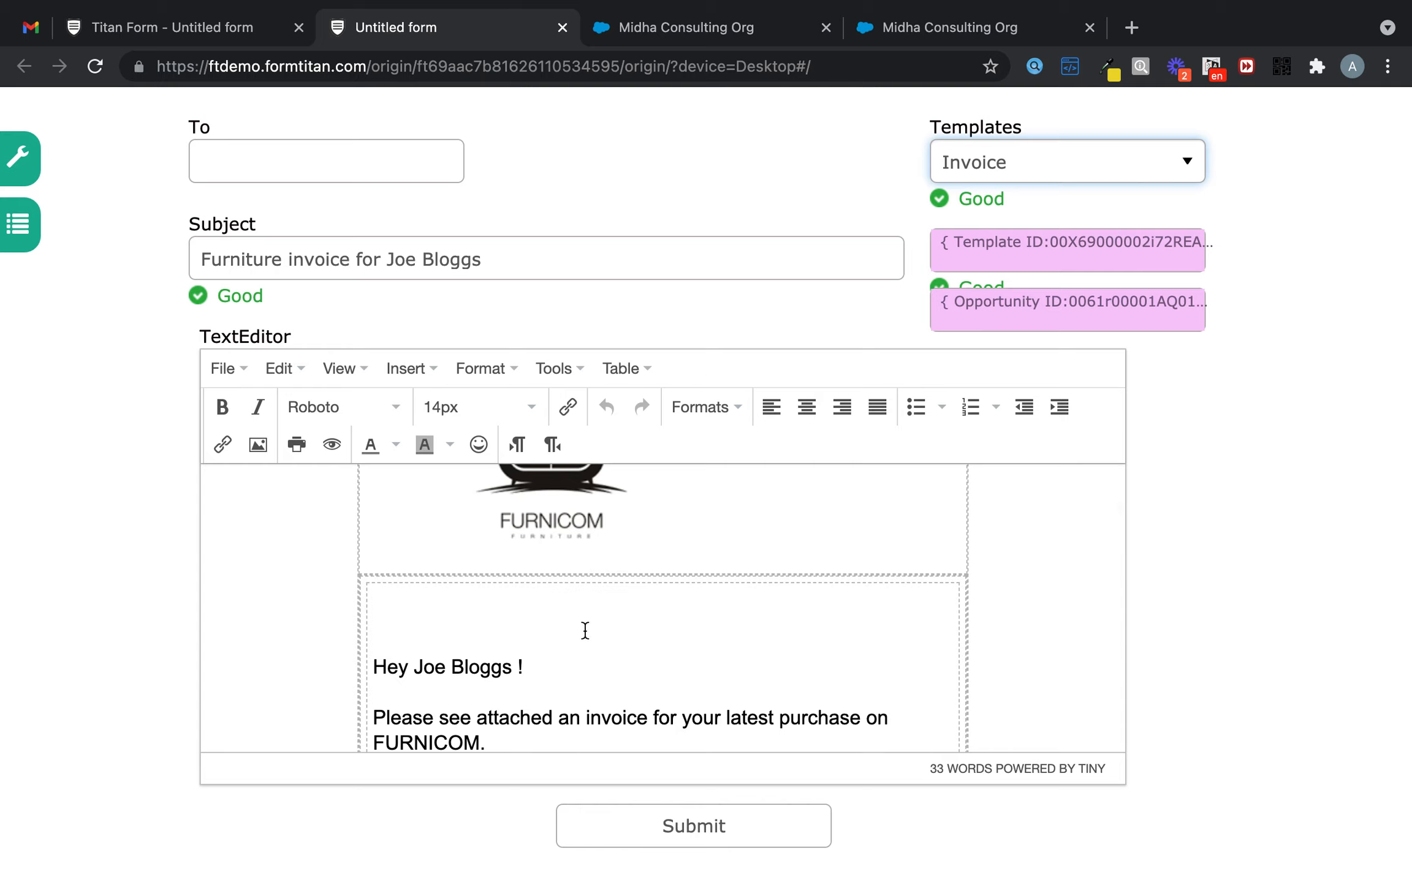
scroll(585, 631, "down", 2)
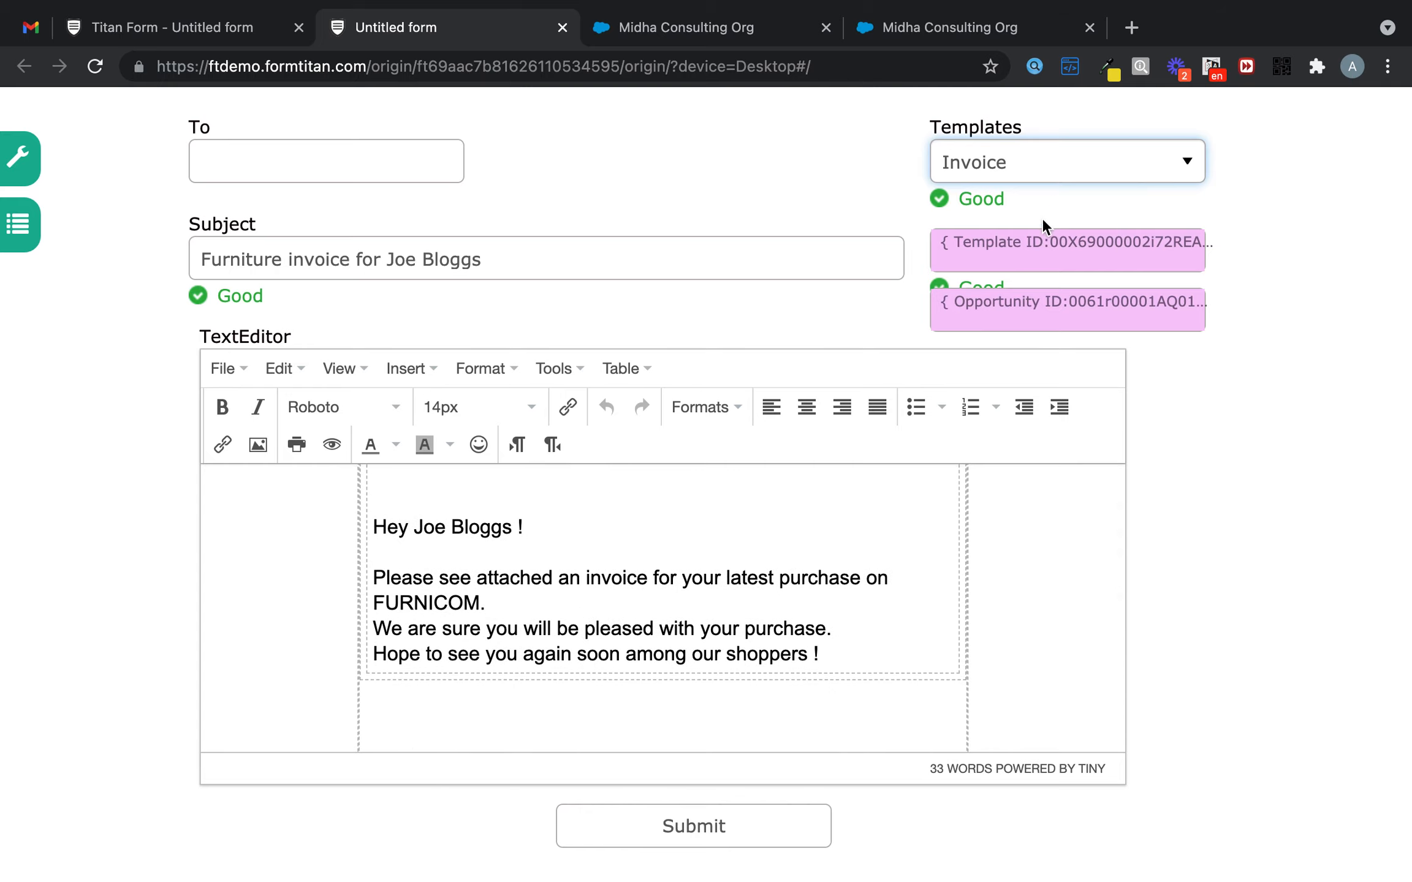
left_click(444, 529)
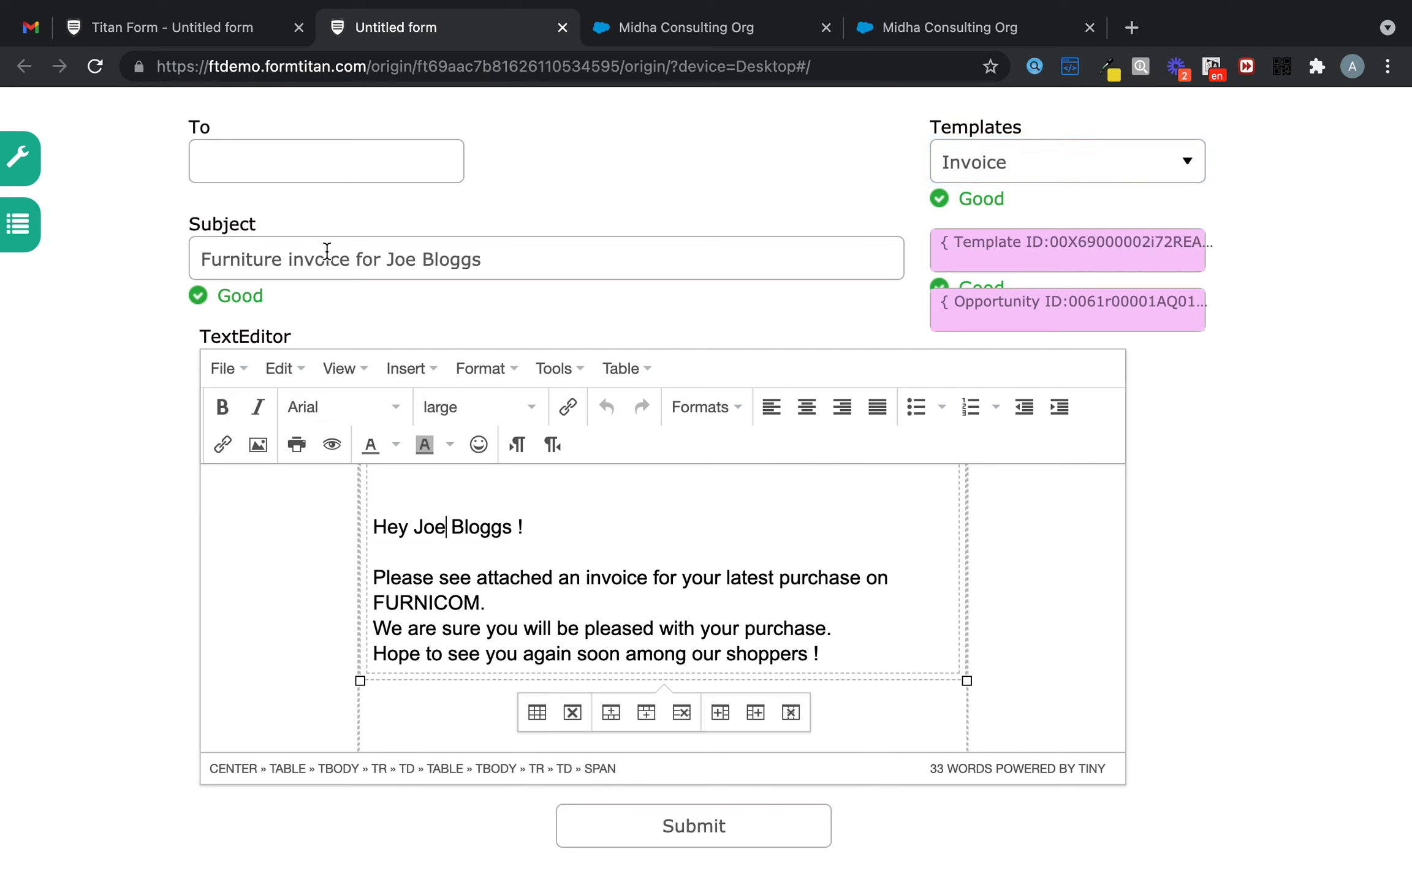
left_click(1091, 158)
left_click(1073, 195)
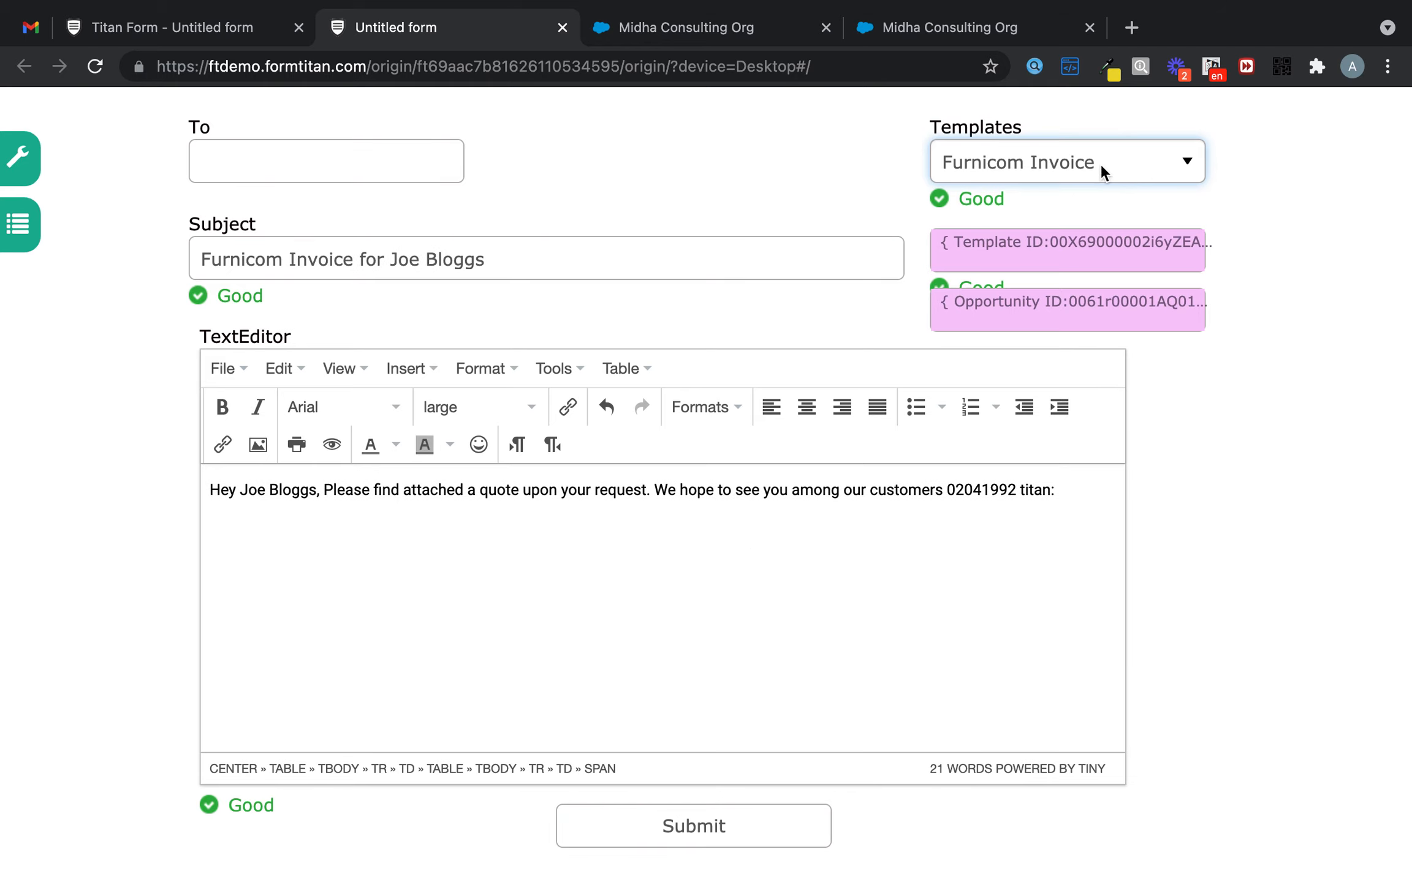
left_click(1115, 143)
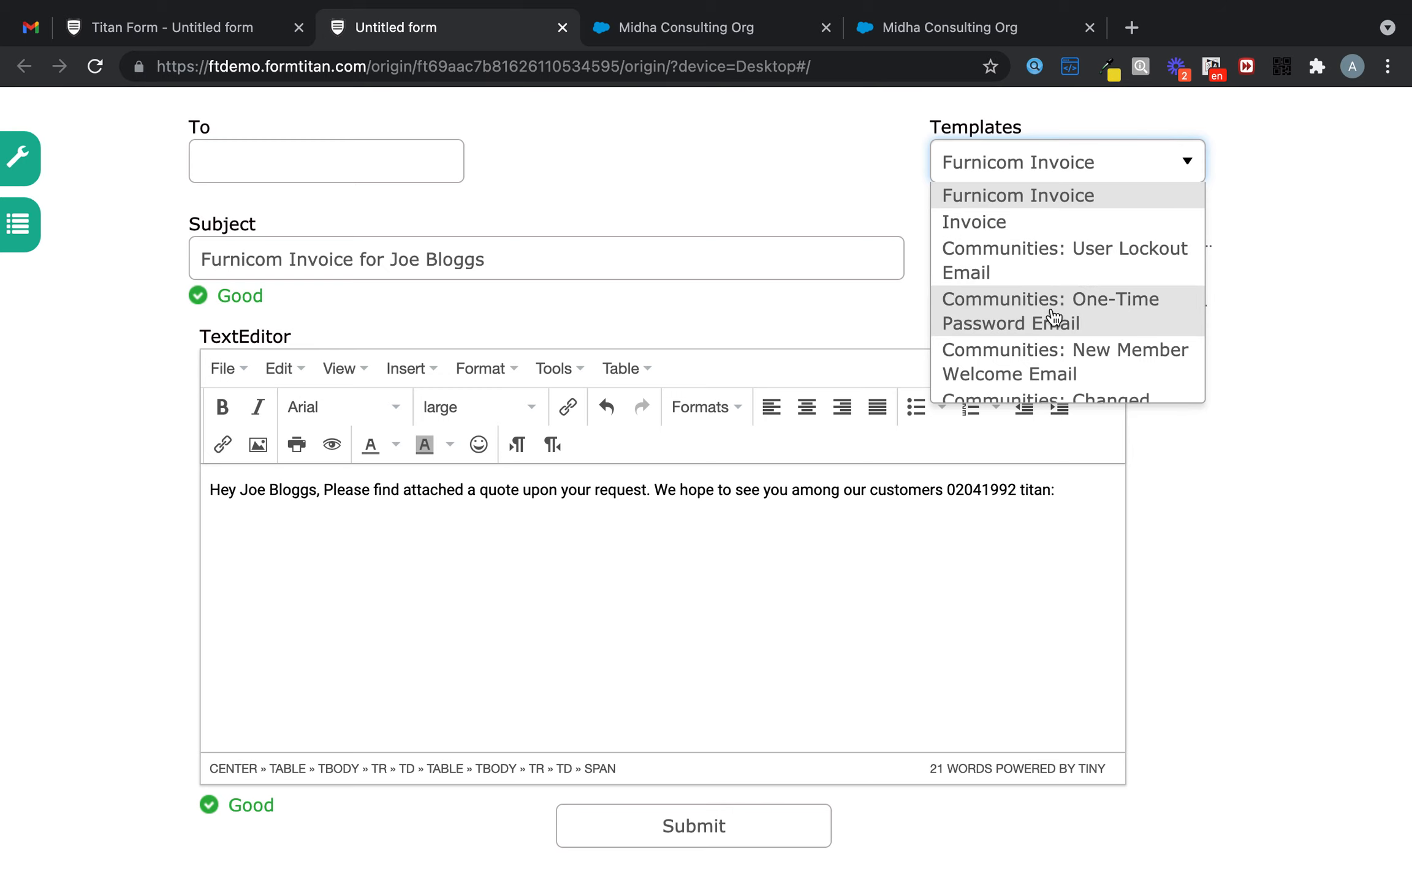
left_click(1017, 219)
scroll(683, 580, "down", 5)
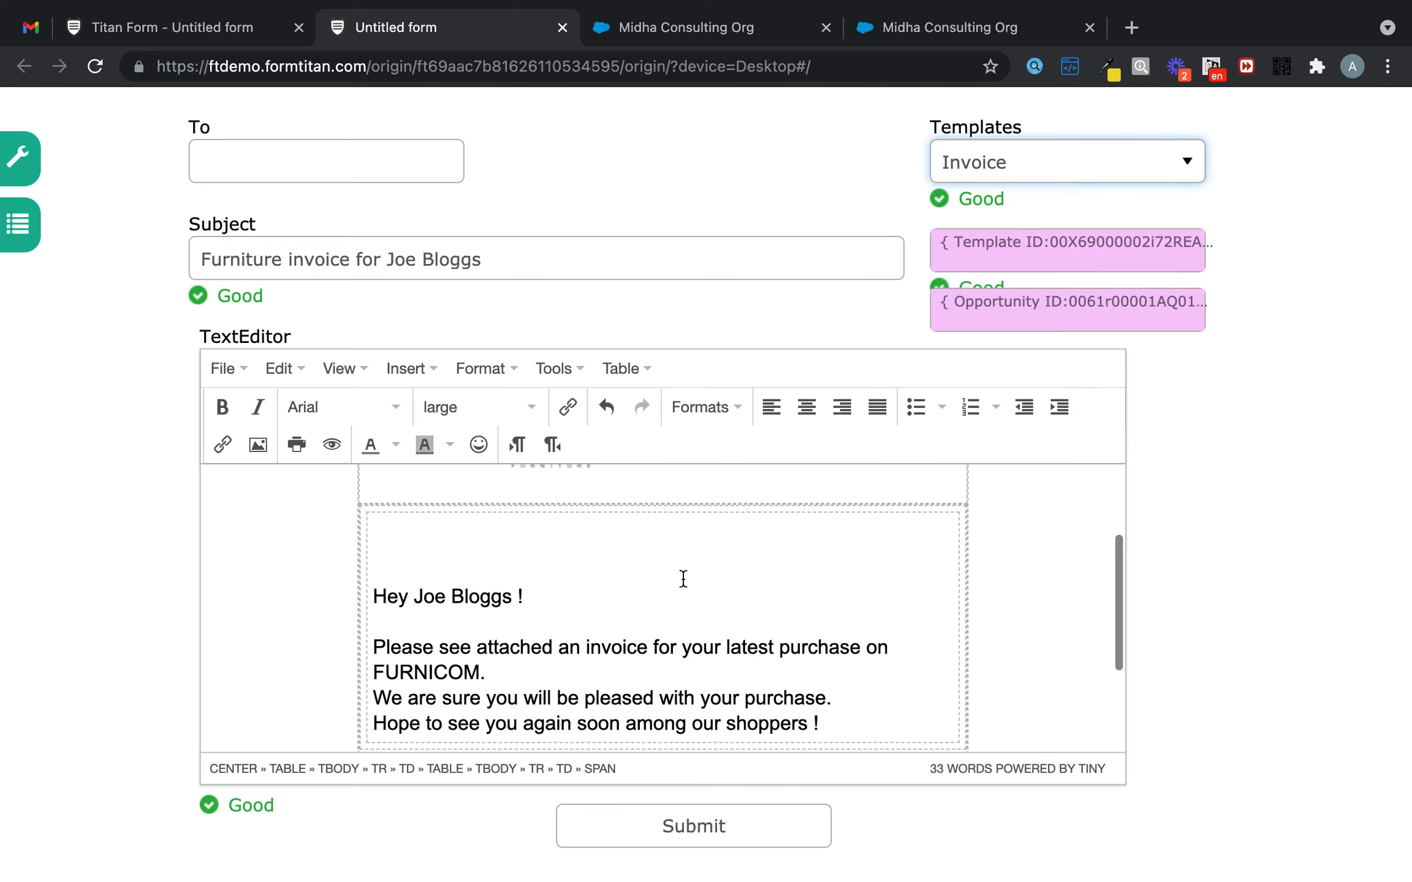
scroll(684, 579, "up", 1)
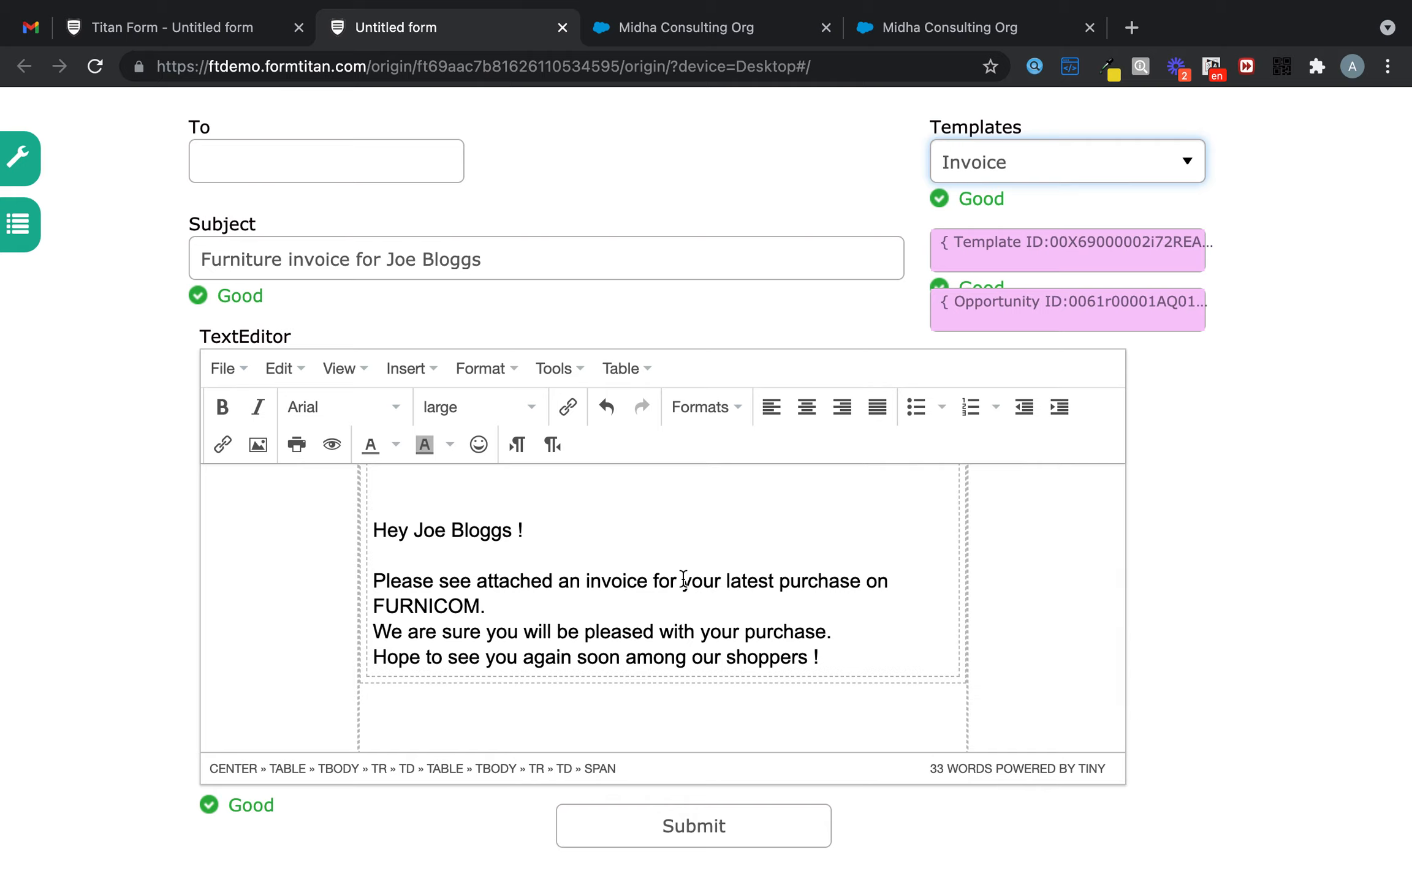
scroll(683, 579, "up", 2)
scroll(682, 580, "down", 2)
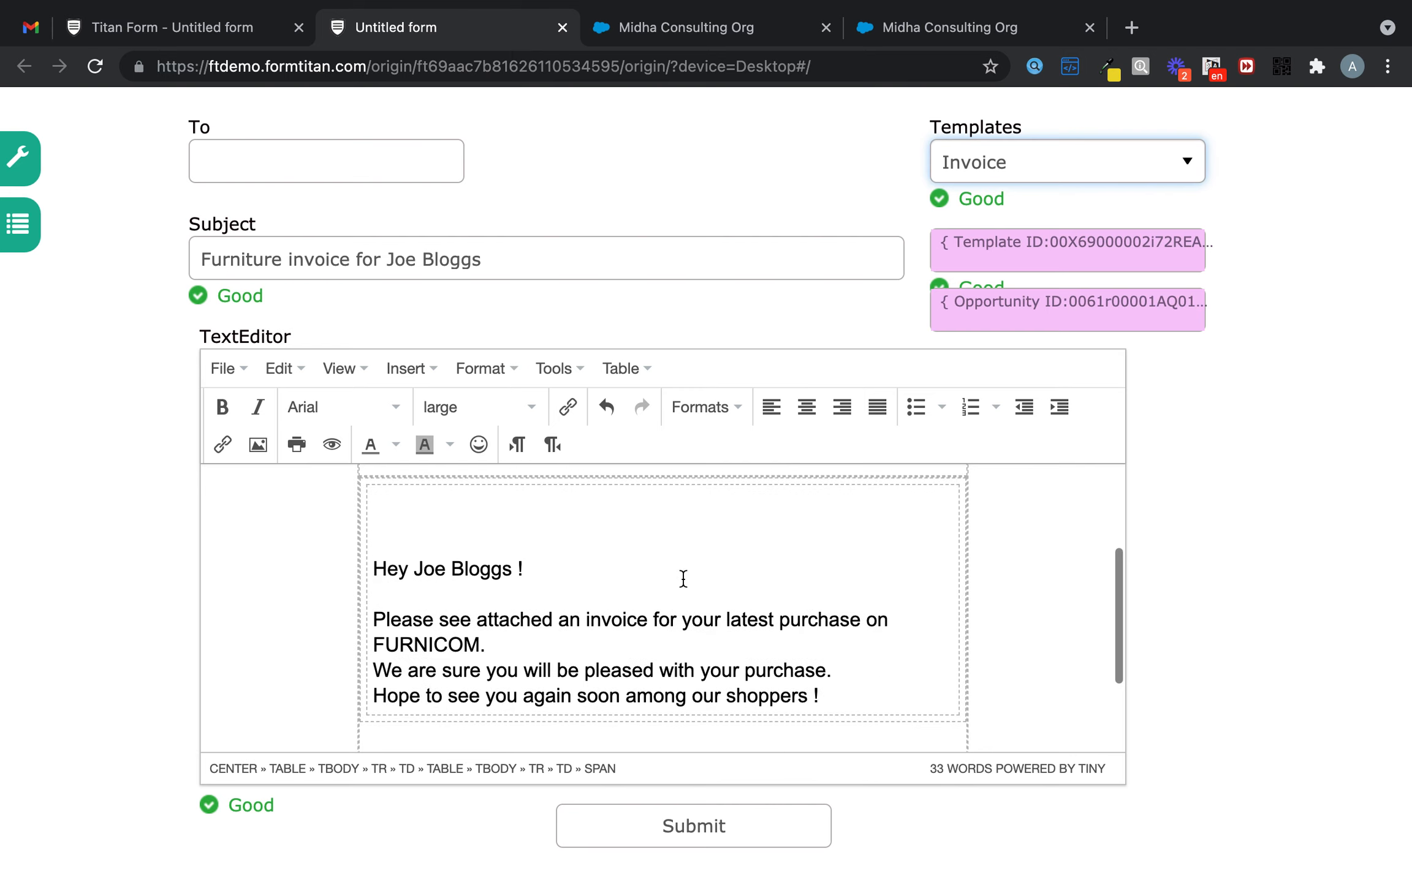
scroll(526, 559, "up", 3)
- Centre the Furnicom logo in the message body
left_click(526, 559)
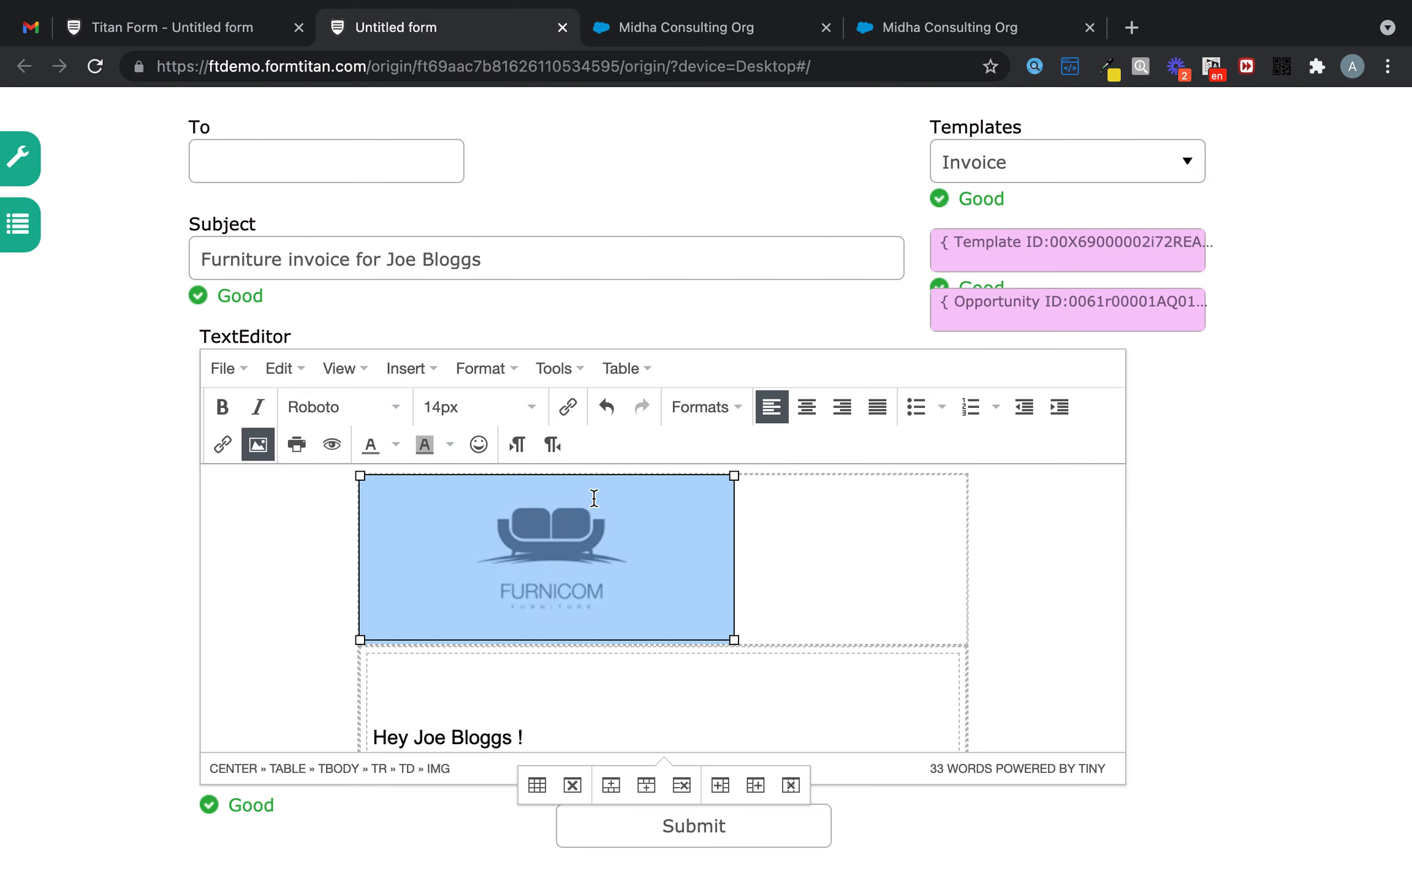
left_click(812, 411)
scroll(769, 590, "down", 3)
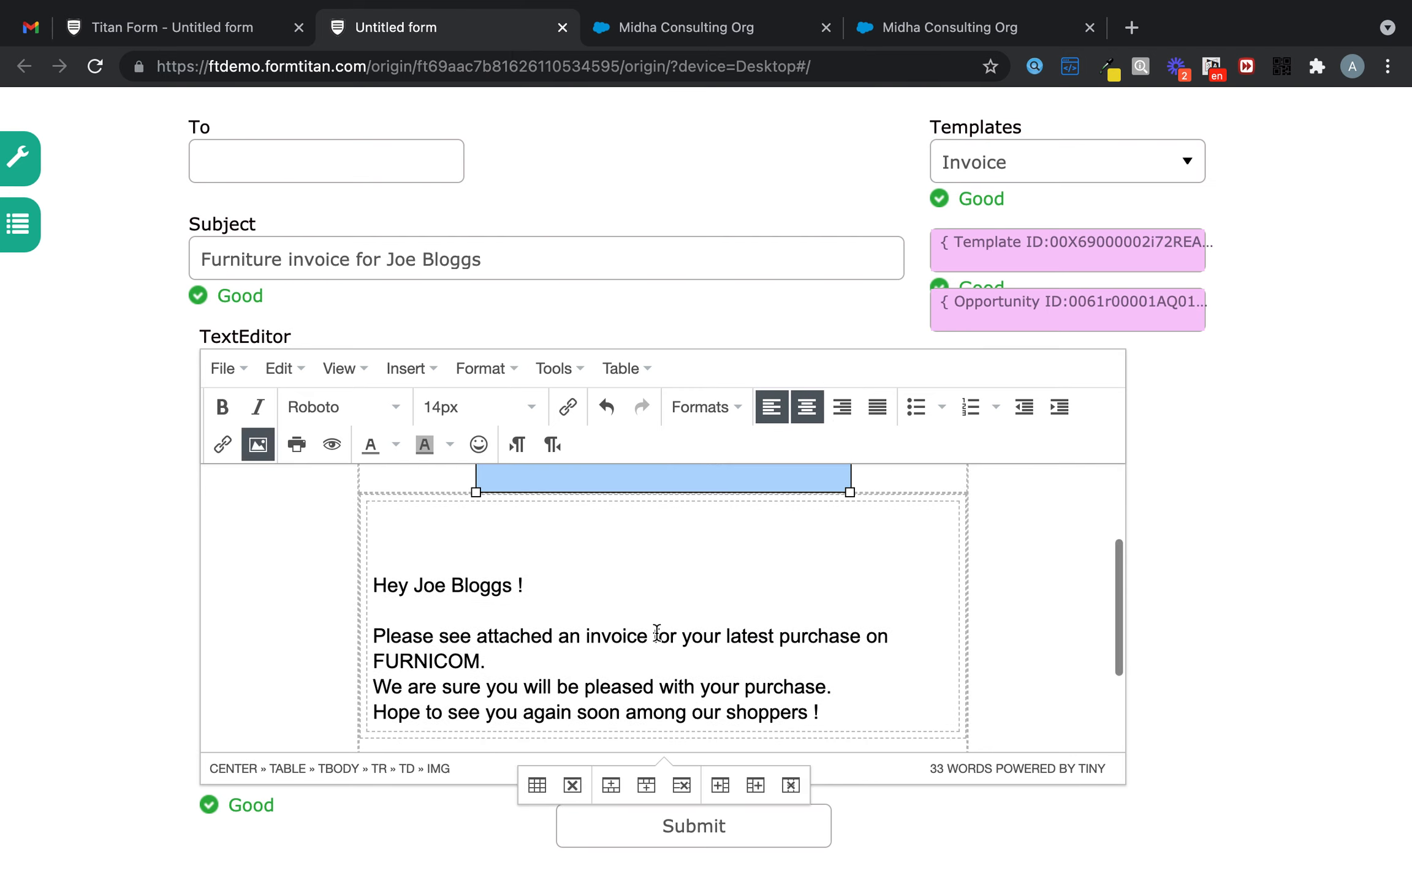
left_click(378, 582)
scroll(390, 579, "down", 2)
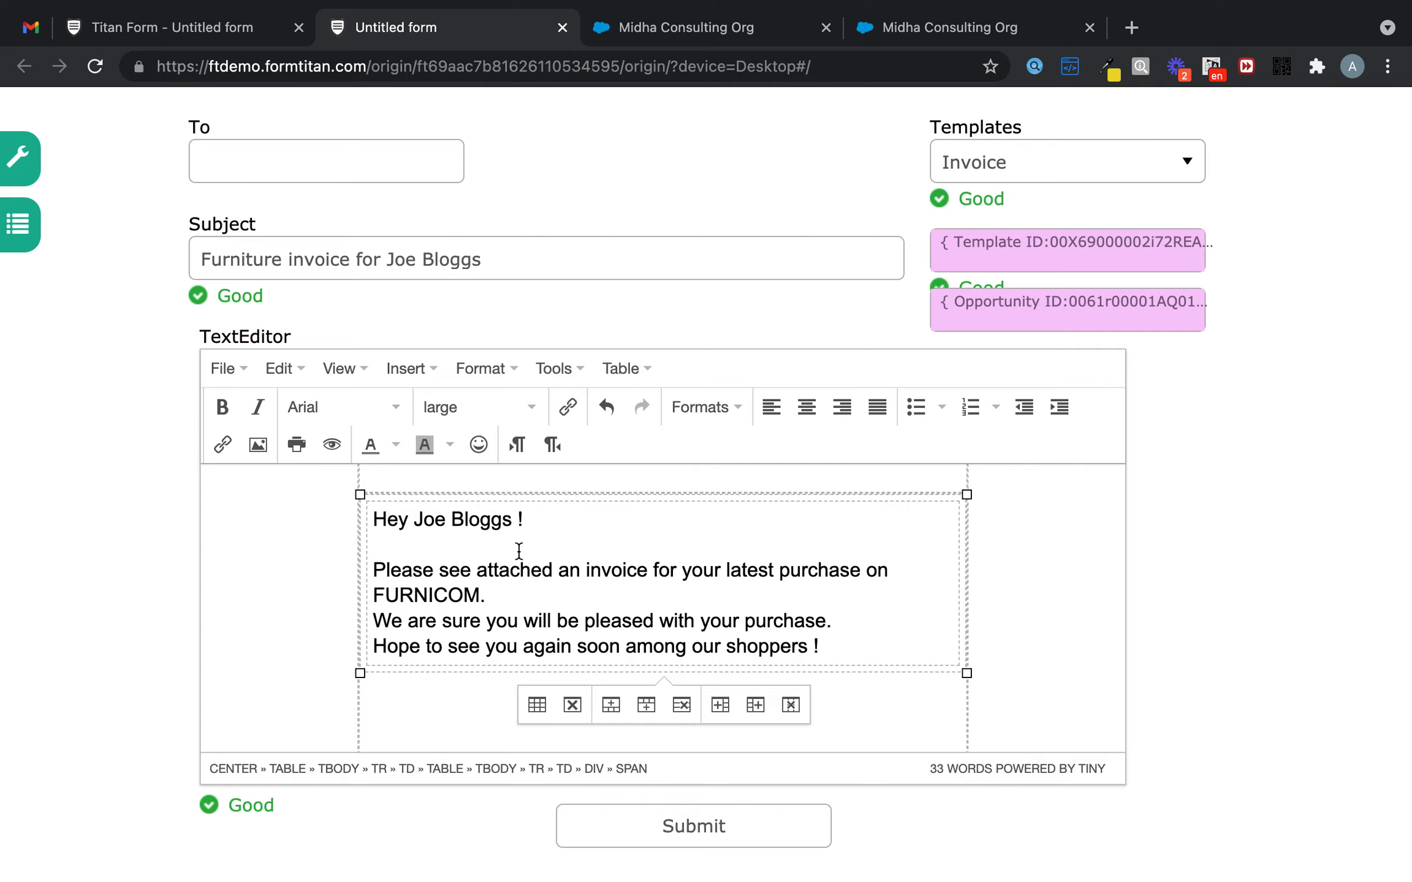
- Remove the stray space before FURNICOM and add blank lines between the invoice paragraphs
key("BackSpace")
key("Down")
key("Return")
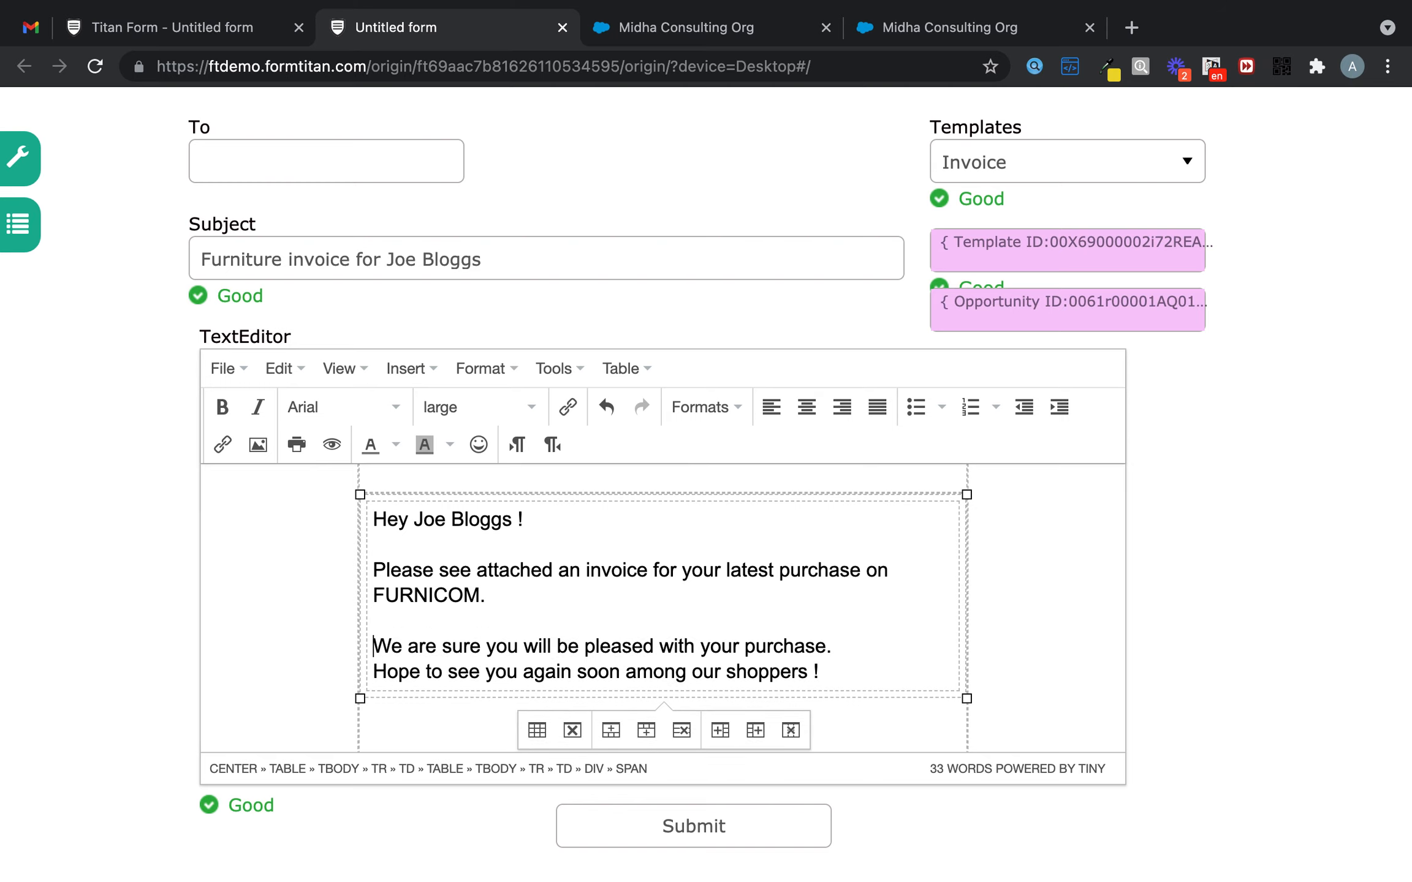
left_click(375, 671)
key("Return")
scroll(507, 637, "down", 3)
scroll(439, 639, "up", 1)
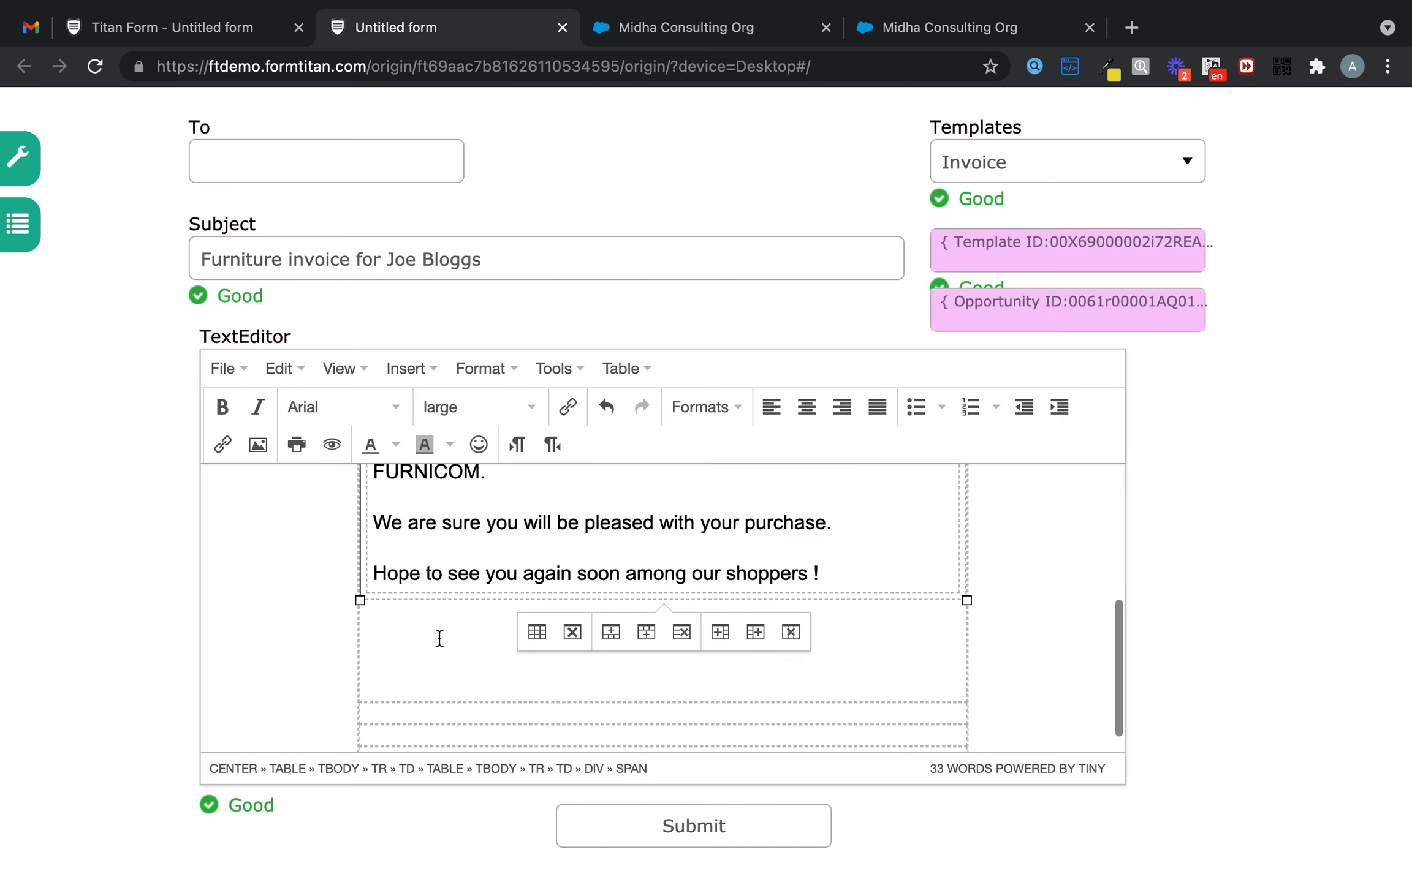
left_click(439, 639)
- Sign off the message with 'Thanks' and 'Titan' on separate lines
left_click(863, 573)
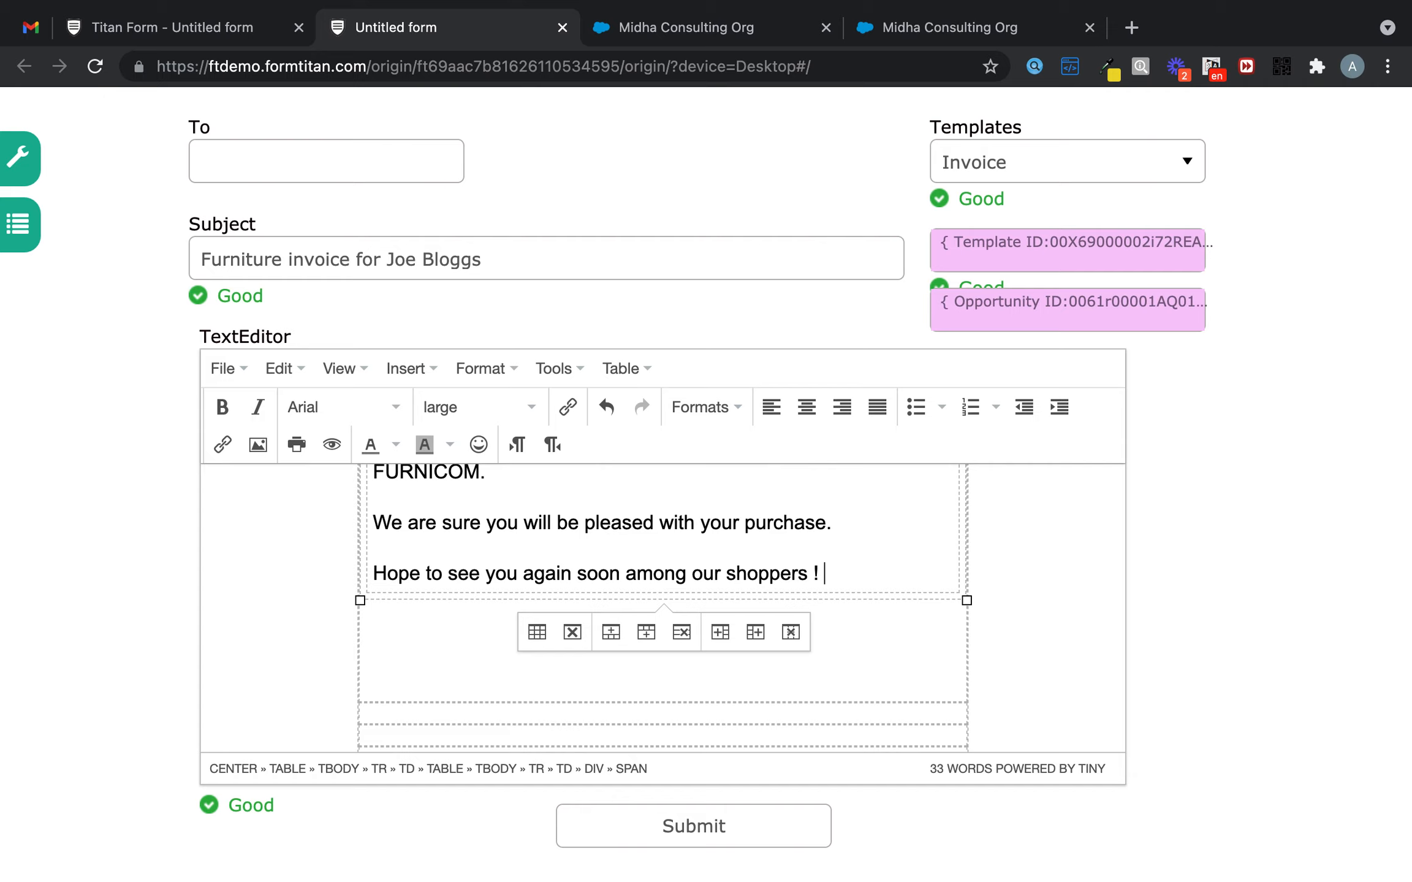
key("Return")
type("Thanks")
key("Return")
type("Ani")
key("BackSpace")
key("BackSpace")
key("BackSpace")
type("Titan")
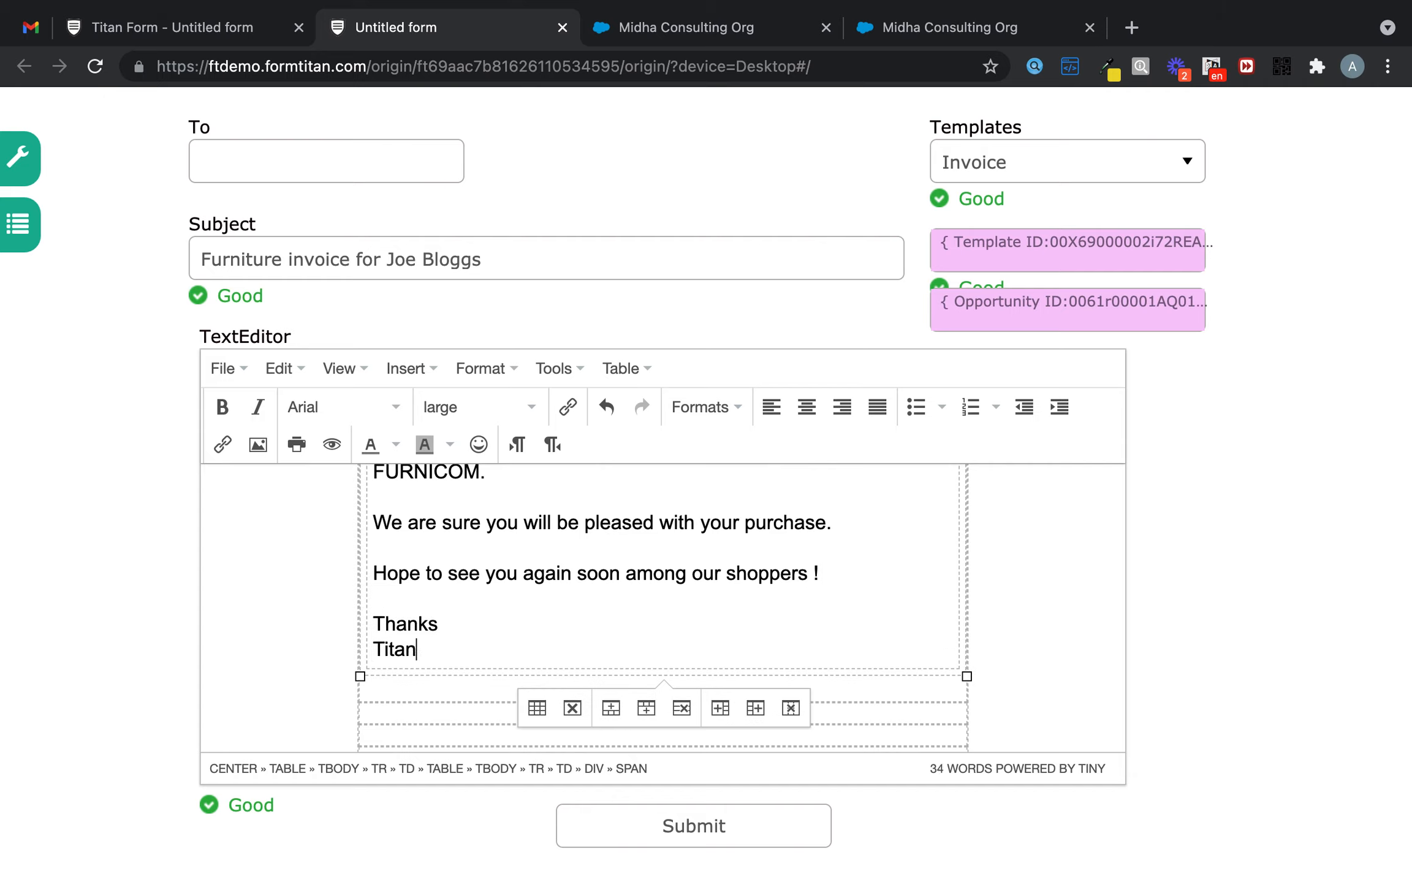
- Enter the recipient's e-mail address in the To field and submit the form
left_click(419, 168)
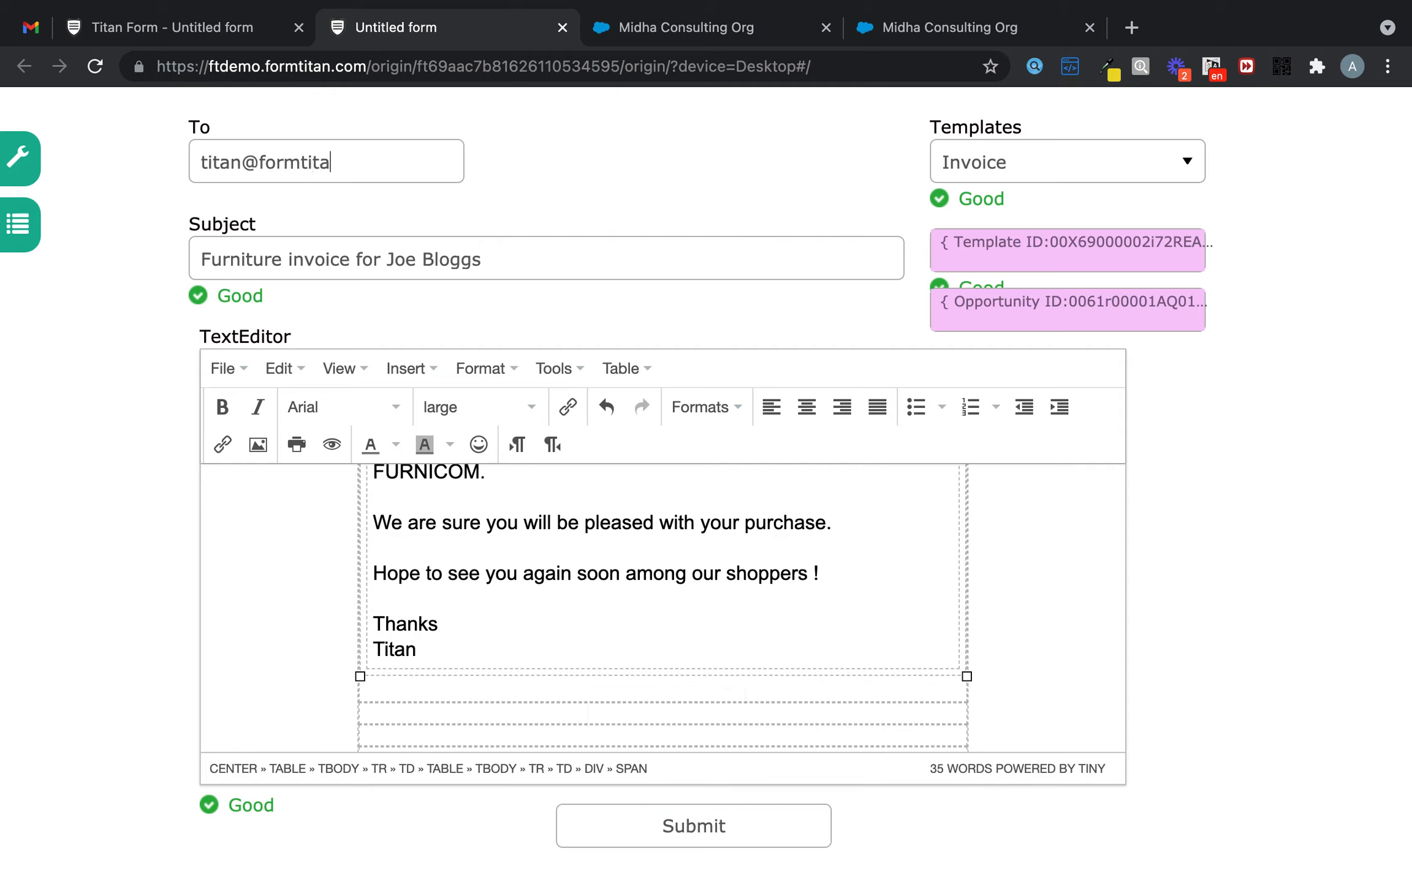
left_click(735, 828)
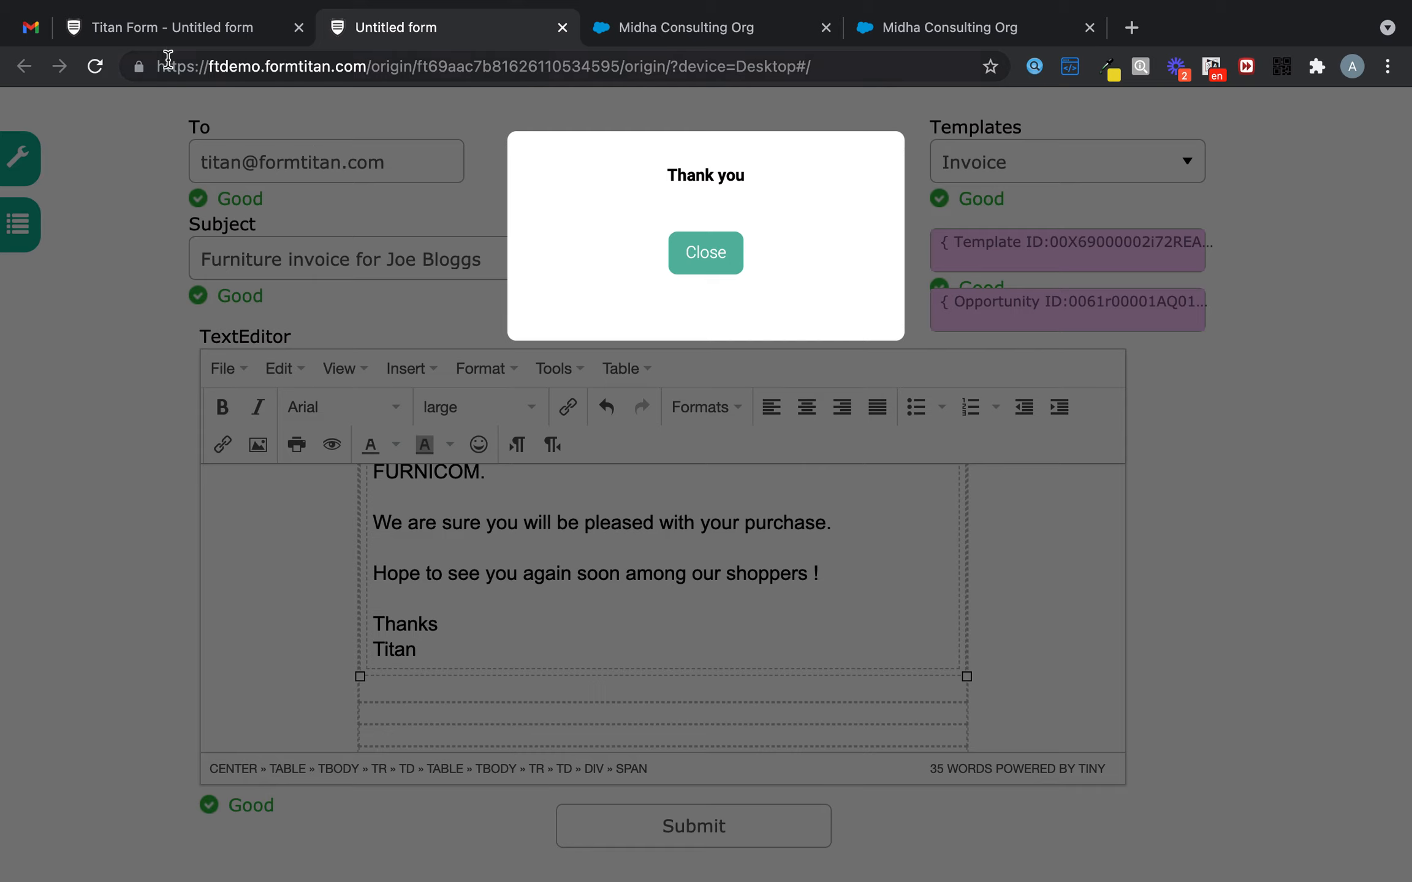
- Back in the builder, turn off emailing submissions to the form owner
left_click(693, 251)
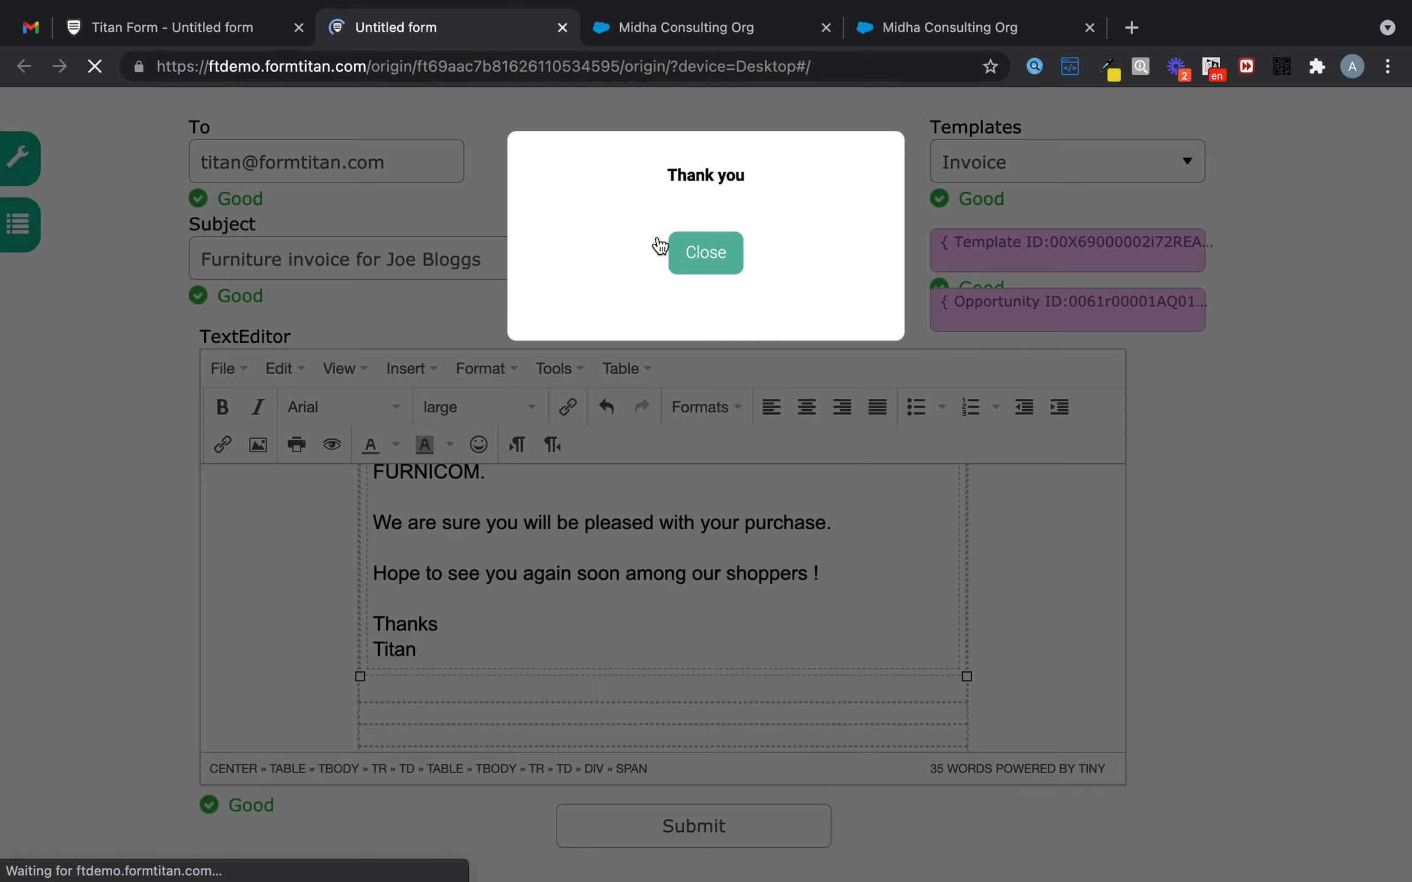
left_click(182, 29)
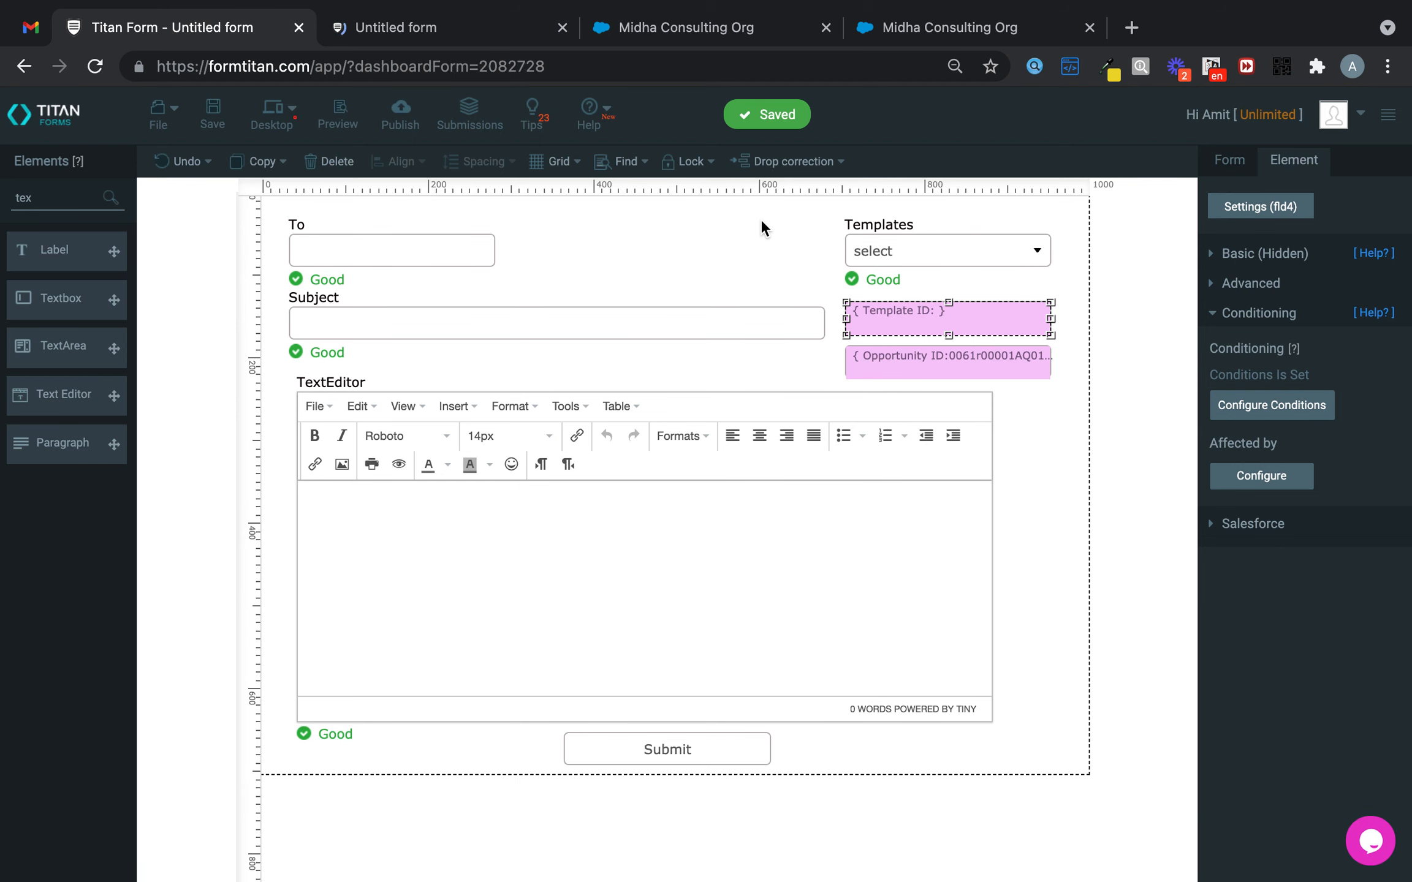
left_click(1229, 159)
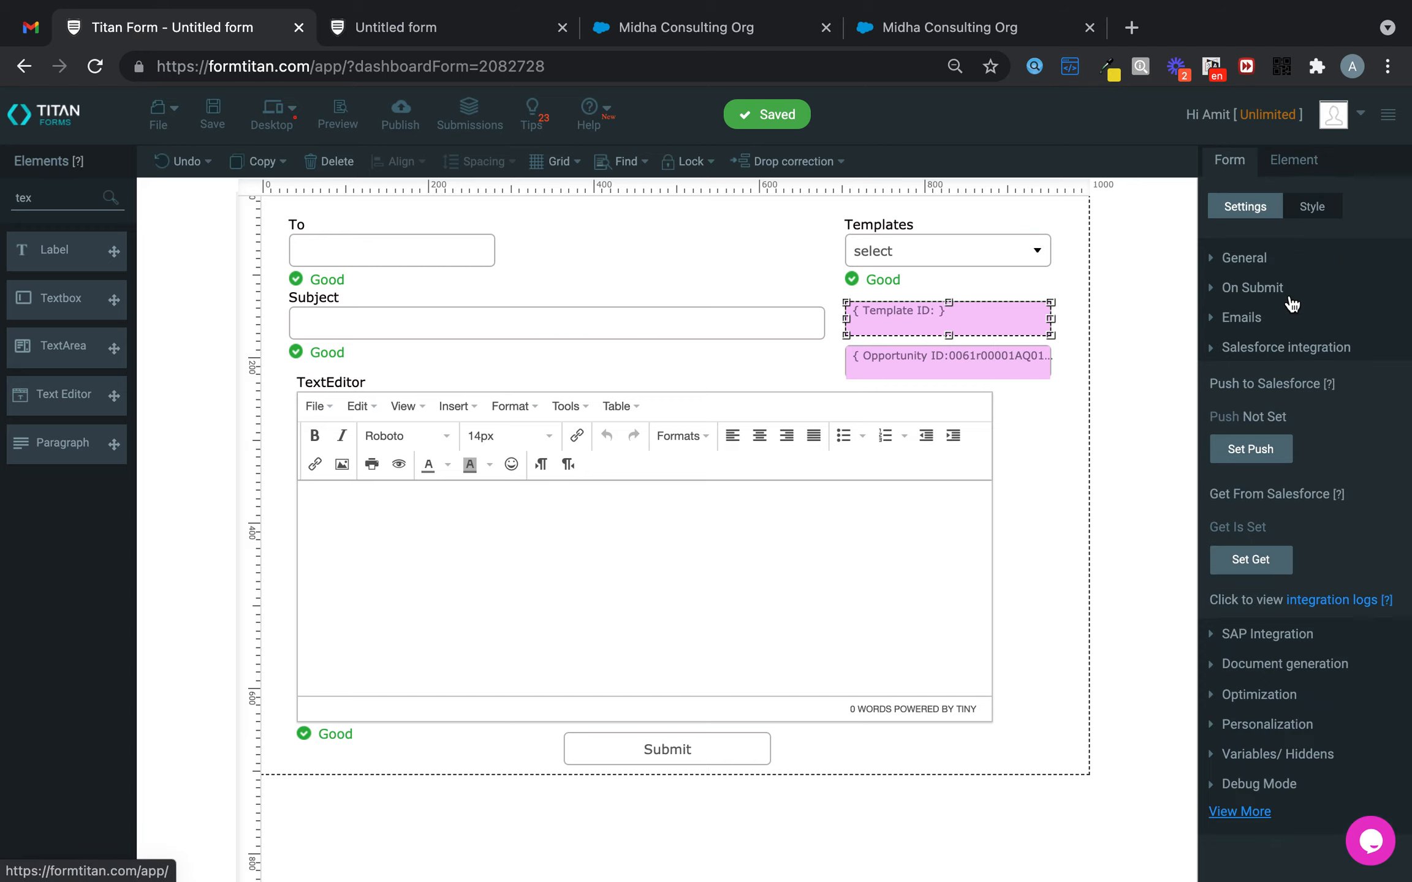
left_click(1250, 317)
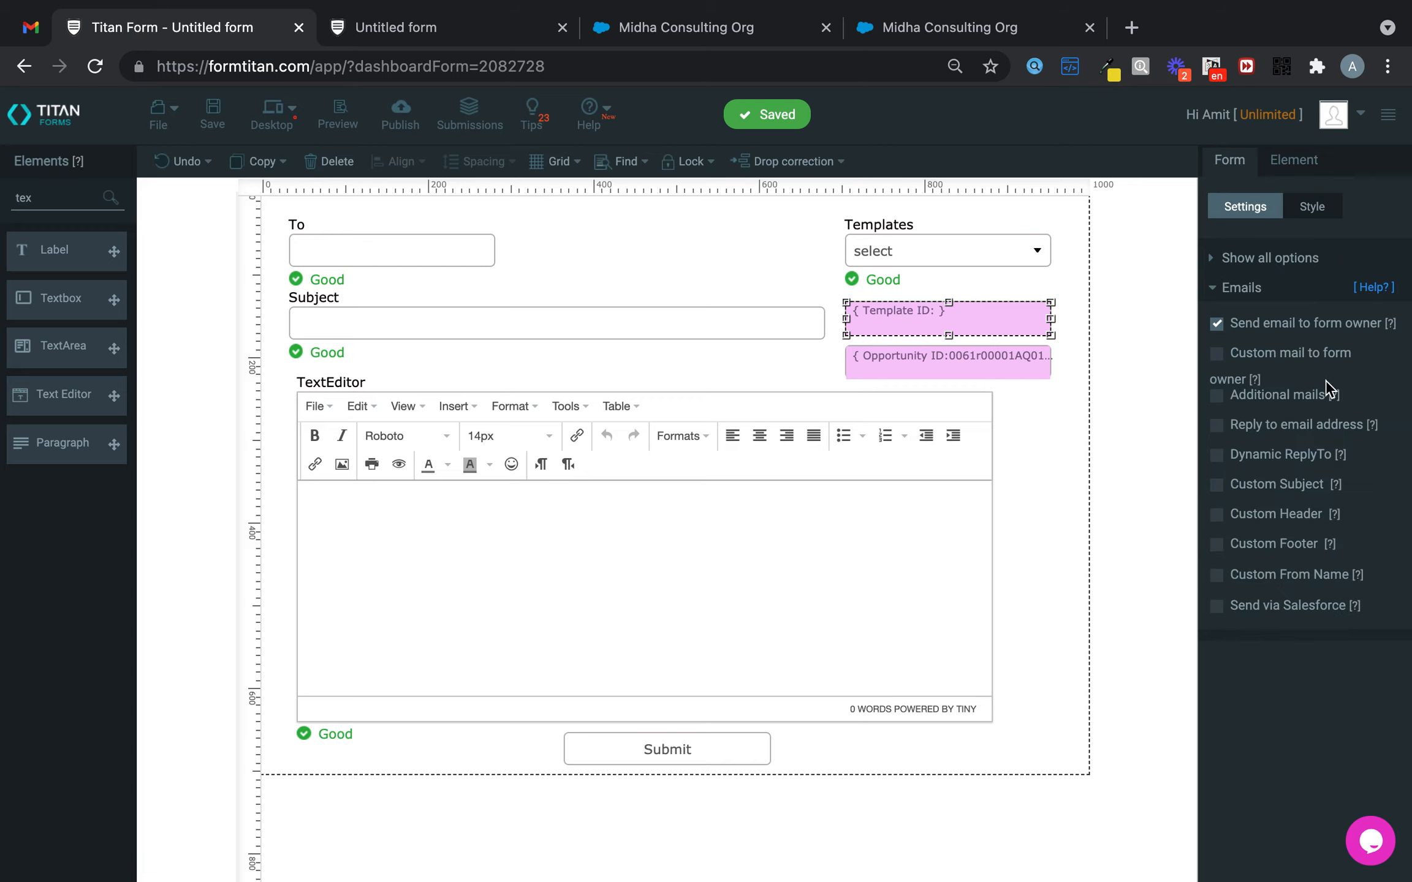
left_click(1216, 326)
left_click(1217, 354)
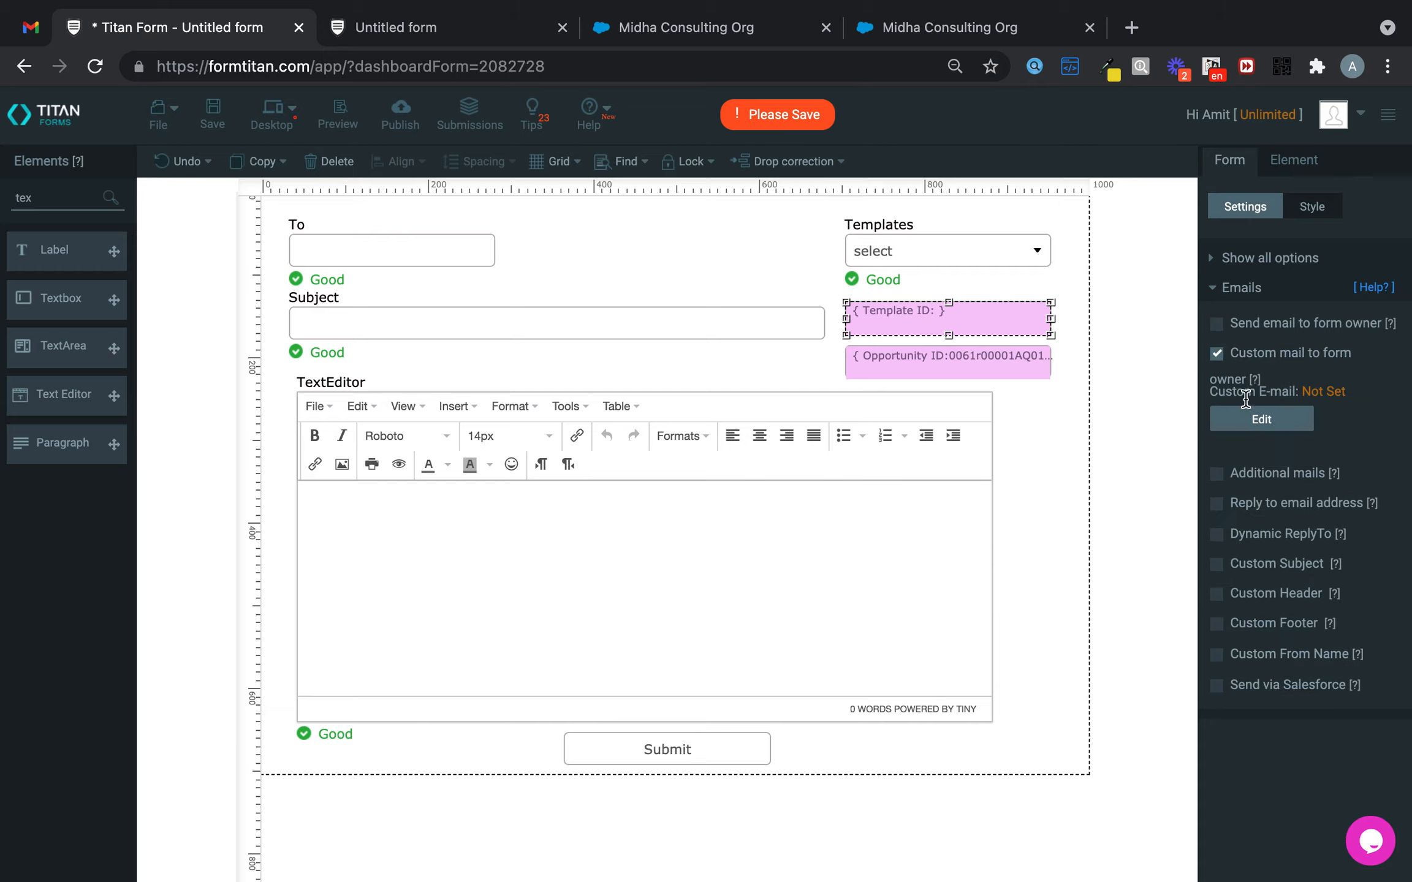
left_click(1218, 353)
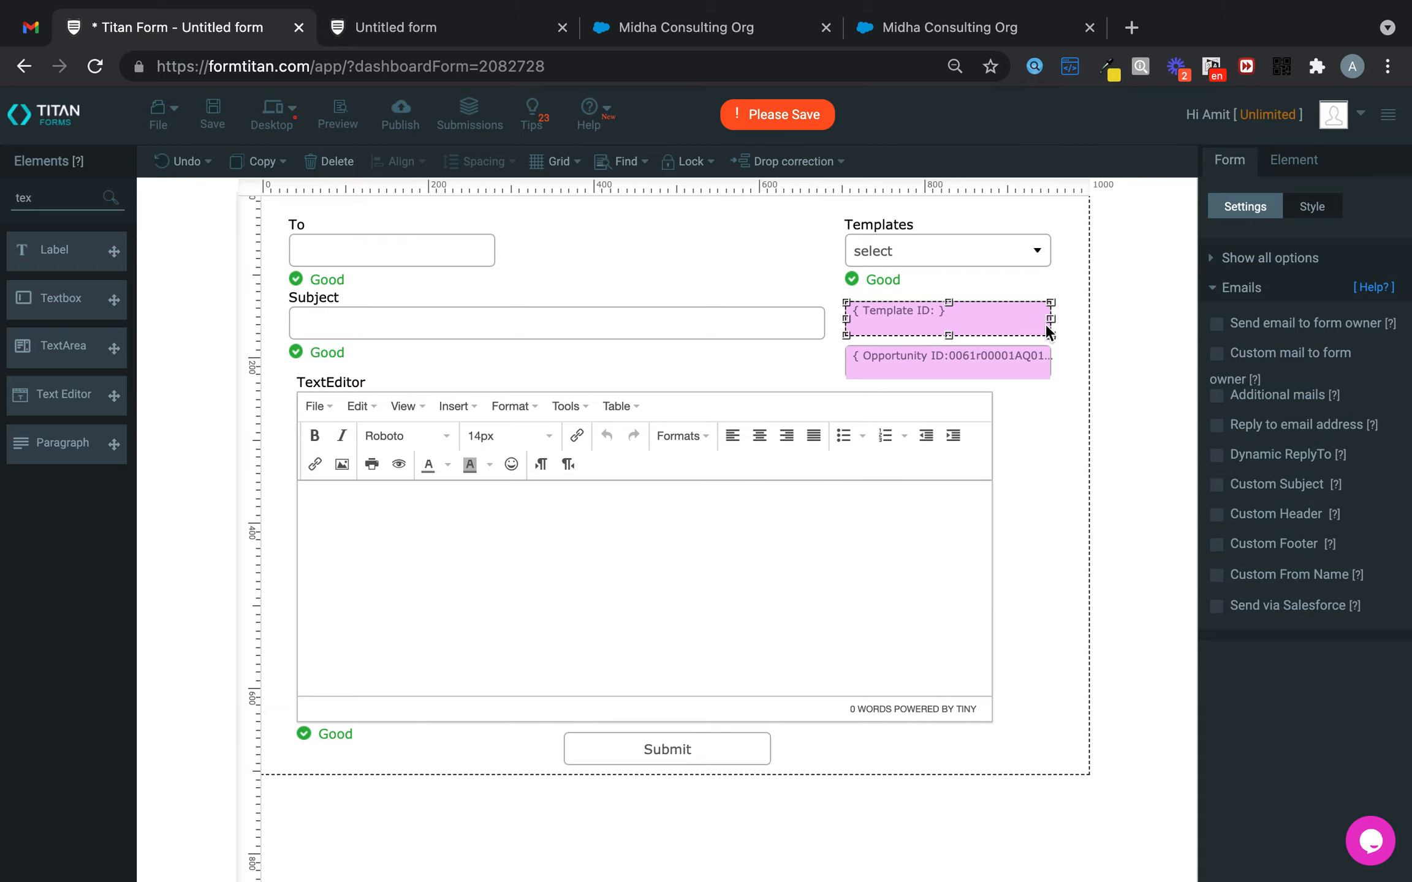
- Give the To field a custom e-mail whose HTML message is the TextEditor field
left_click(455, 250)
left_click(1259, 253)
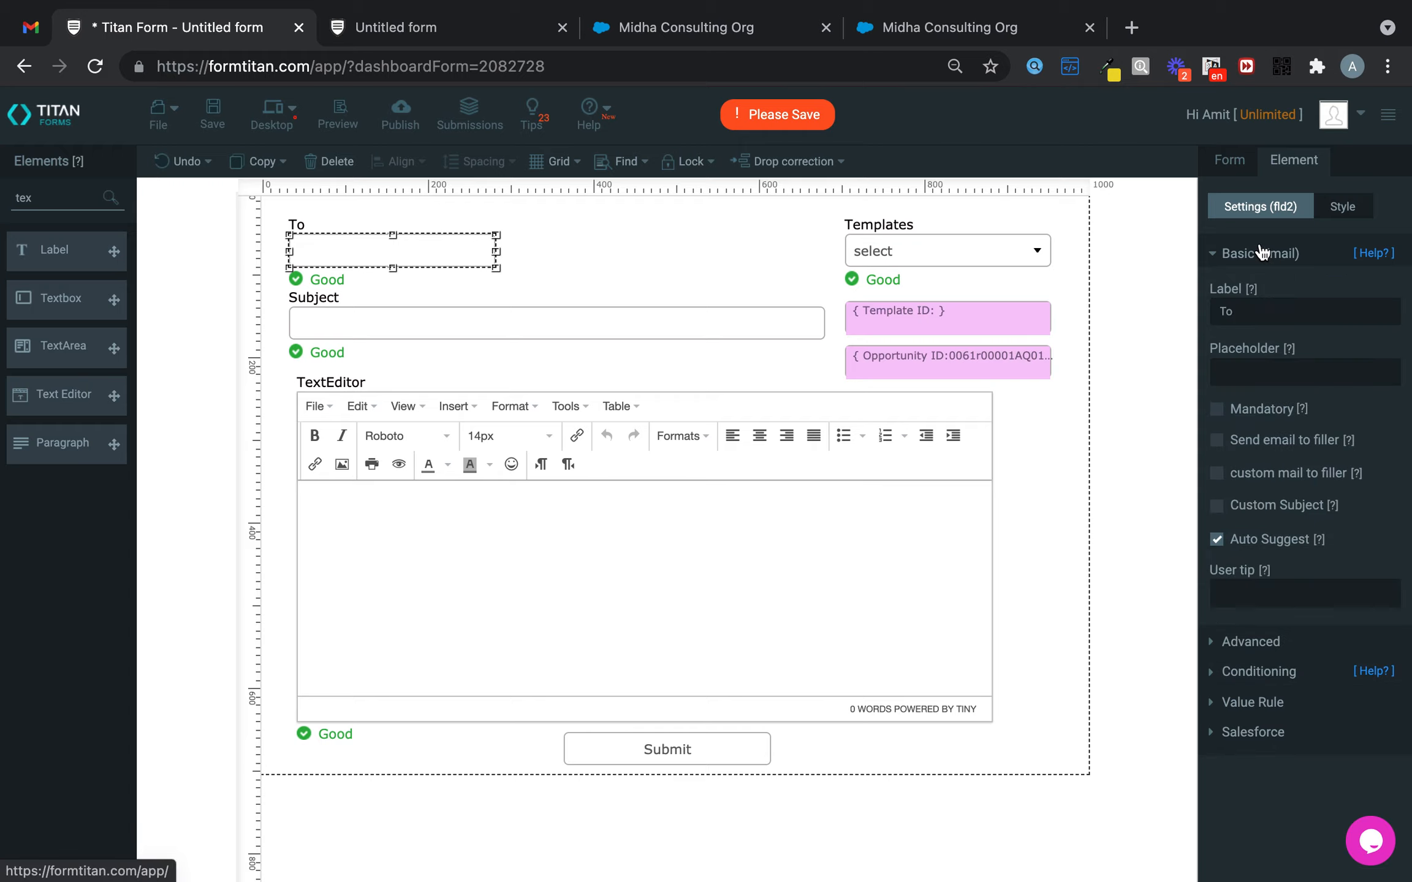
left_click(1217, 473)
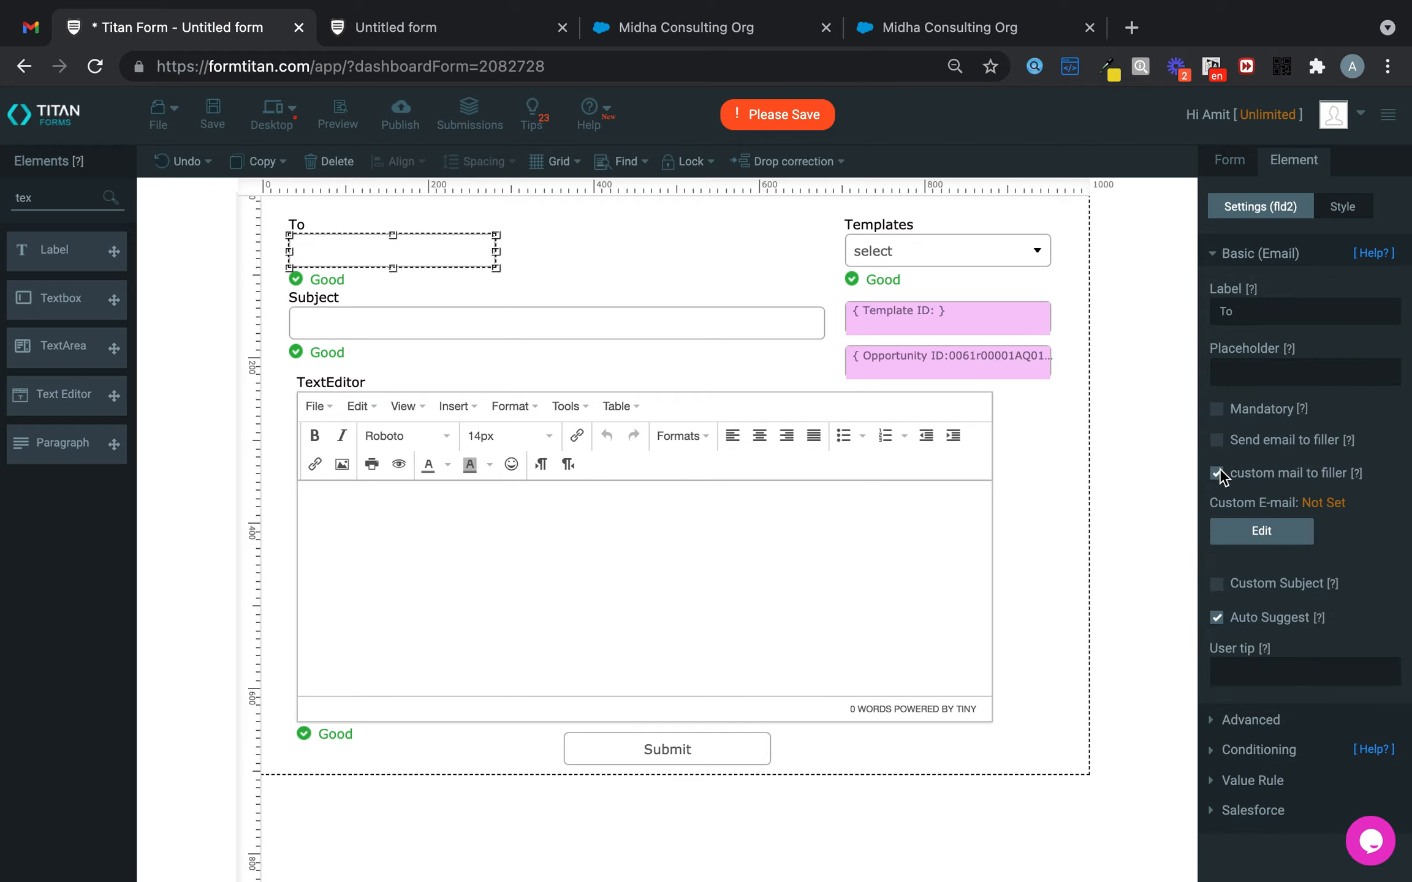
left_click(1270, 530)
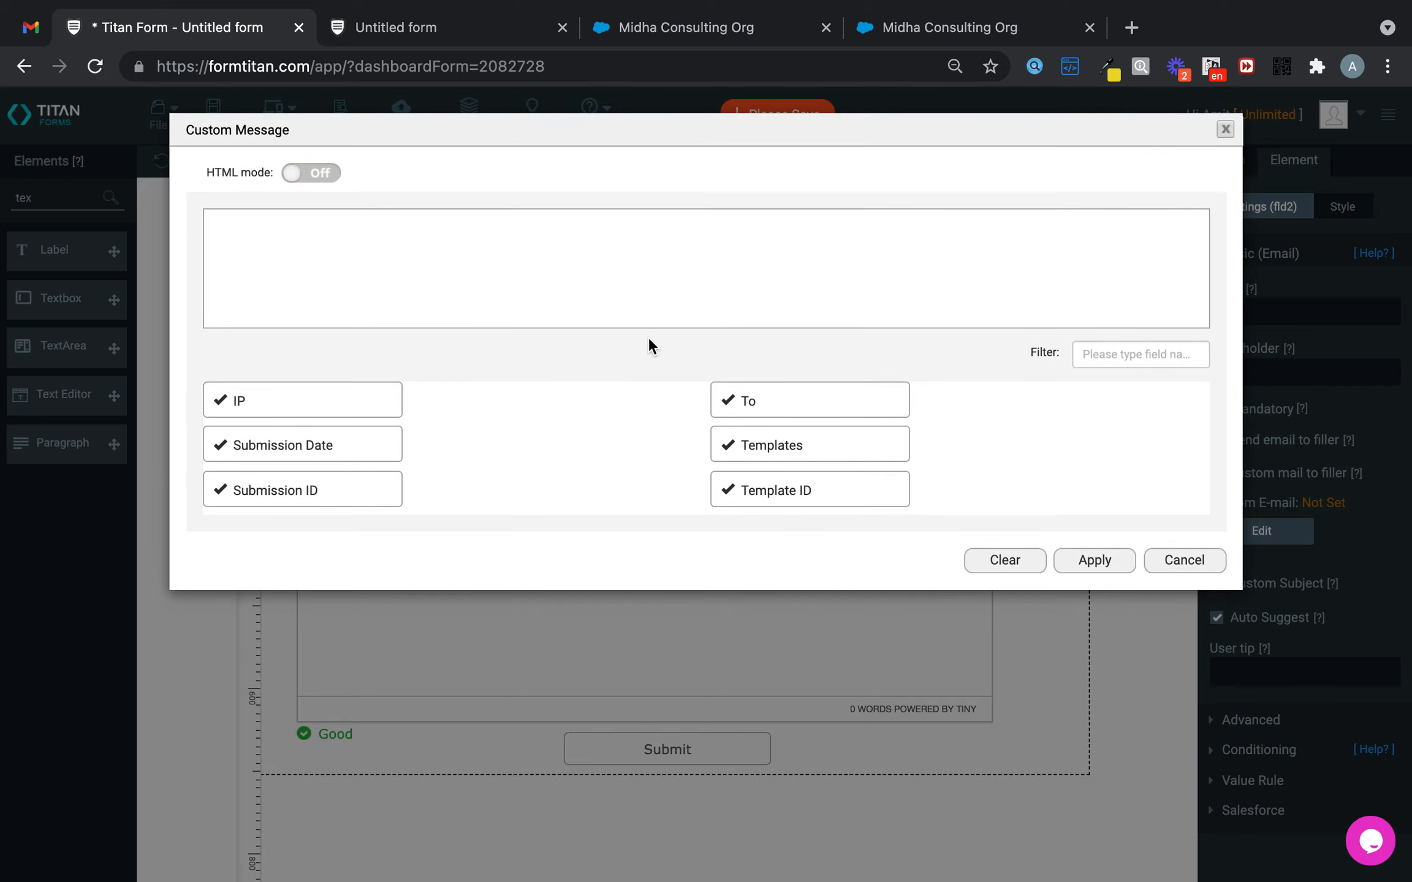
left_click(294, 168)
left_click(264, 258)
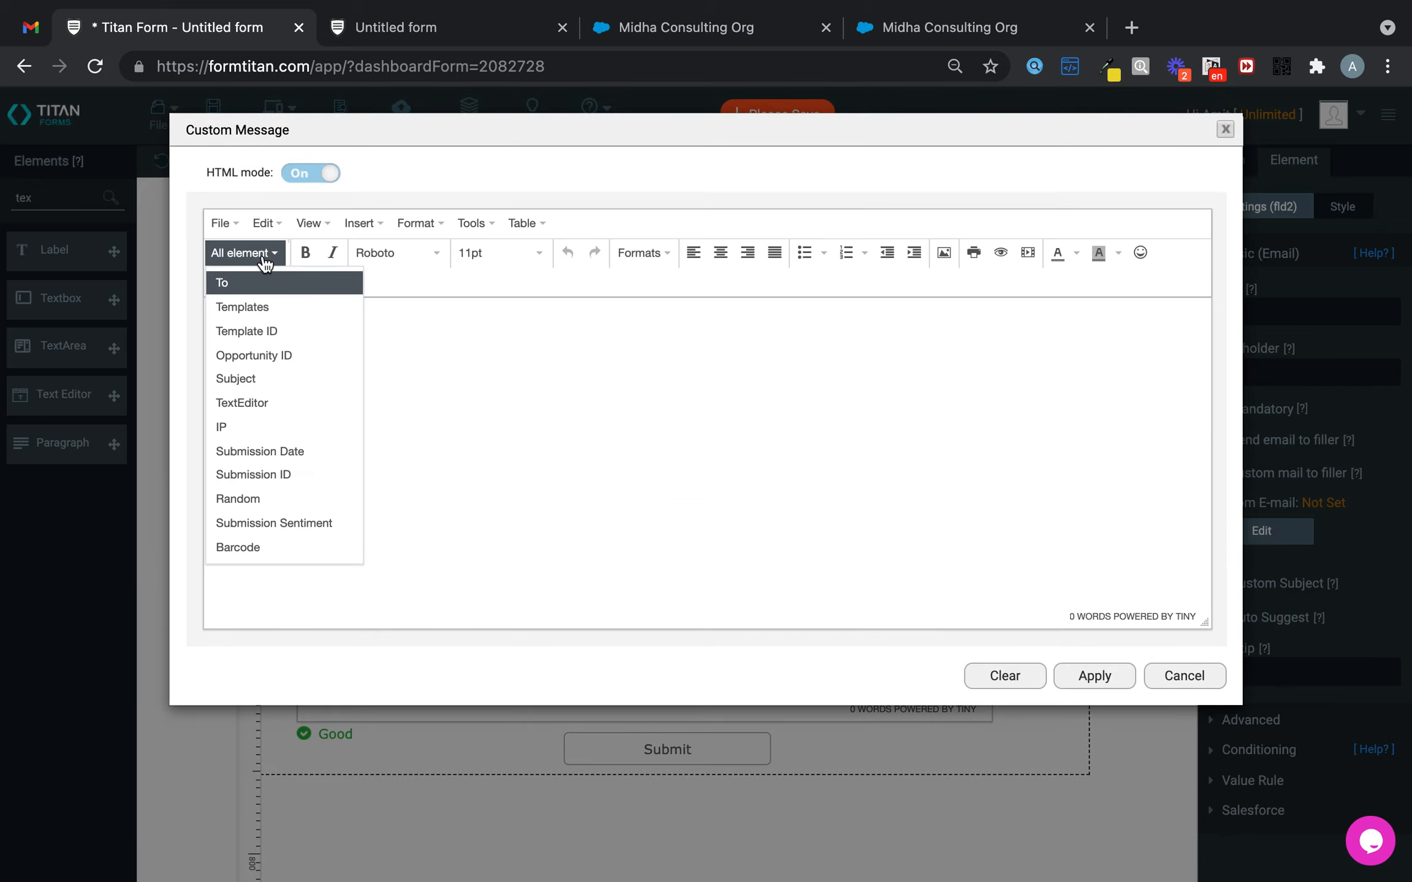
left_click(296, 402)
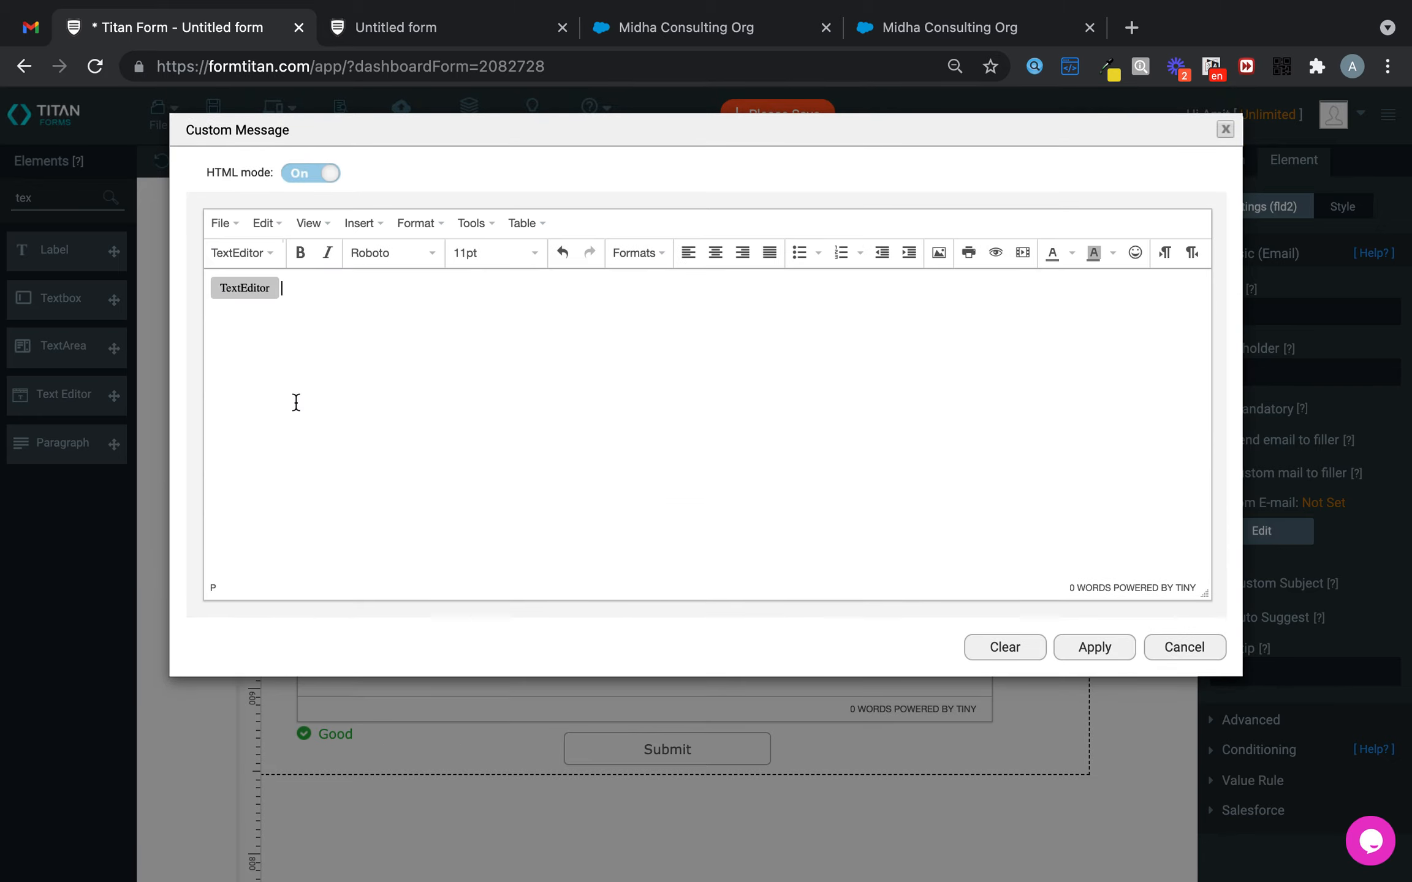
left_click(1100, 647)
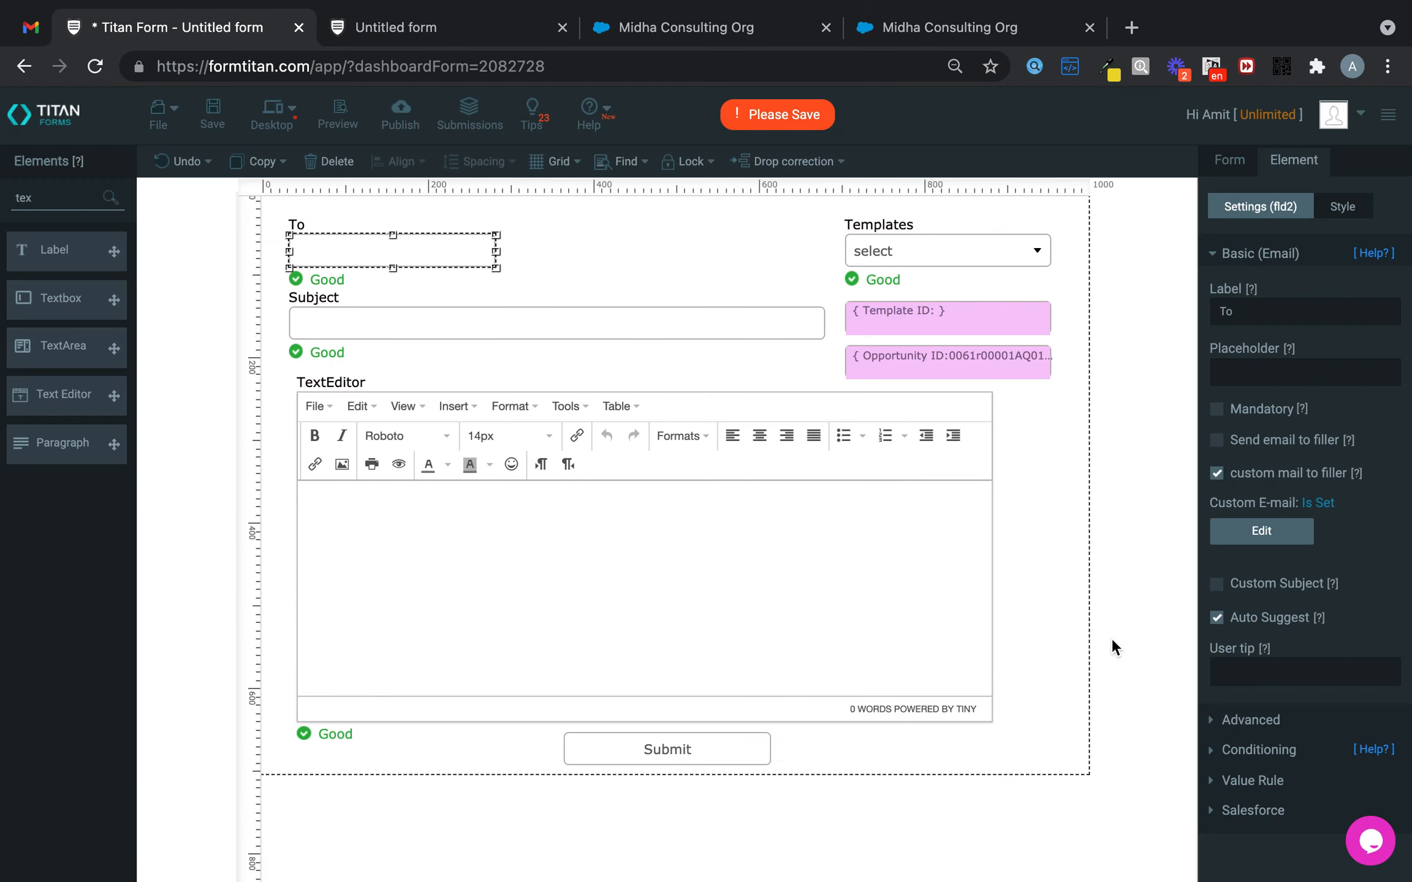
- Set the To field's custom subject to the Subject field
left_click(1218, 584)
left_click(1278, 635)
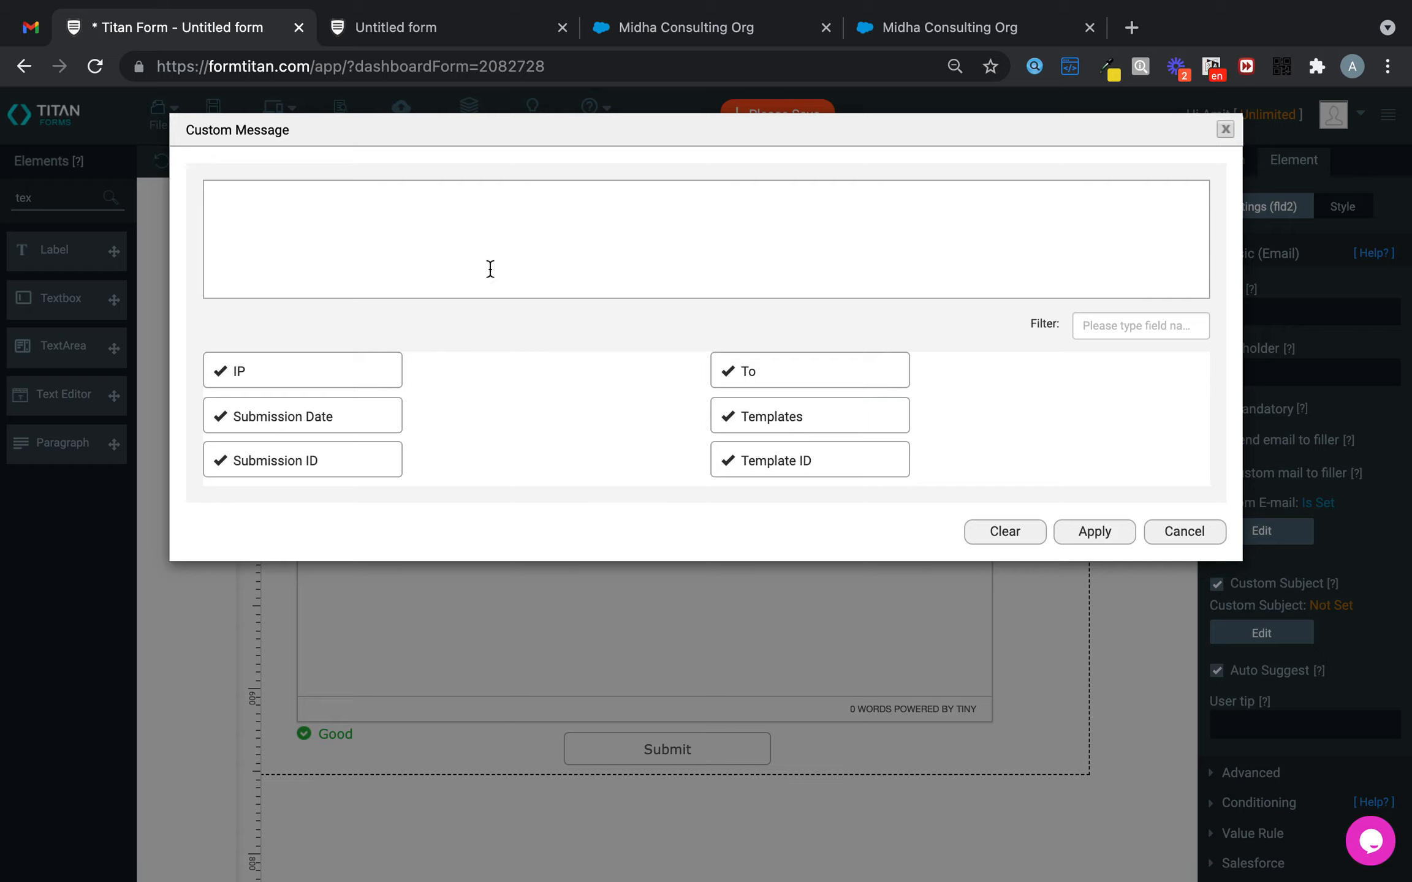
scroll(315, 447, "down", 10)
scroll(315, 447, "up", 1)
scroll(313, 445, "down", 1)
scroll(314, 446, "up", 5)
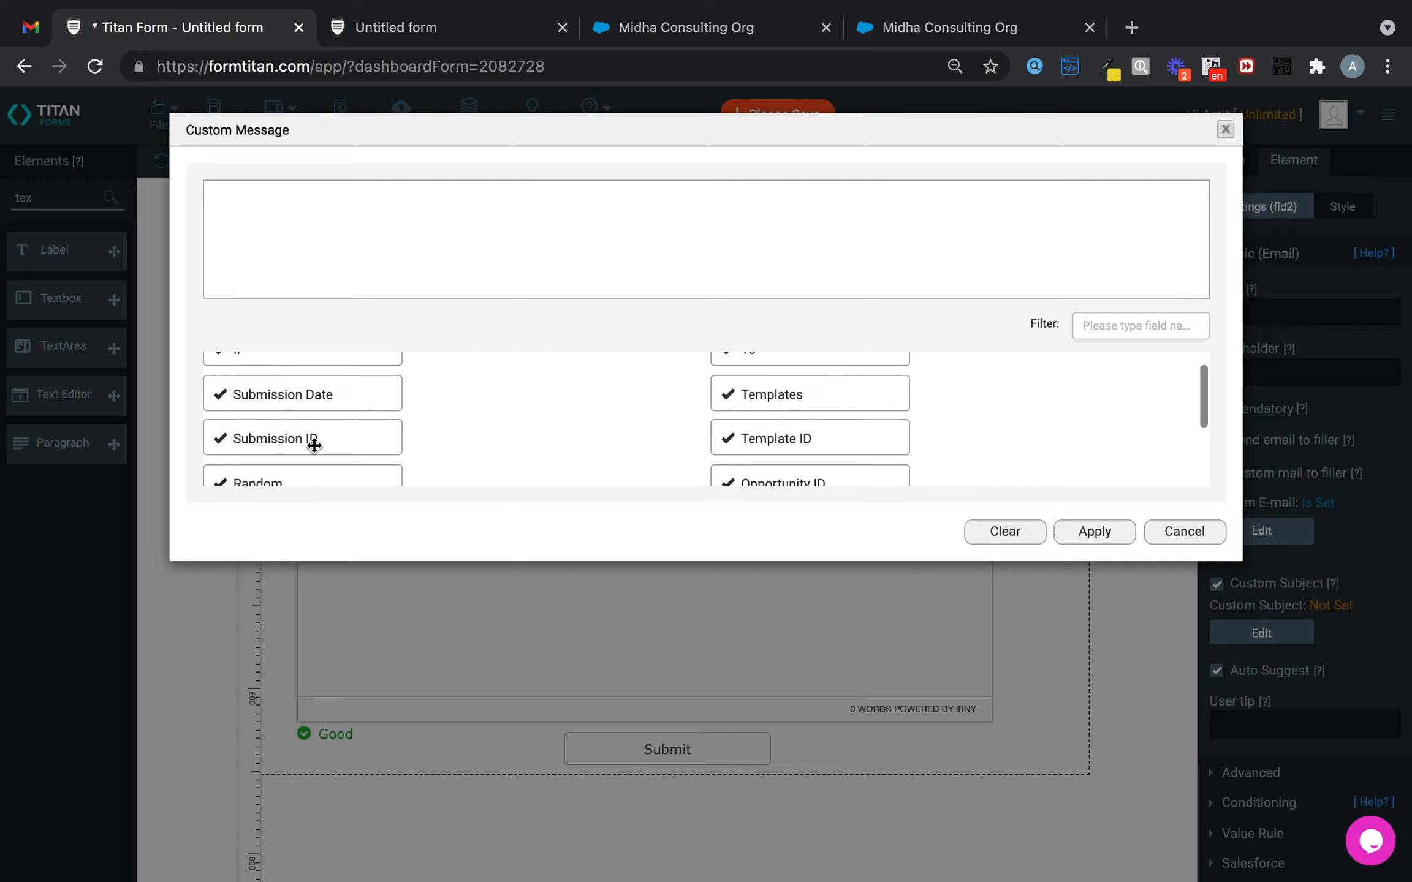
scroll(693, 447, "down", 5)
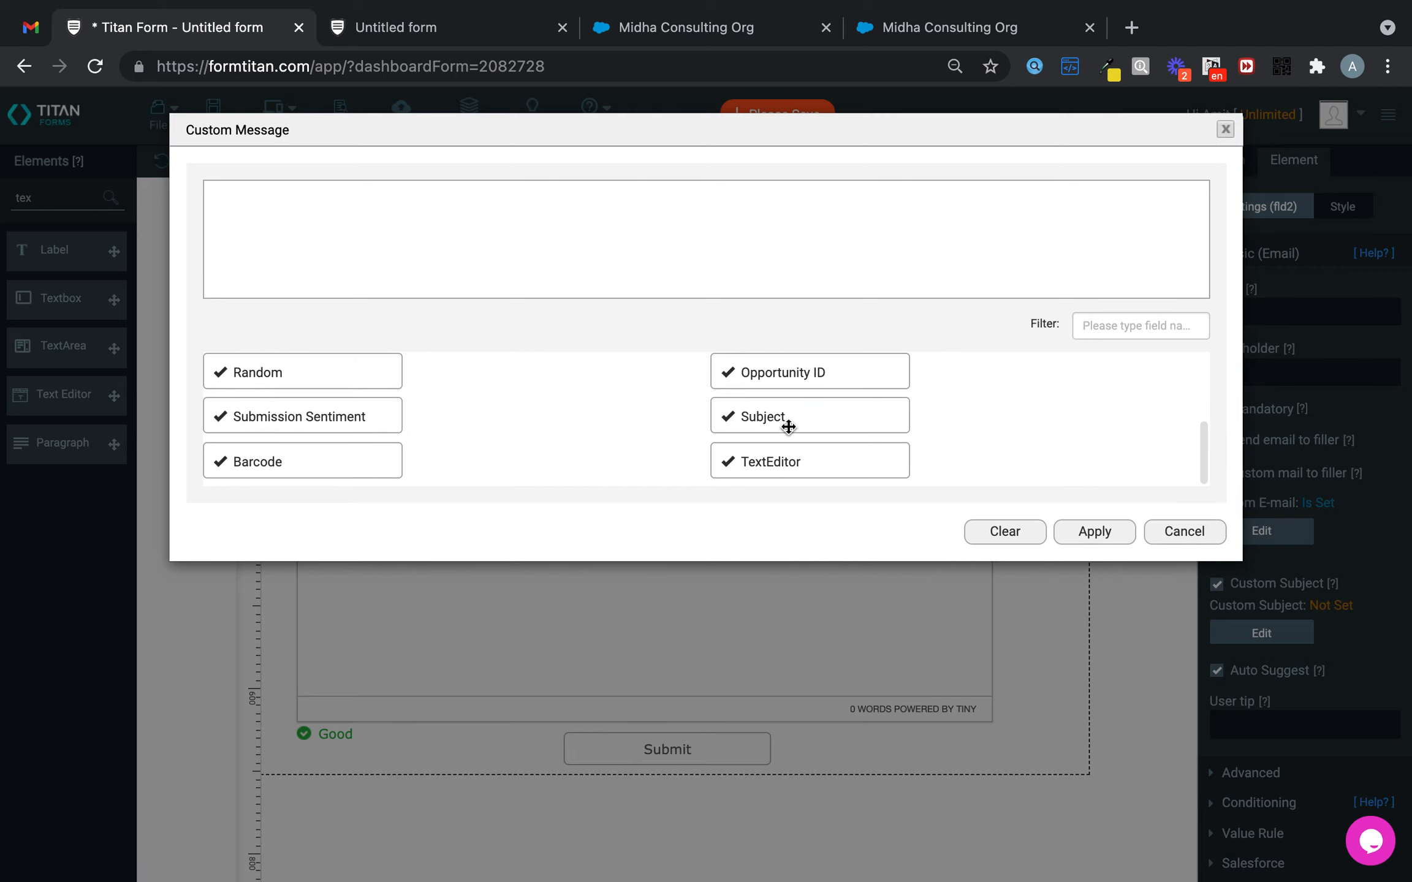
left_click_drag(788, 422, 673, 212)
left_click(1097, 531)
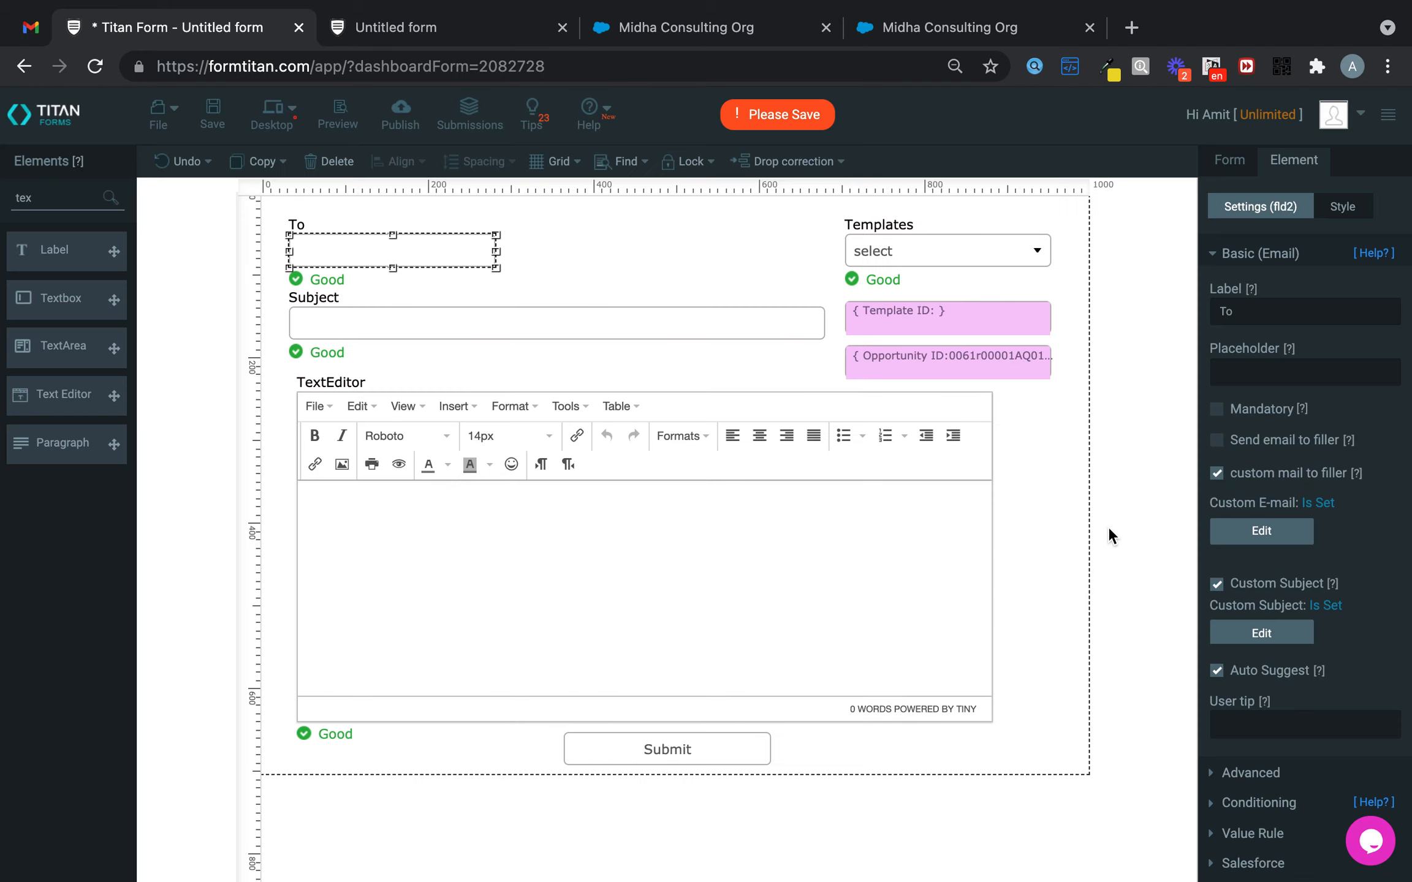
- Save the form, reload the live form, and fill it from the Invoice template
left_click(212, 113)
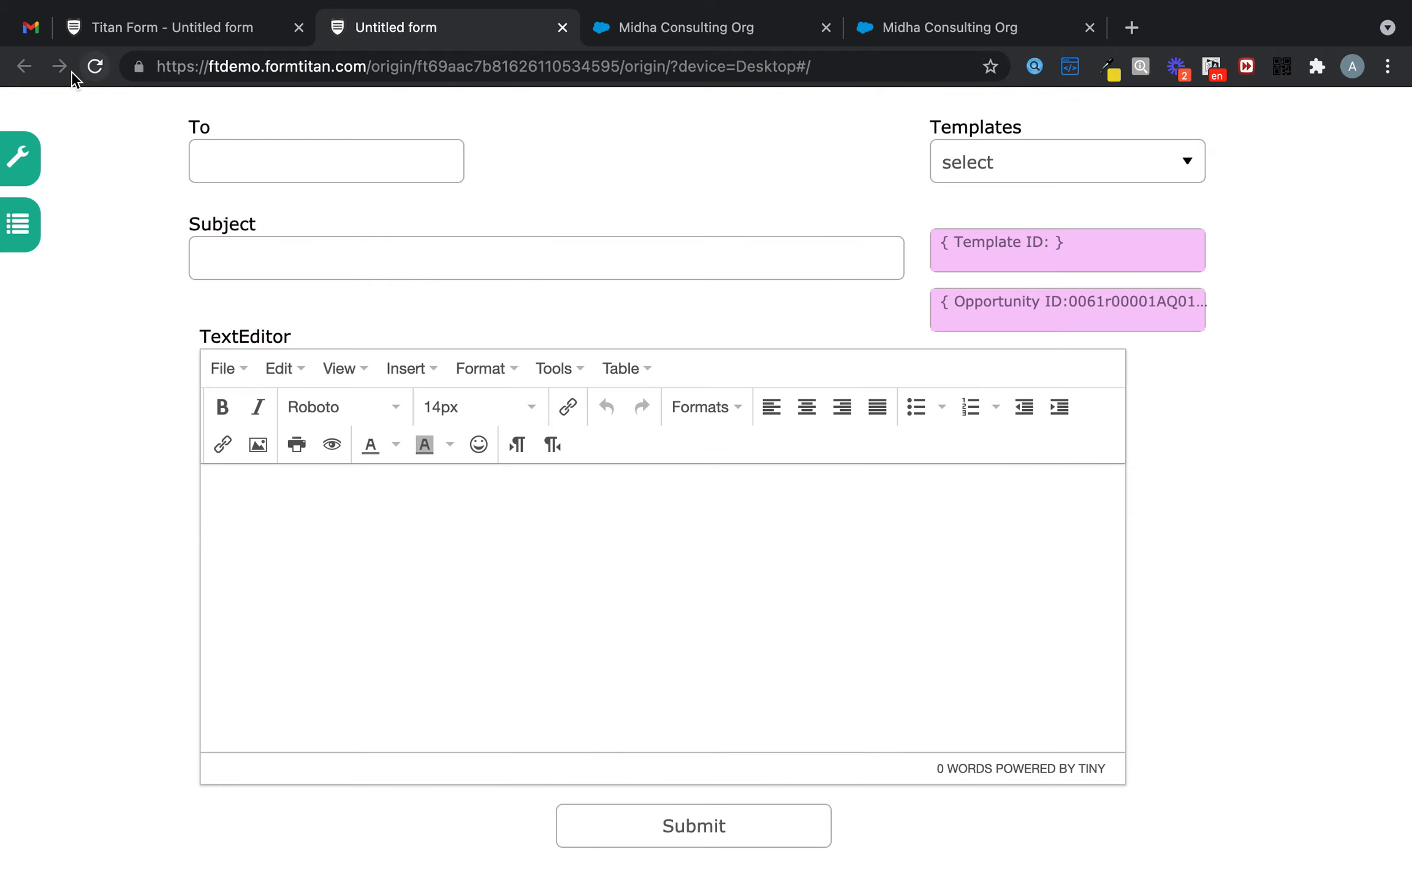
left_click(105, 70)
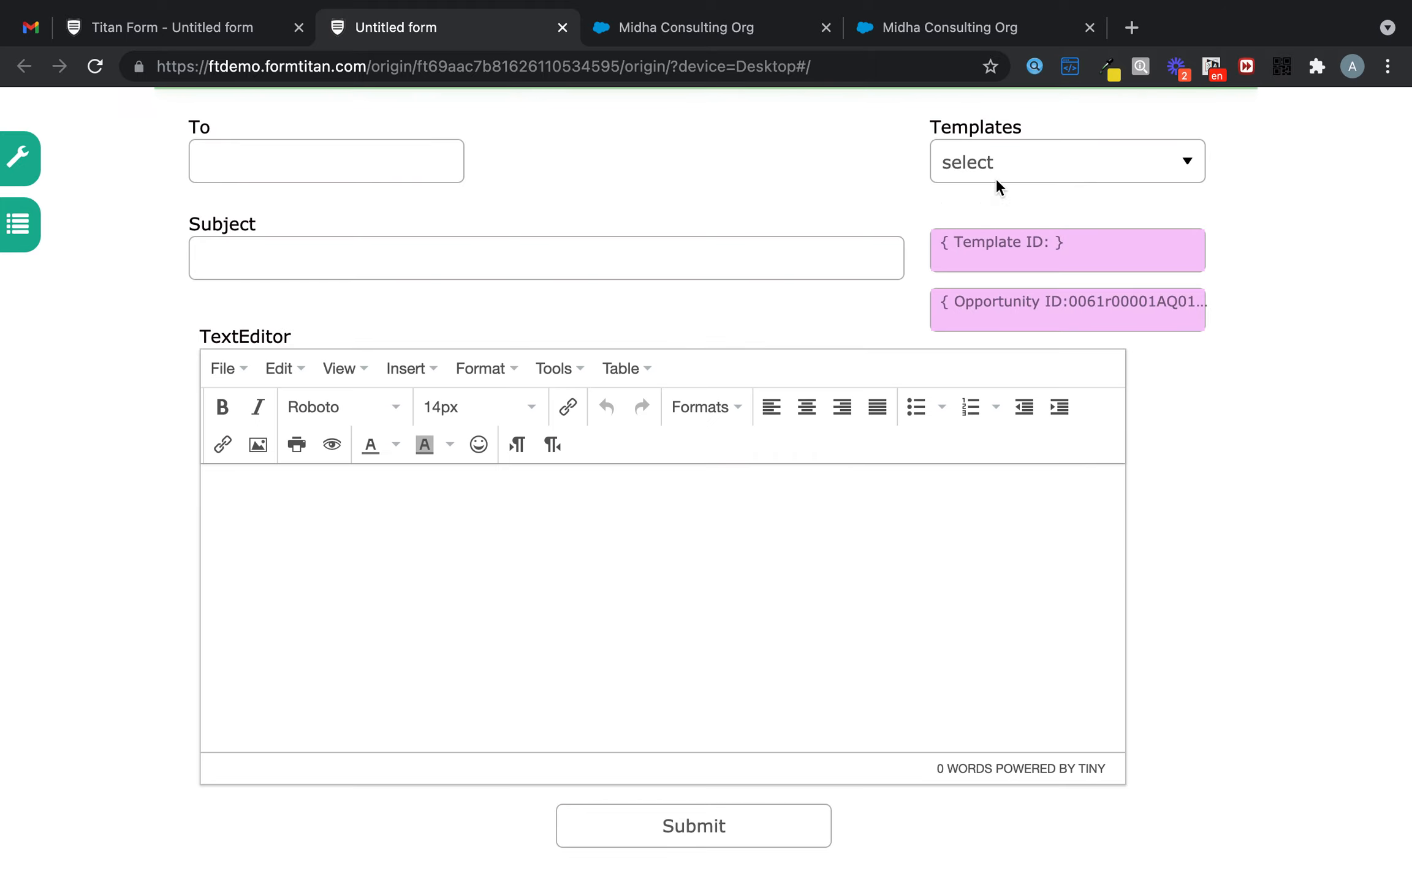
left_click(1049, 160)
left_click(1018, 222)
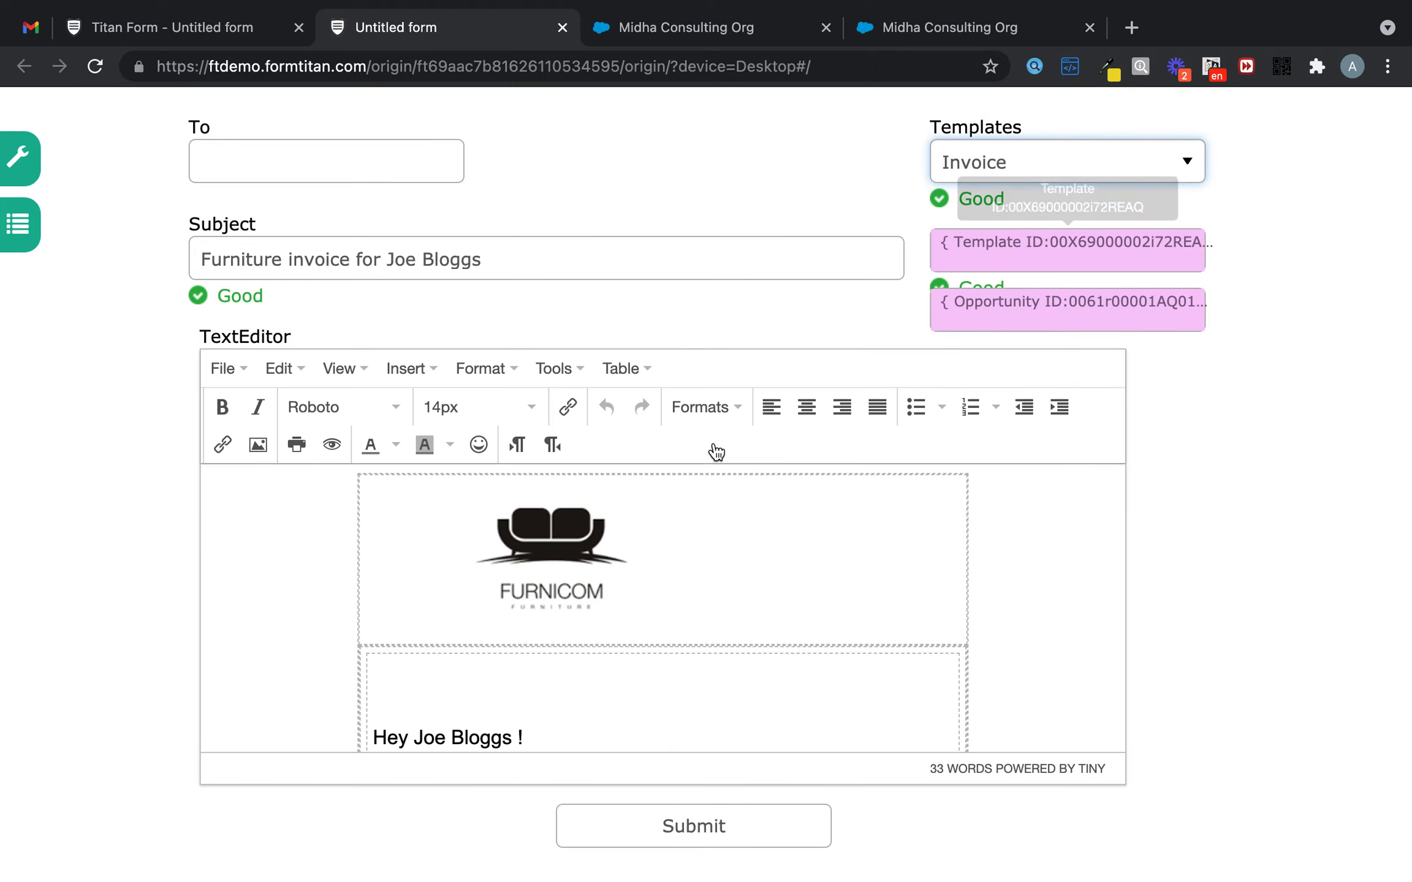
left_click(537, 532)
scroll(766, 601, "down", 5)
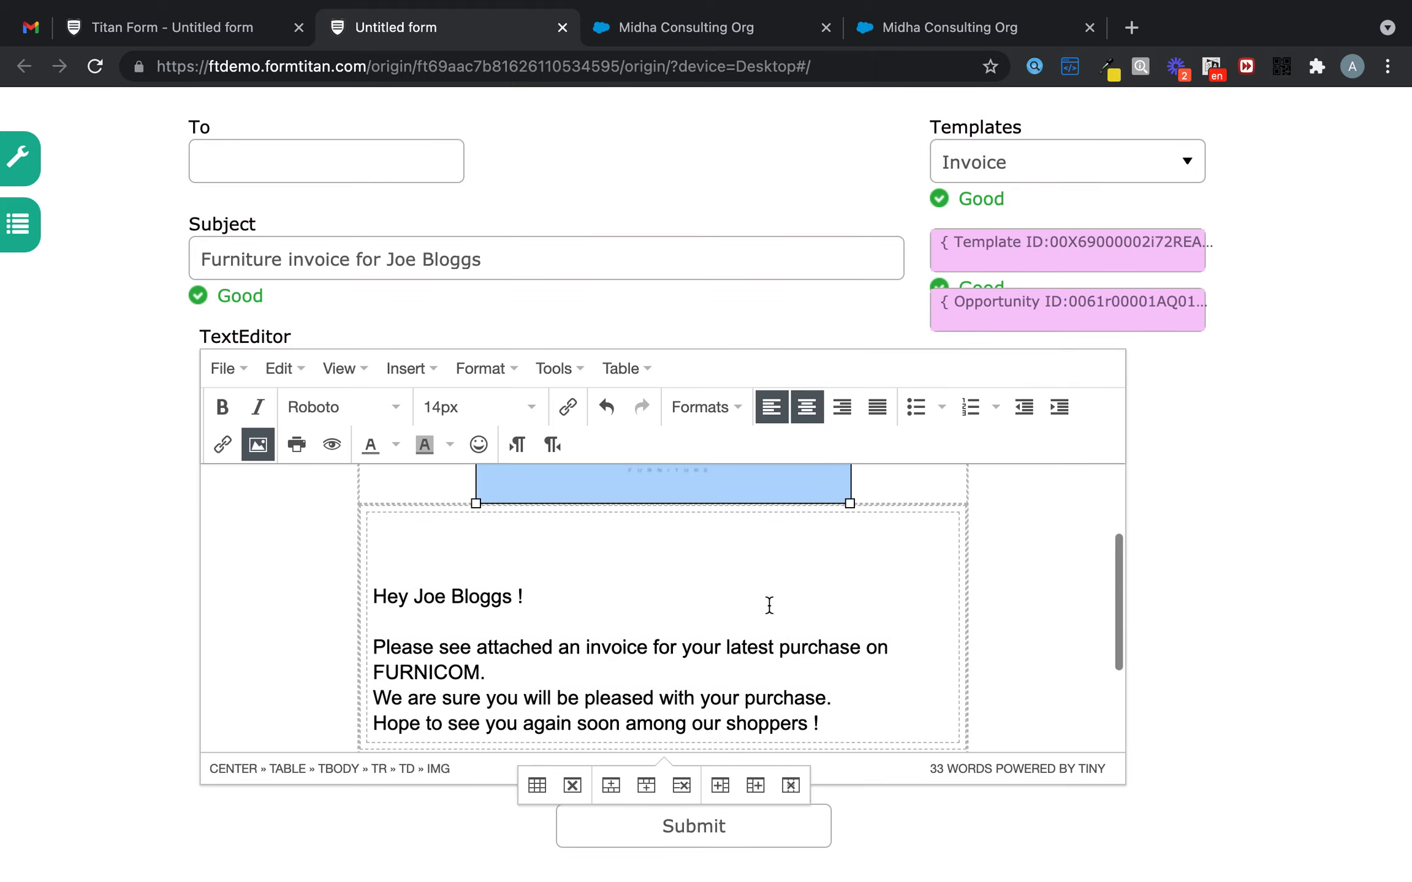
- Add blank lines after the FURNICOM line and before the closing sentence
left_click(677, 558)
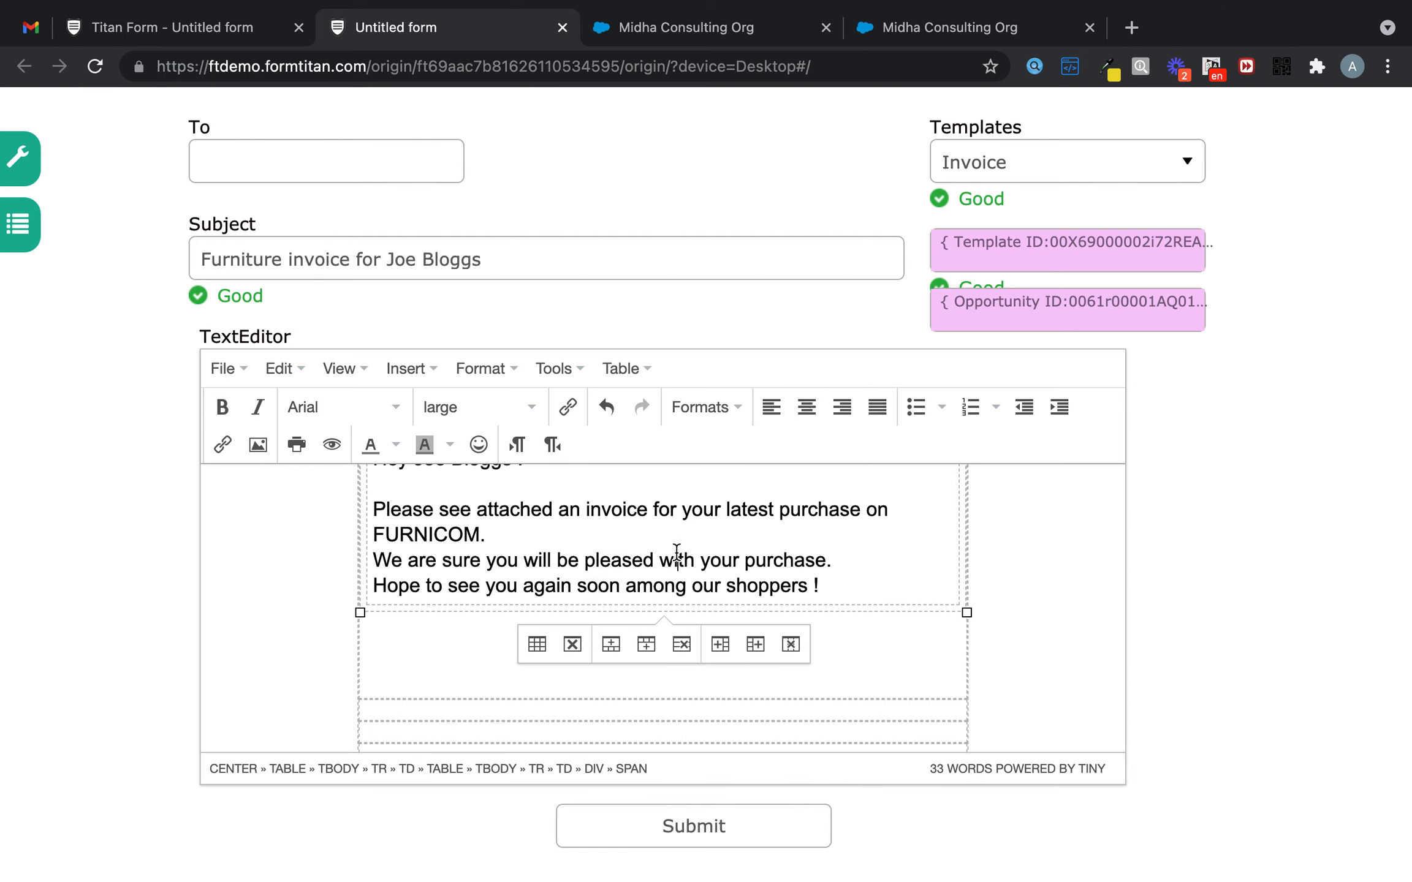
left_click(553, 537)
key("Return")
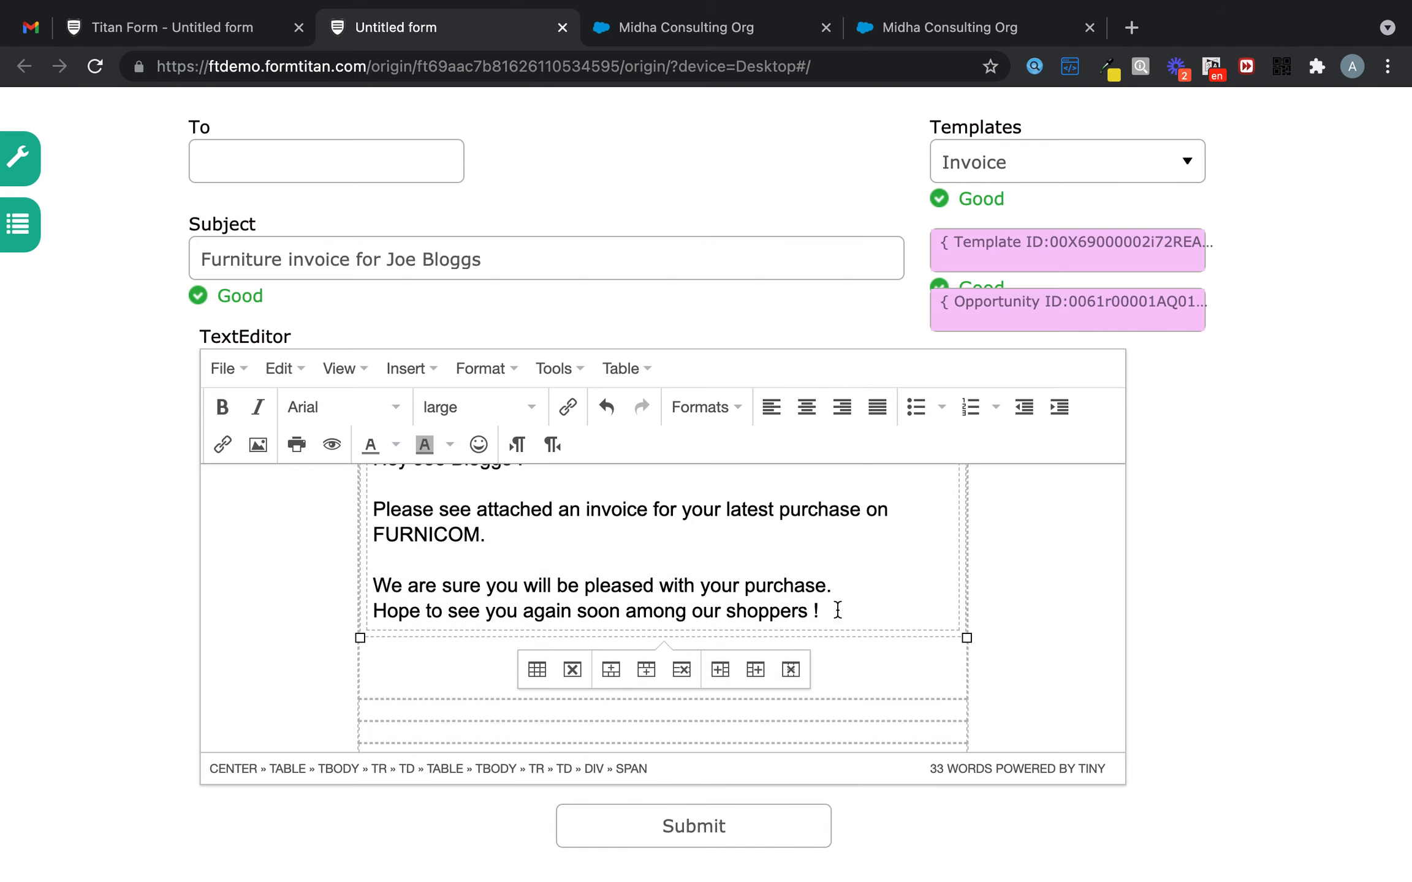
left_click(833, 586)
key("Return")
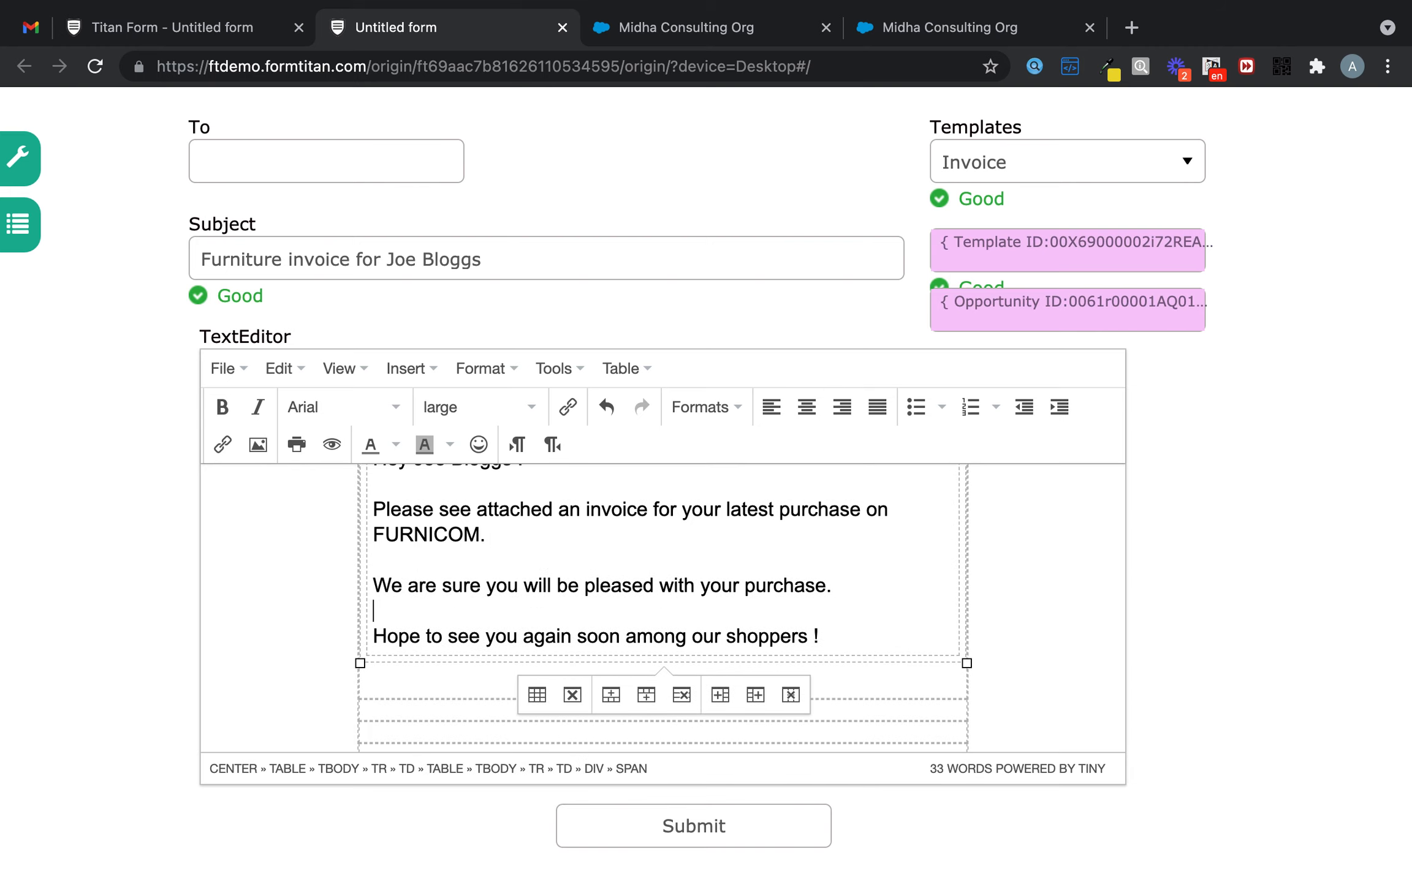
- Add 'Thanks' on a new line after the last sentence
left_click(828, 637)
key("Return")
type("Thanks")
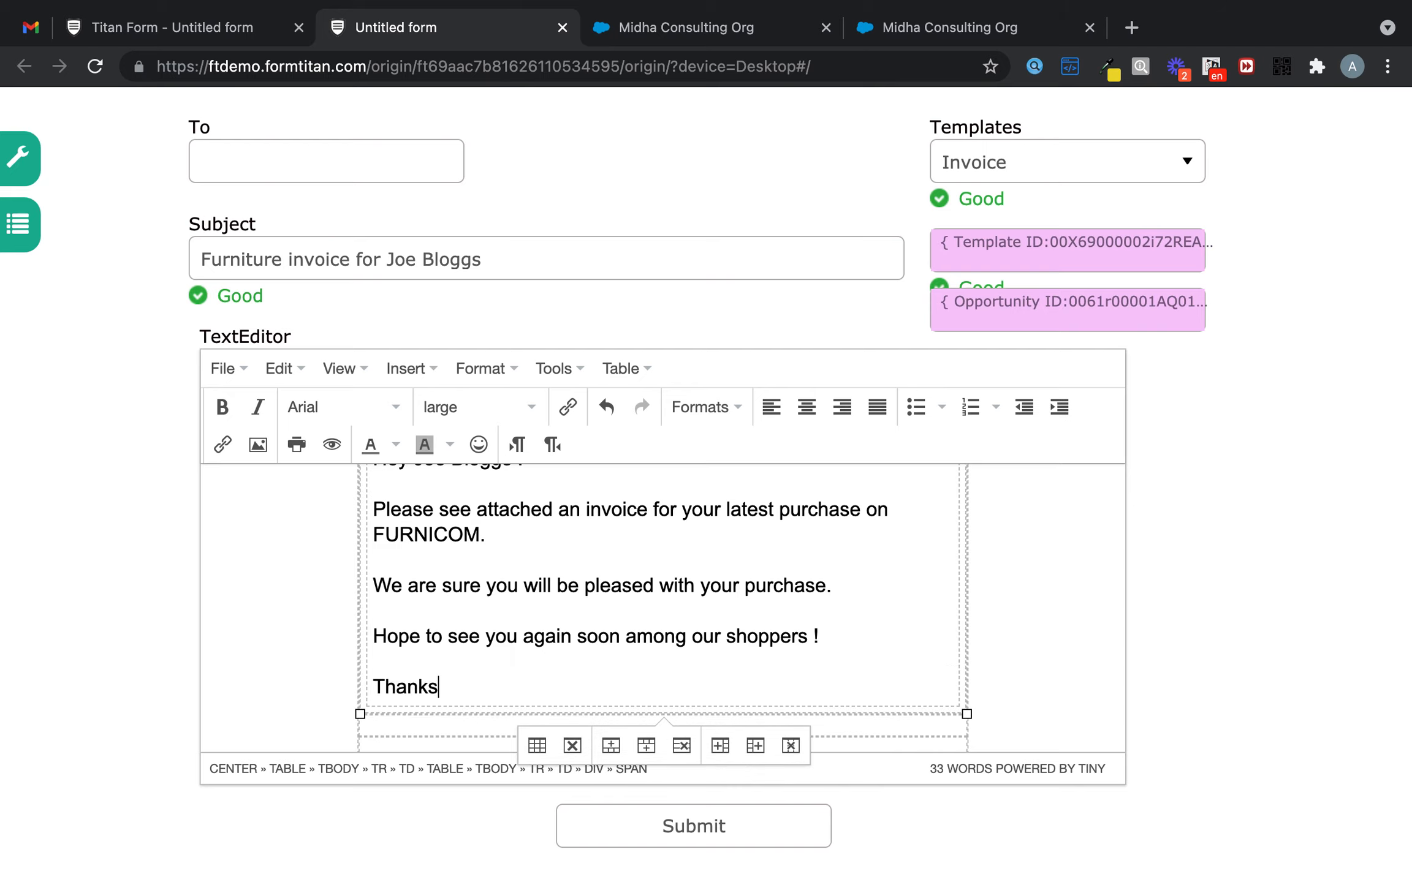
key("Return")
- Finish the signature with 'Titan' and enter the recipient's e-mail address in the To field
type("Titan")
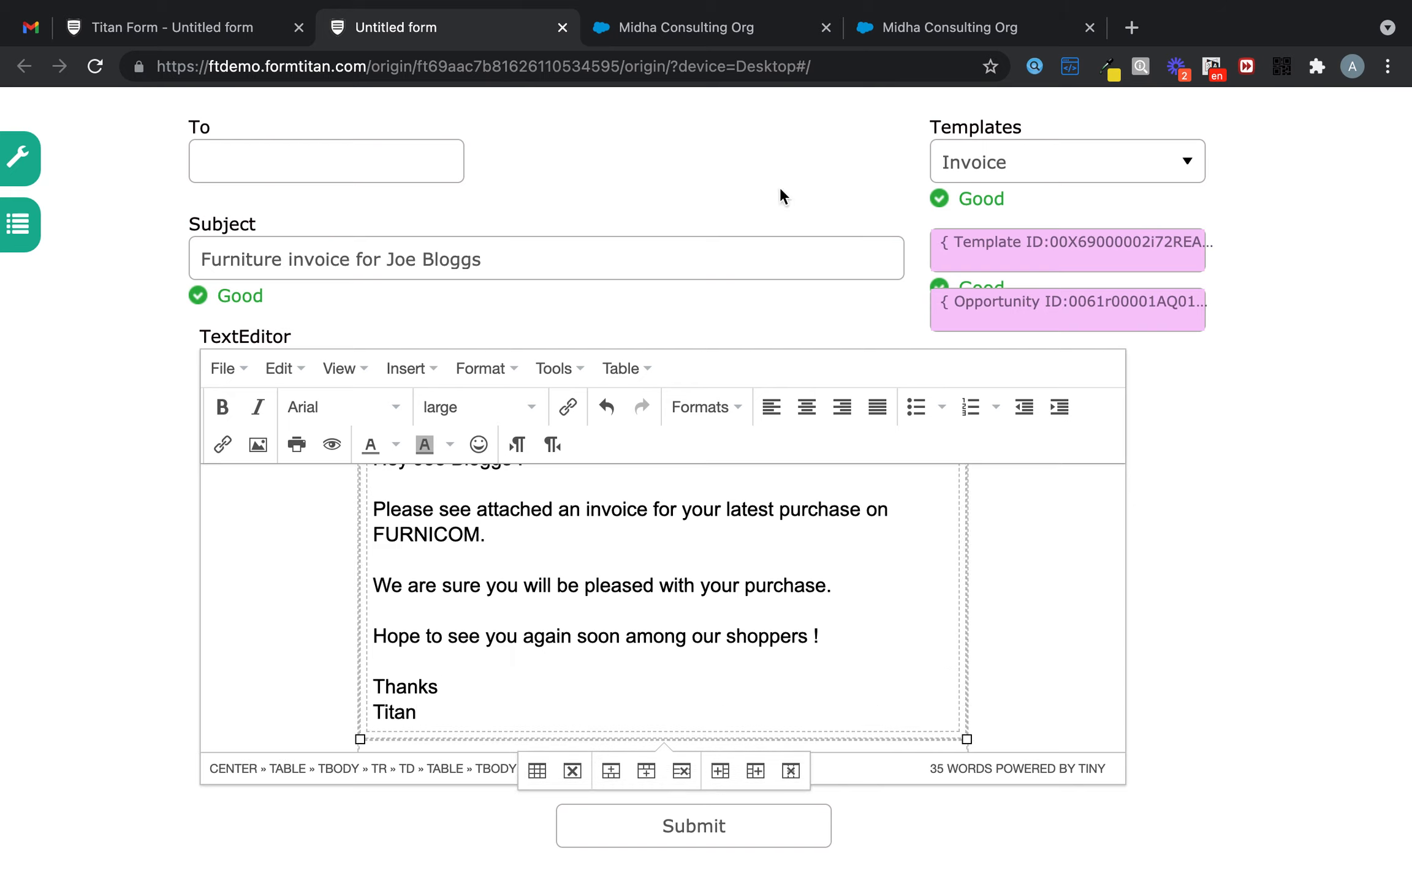
left_click(431, 142)
type("Titan")
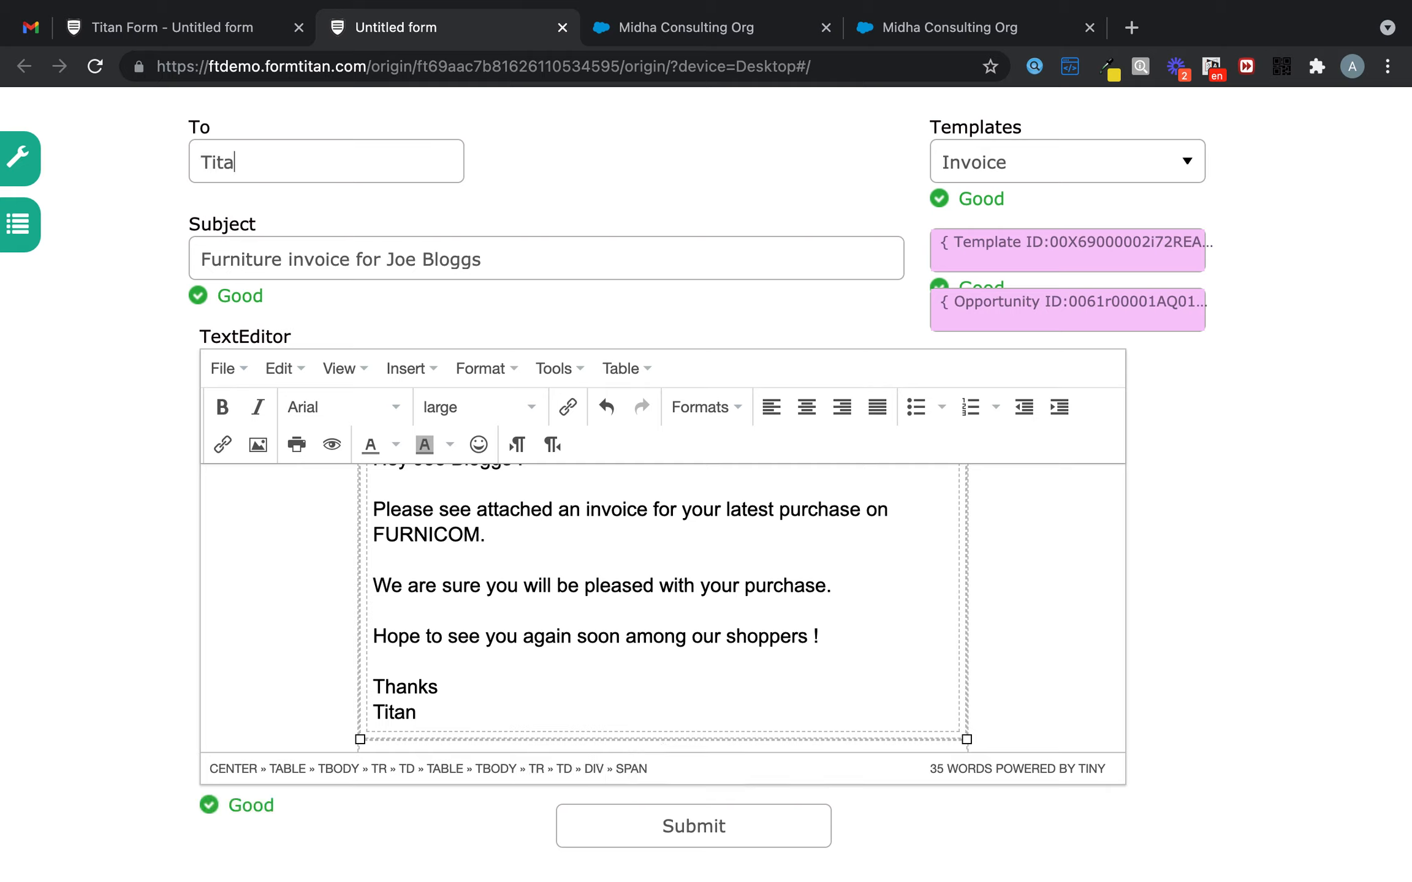
key("BackSpace")
key("BackSpace")
key("BackSpace")
key("BackSpace")
key("BackSpace")
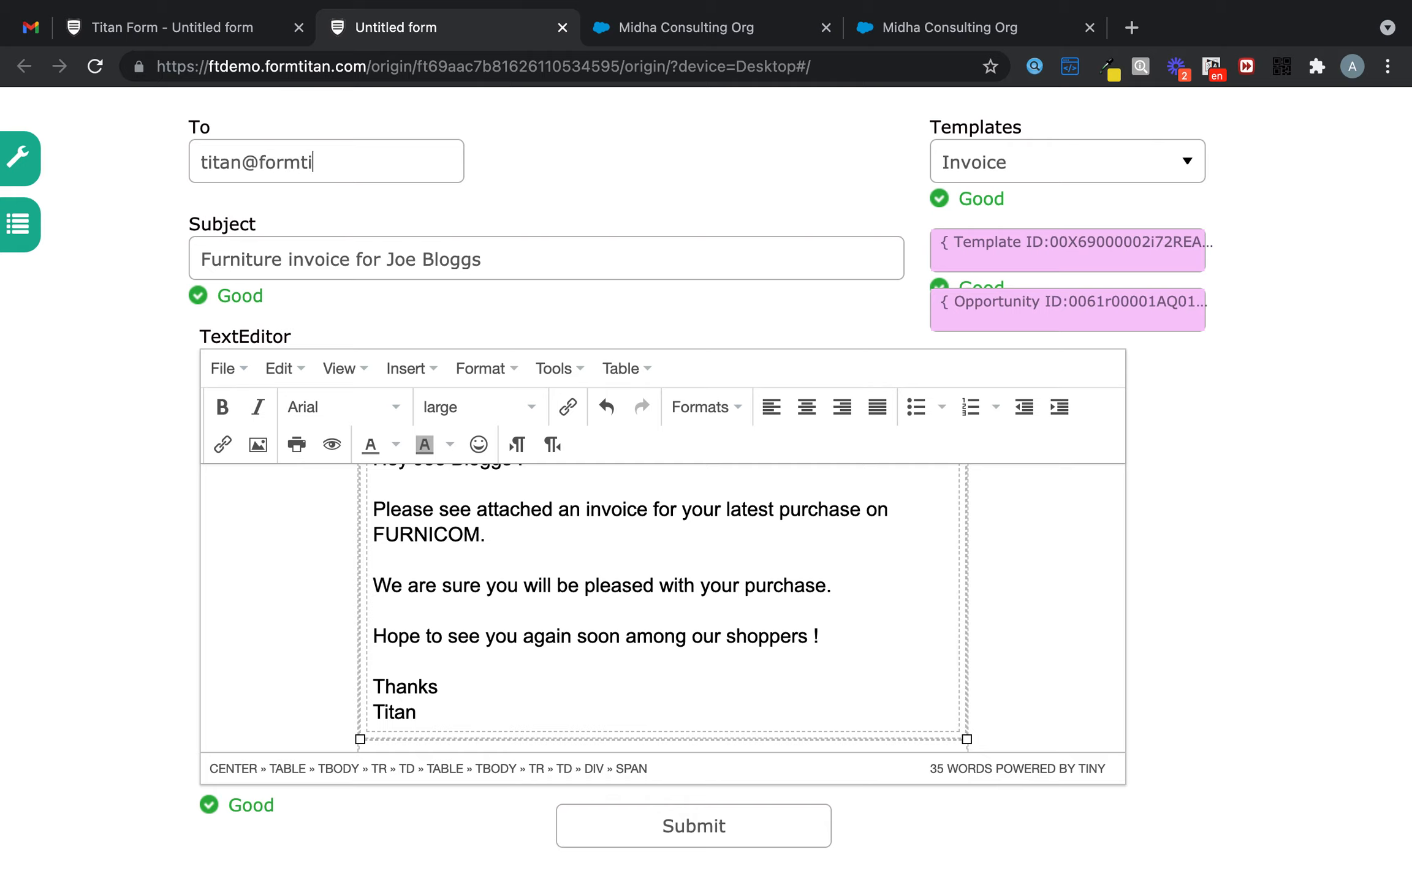
- Append ' (Titan Email Test)' to the subject and submit the form
left_click(527, 257)
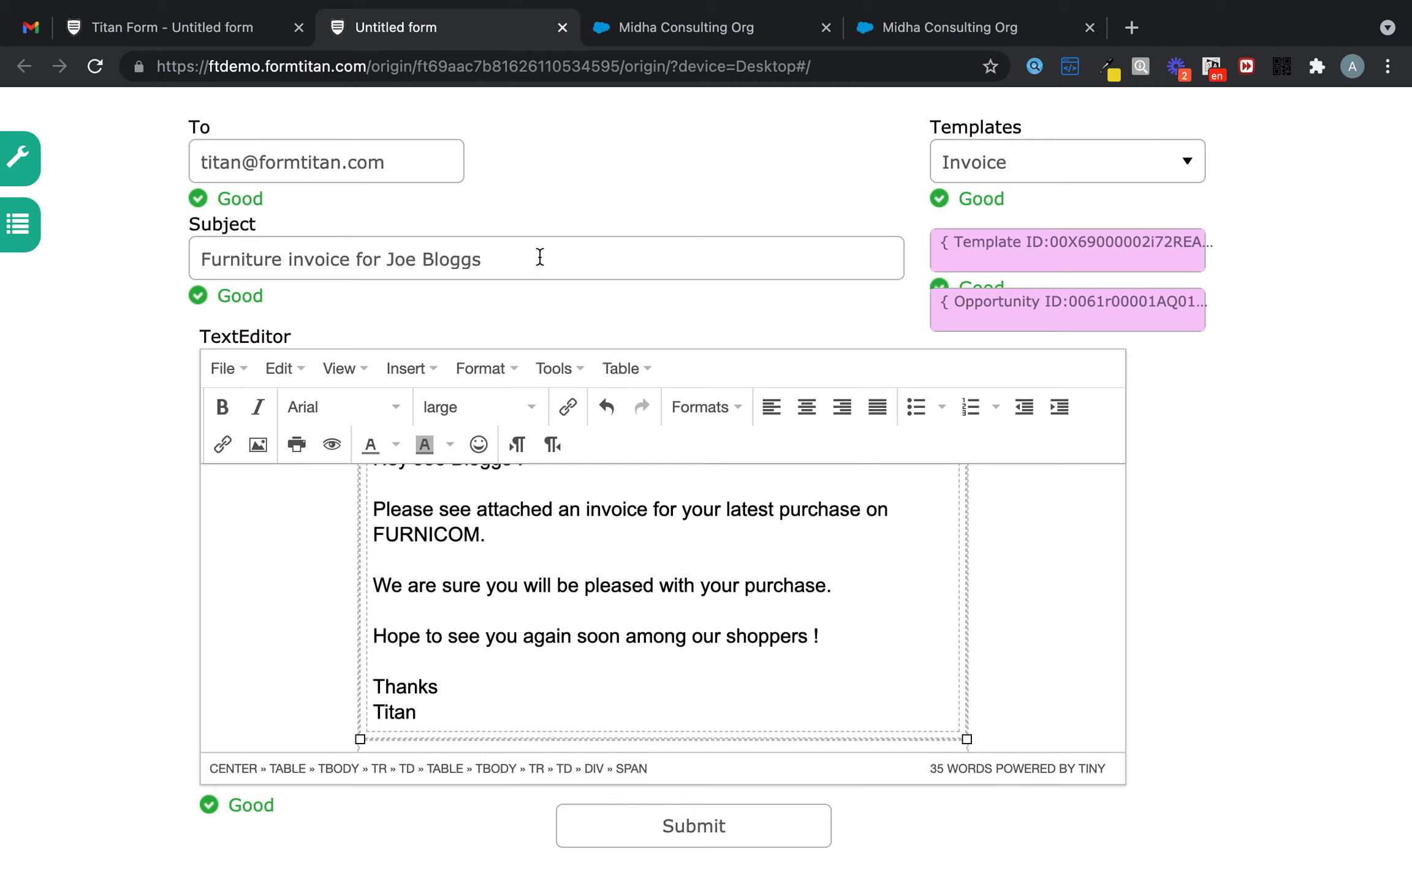
type("(Titan Email Test)")
left_click(723, 828)
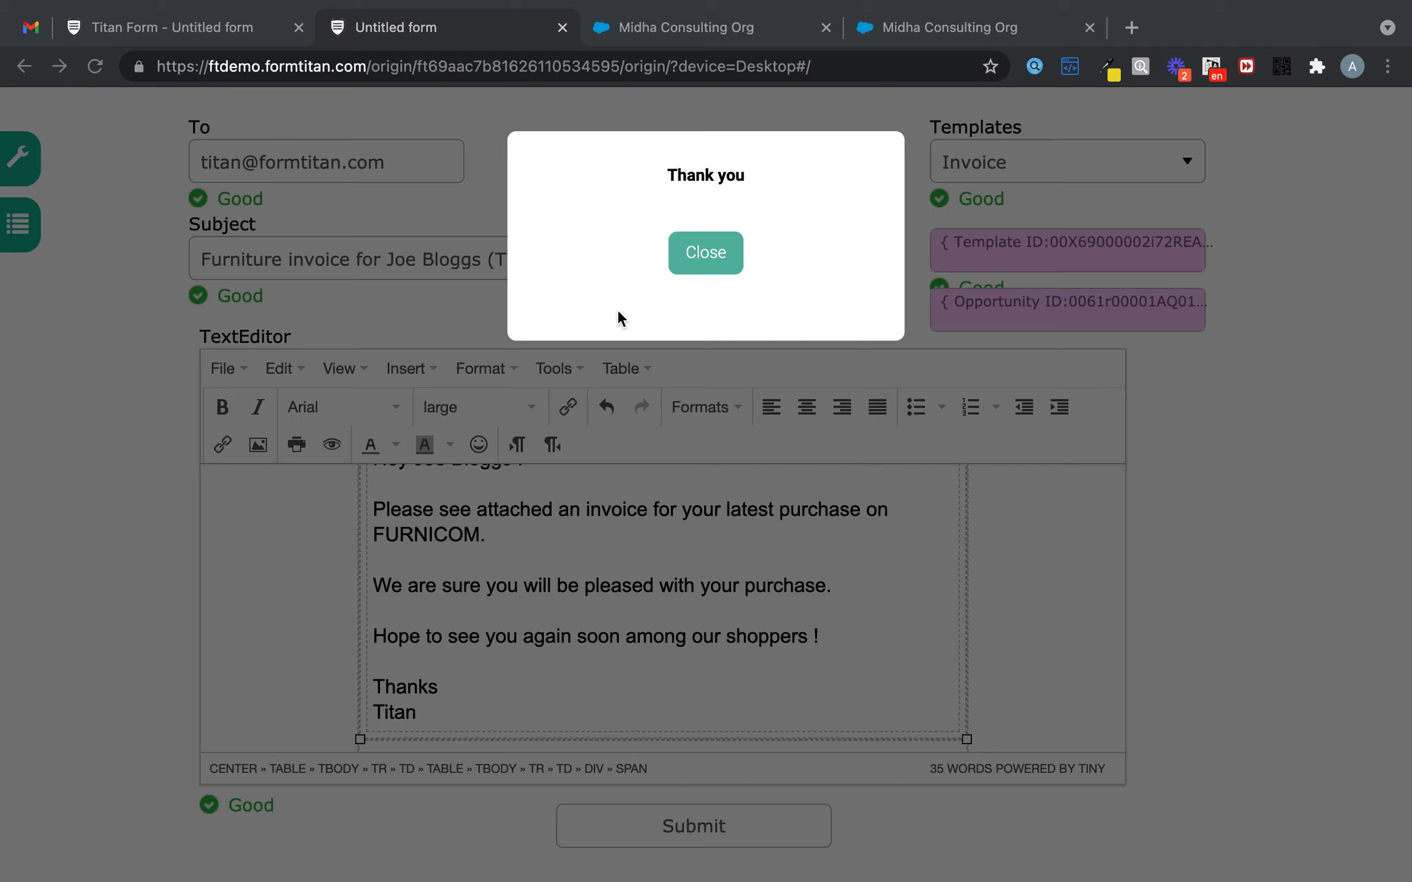
- Open the received FormTitan invoice e-mail in Gmail and scroll through its FURNICOM invoice body
left_click(27, 27)
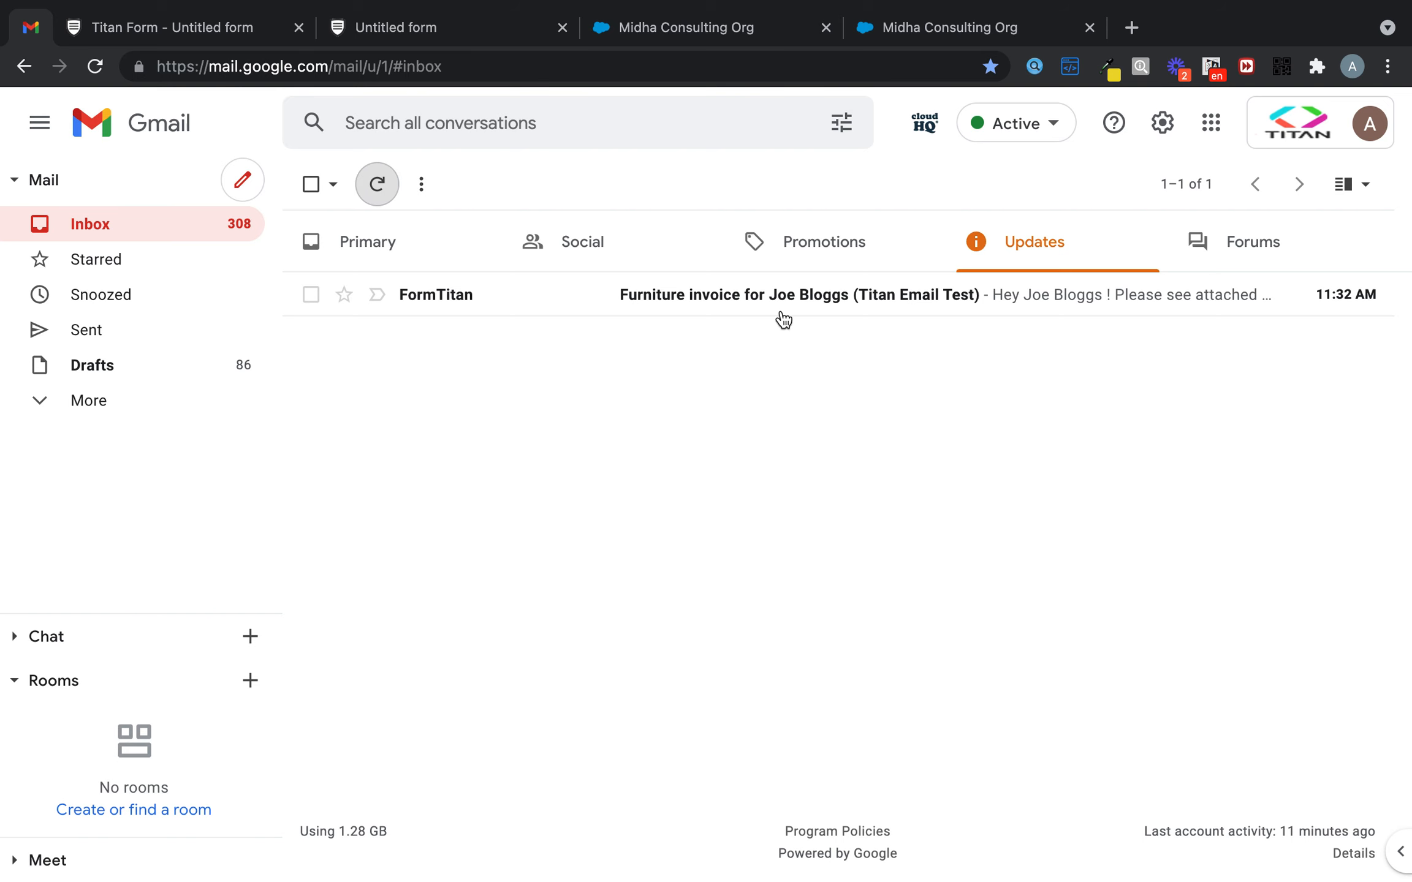
left_click(824, 294)
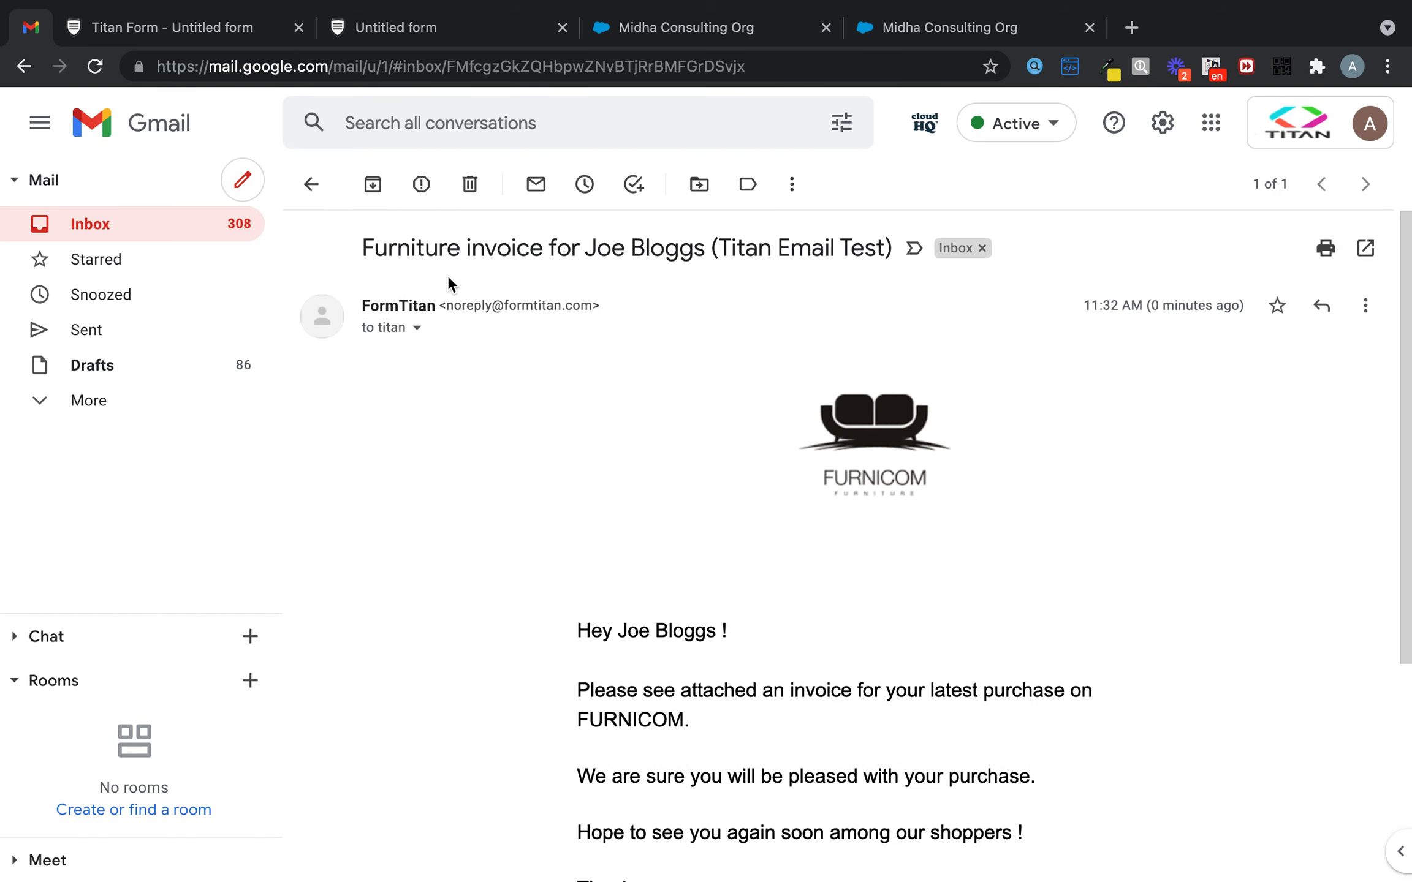
left_click_drag(733, 241, 877, 249)
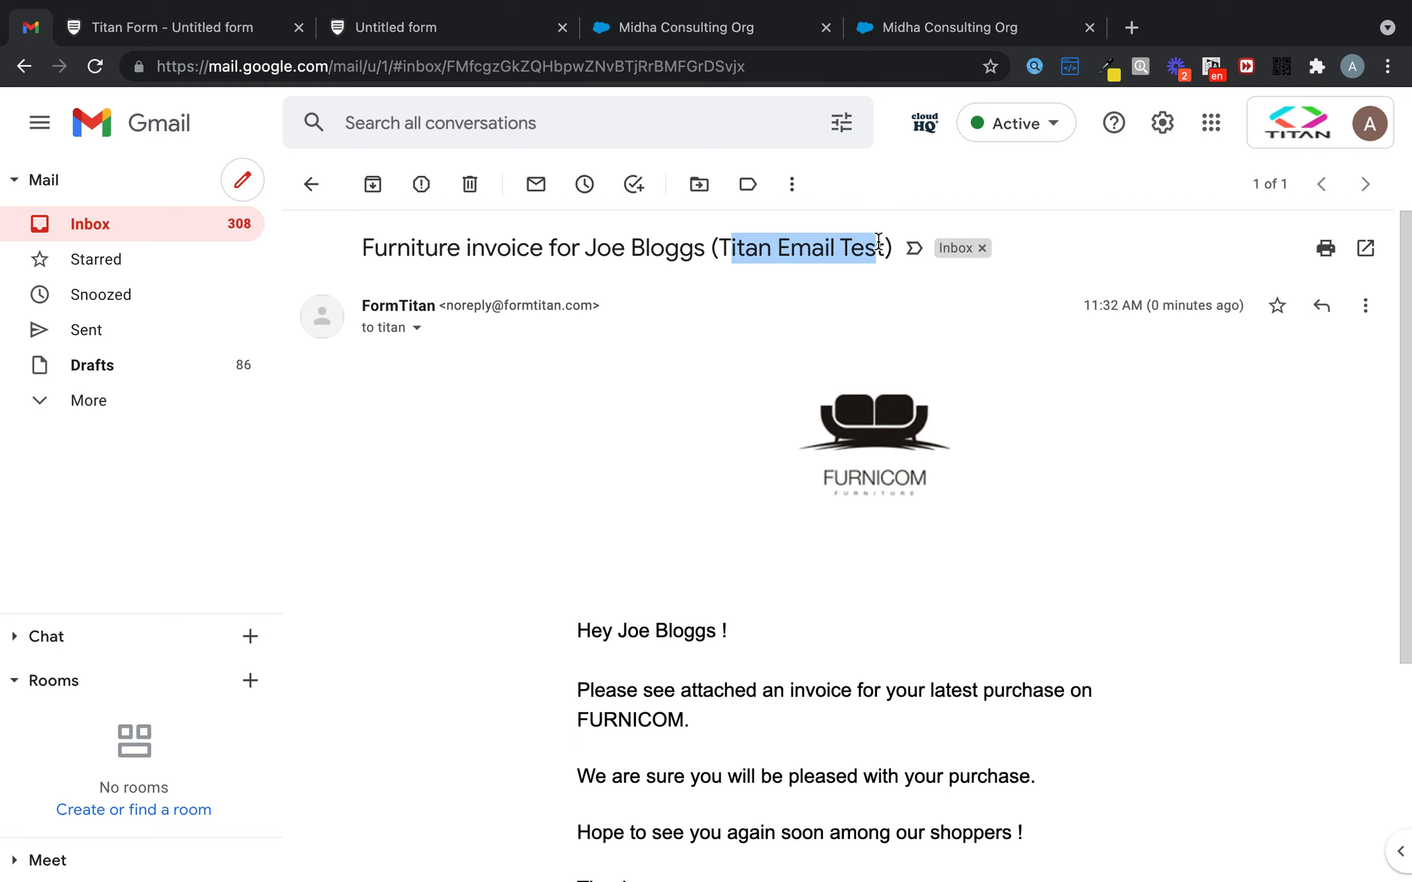
scroll(870, 495, "down", 3)
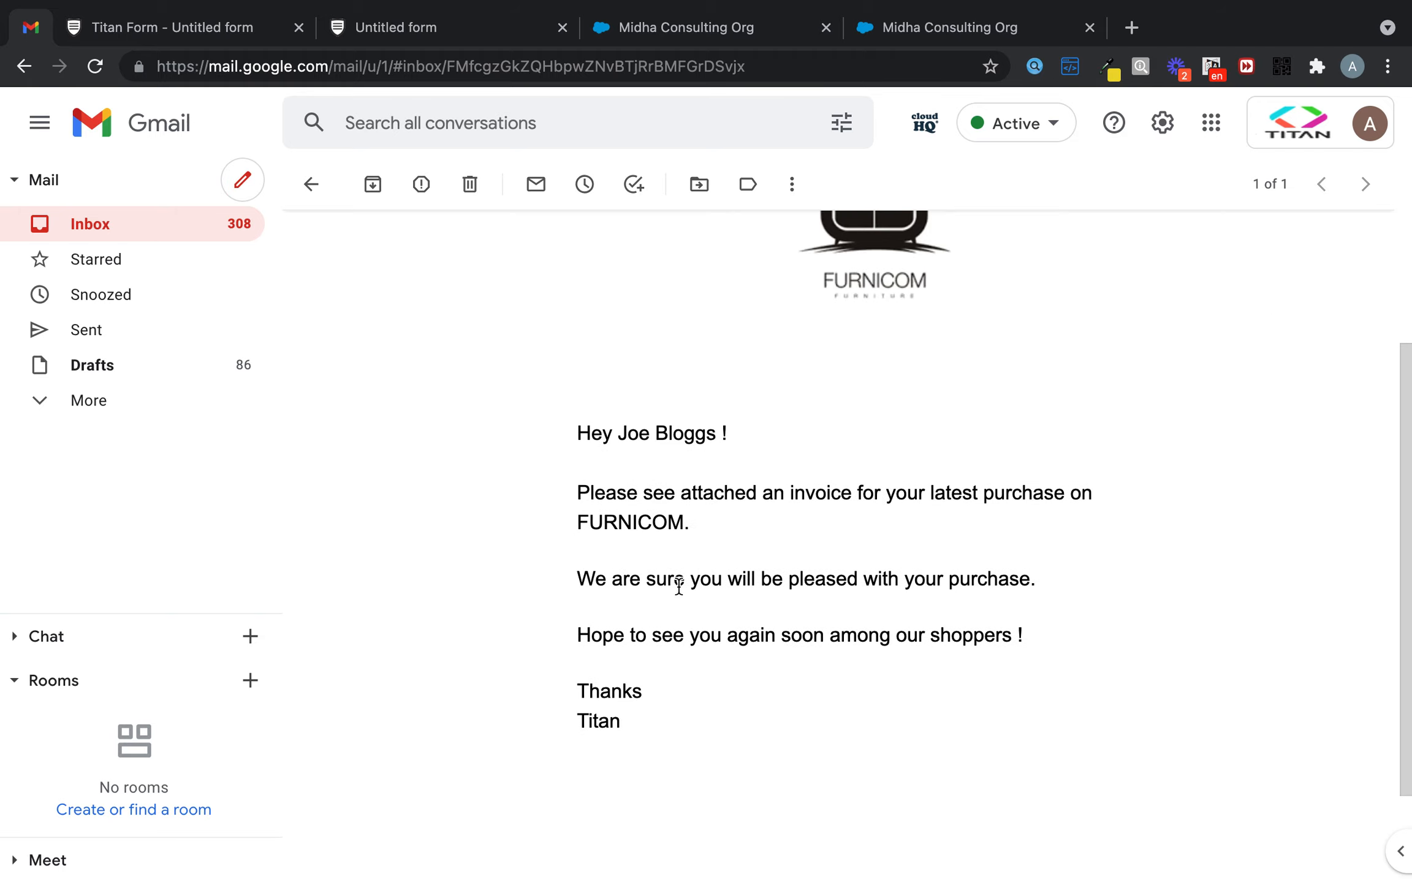
scroll(945, 567, "down", 2)
scroll(947, 565, "up", 5)
scroll(946, 565, "down", 5)
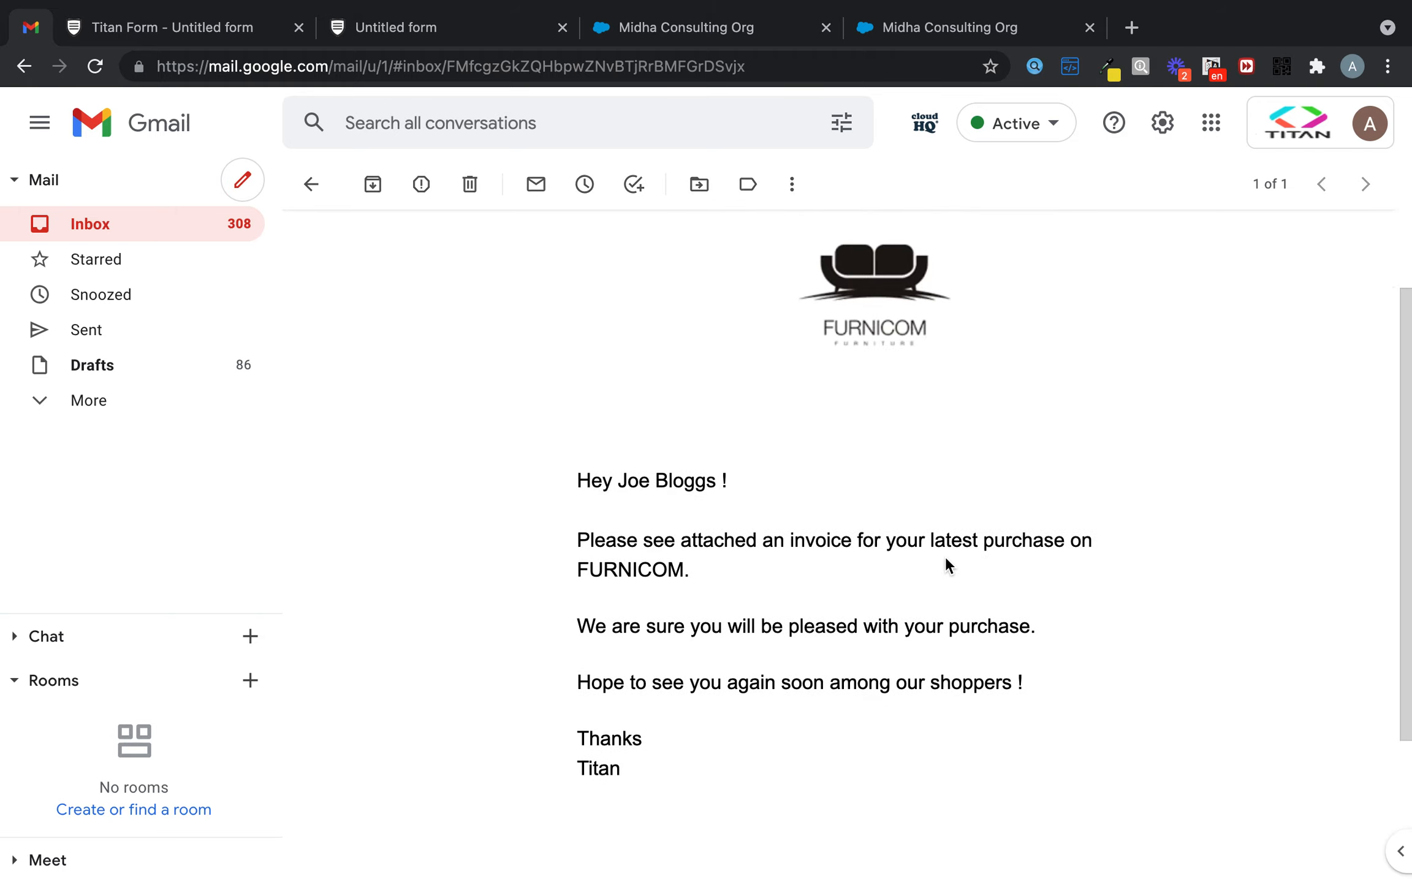
scroll(946, 564, "up", 2)
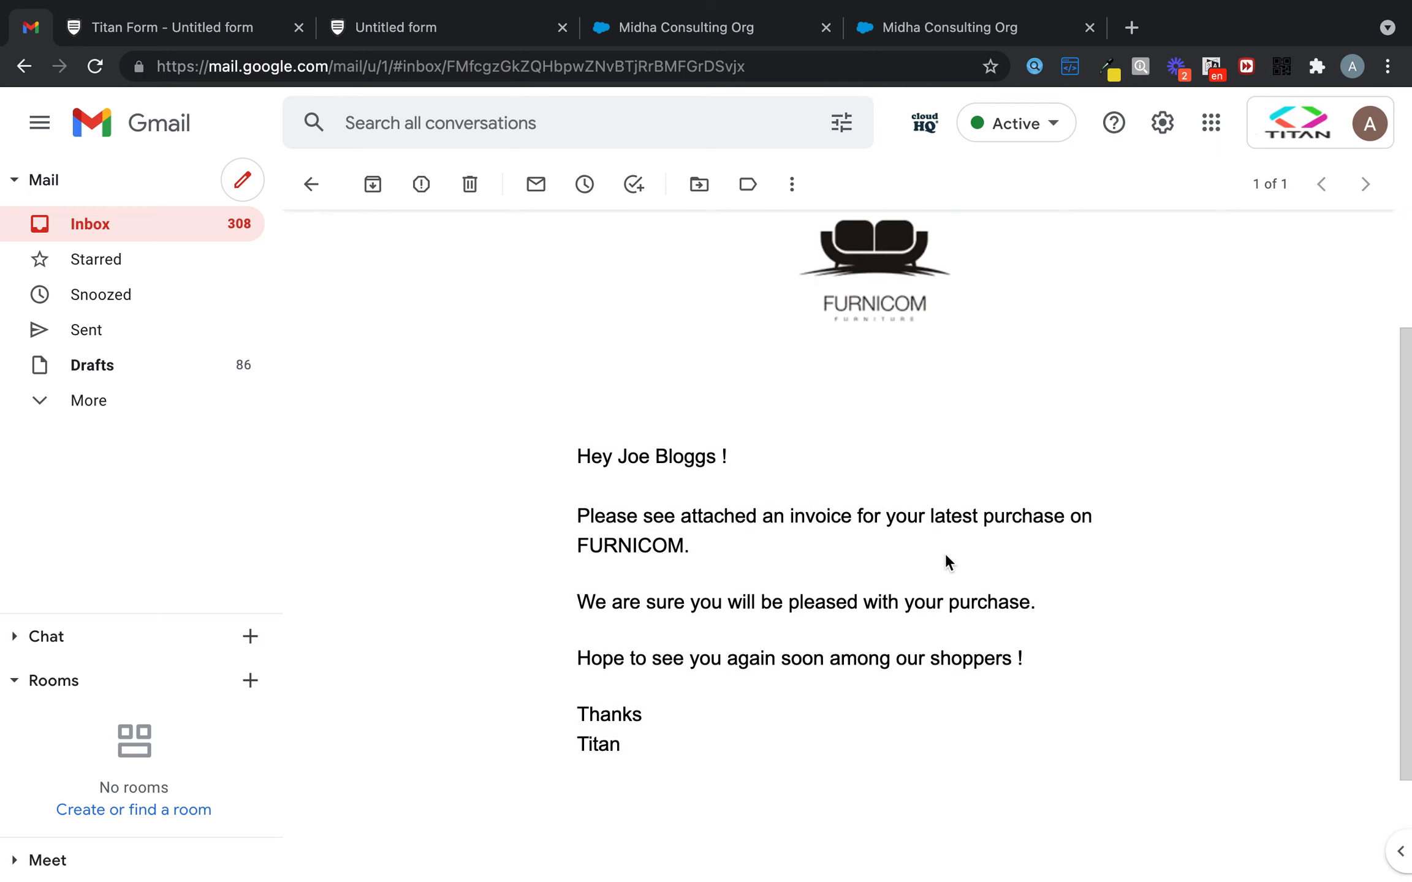